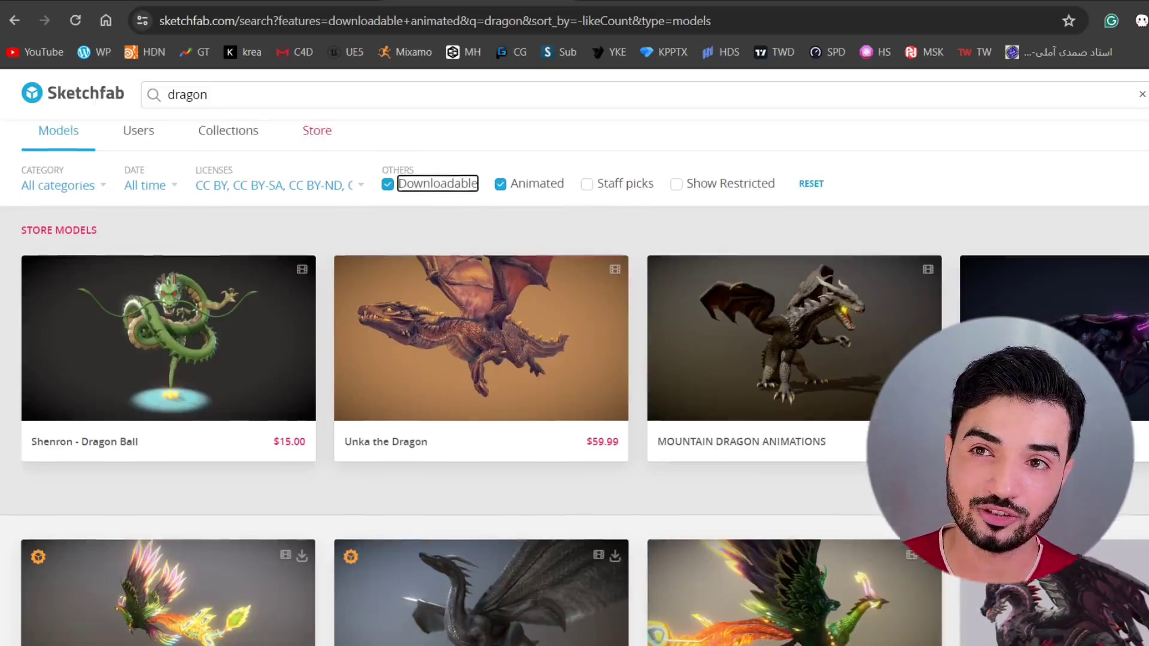
Browse the downloadable, animated dragon models in the Sketchfab search results.
scroll(575, 359, down, 3)
scroll(575, 383, down, 8)
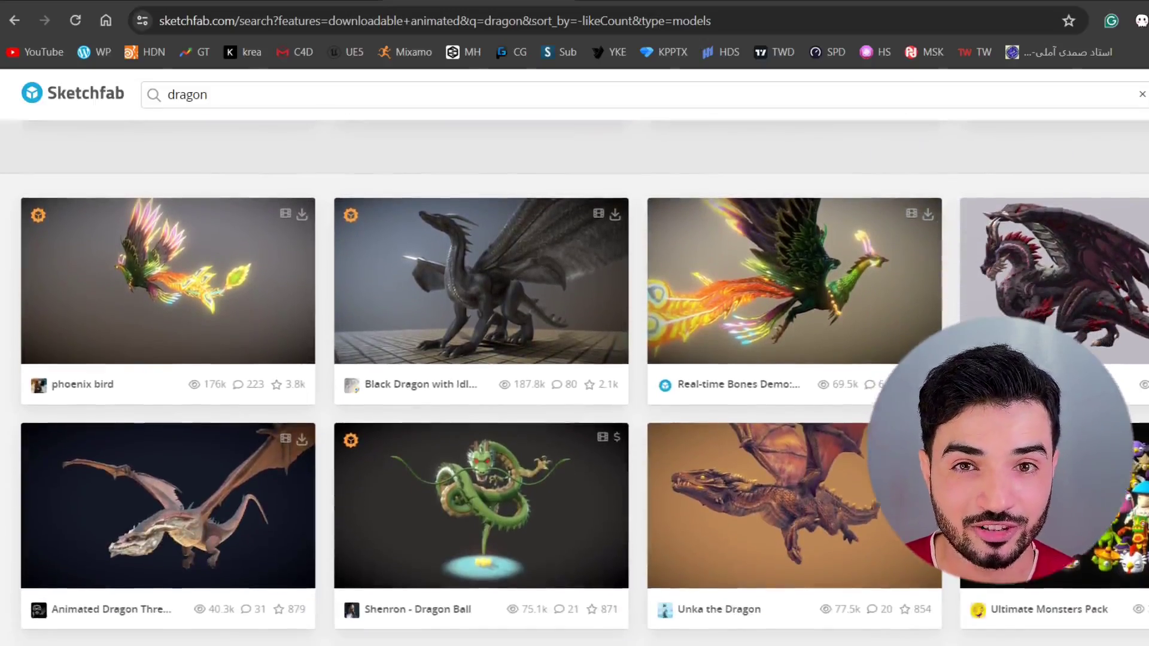
scroll(574, 383, down, 10)
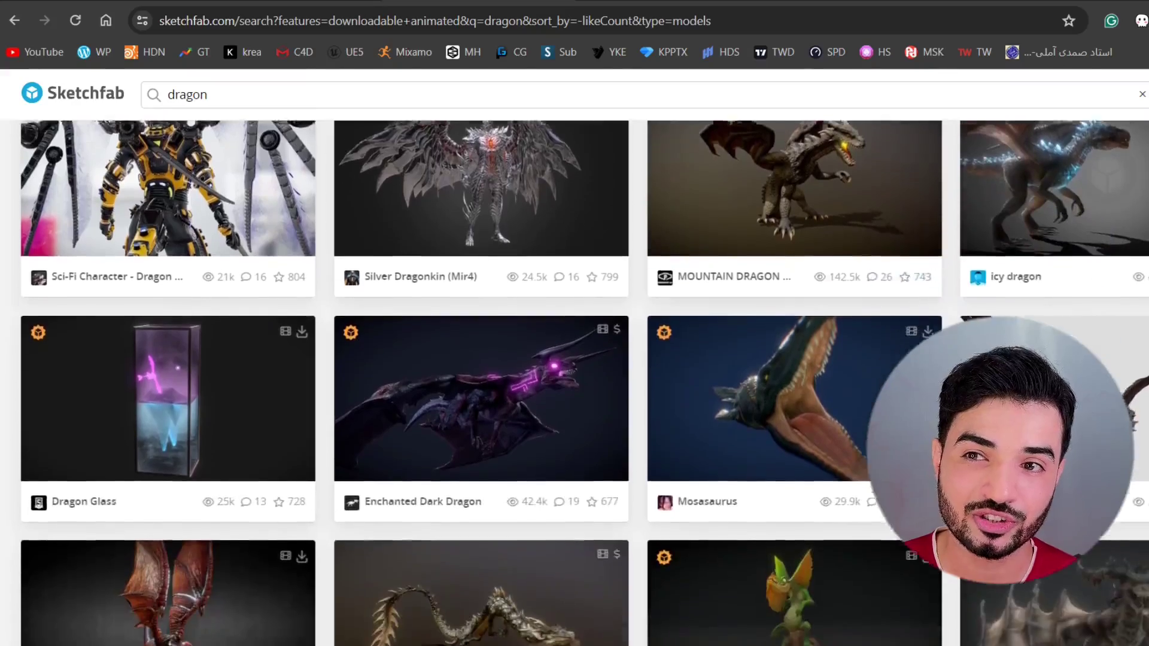
scroll(574, 383, down, 9)
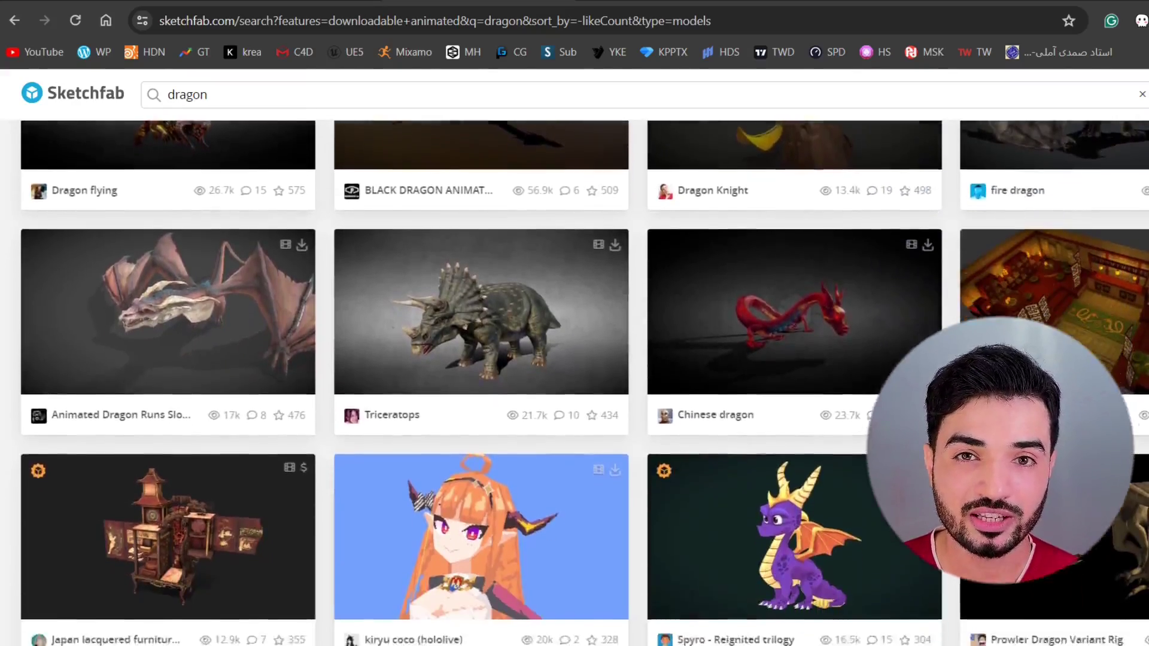
scroll(575, 383, down, 1)
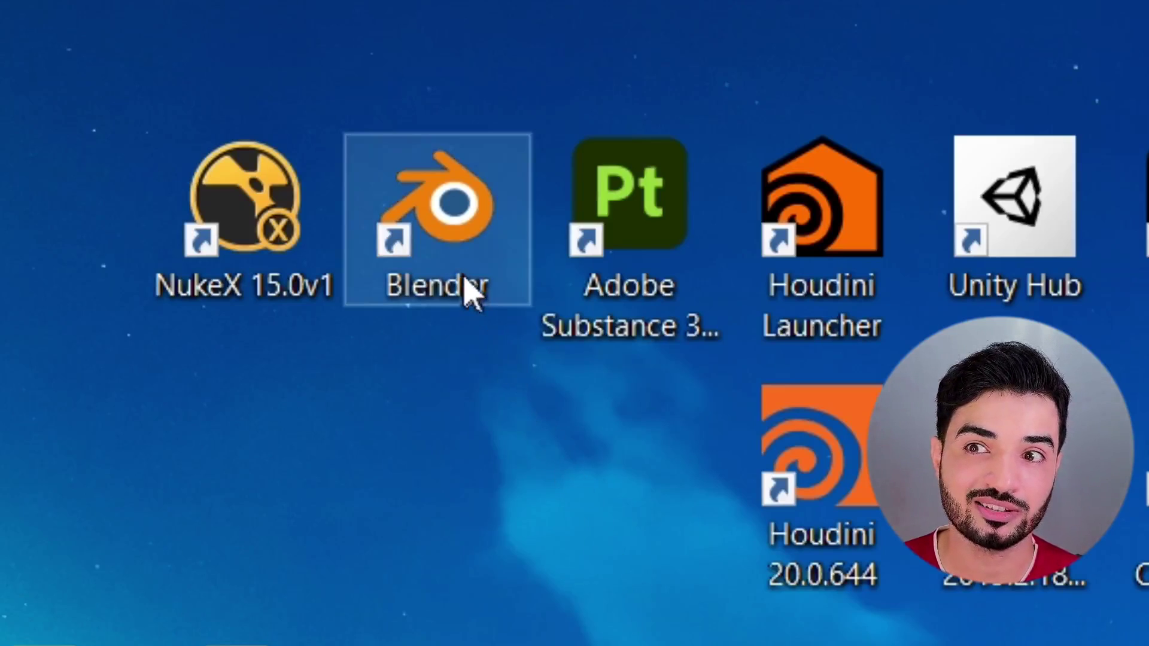
Launch Blender, dismiss its splash screen and look around the default cube scene.
double_click(470, 258)
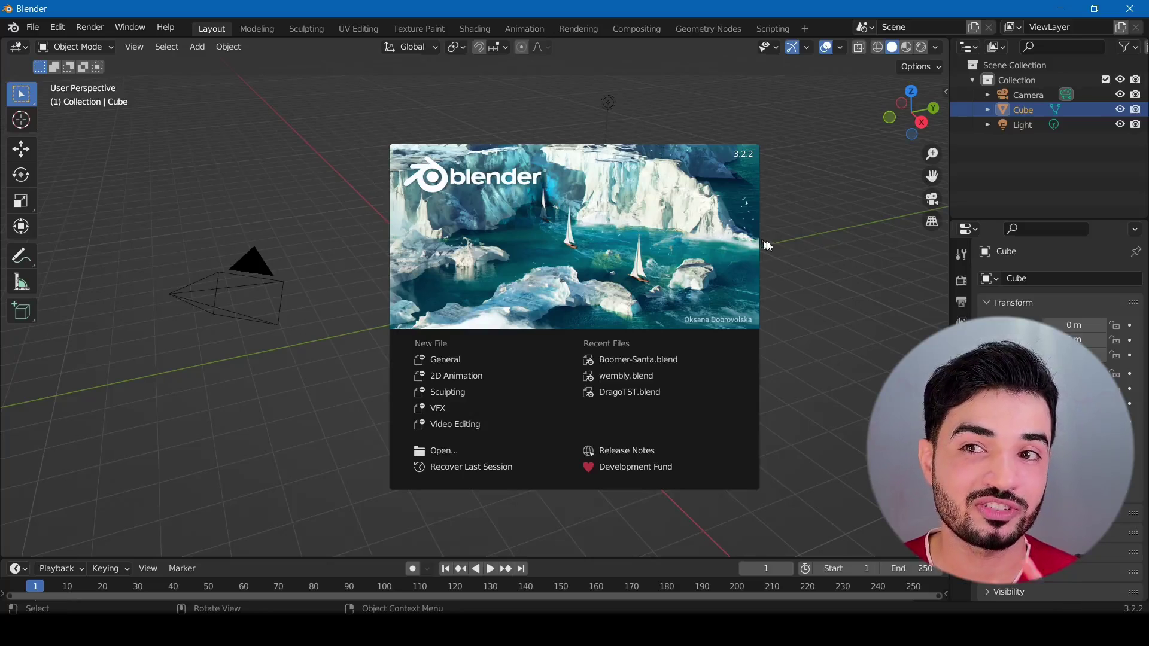
click(802, 252)
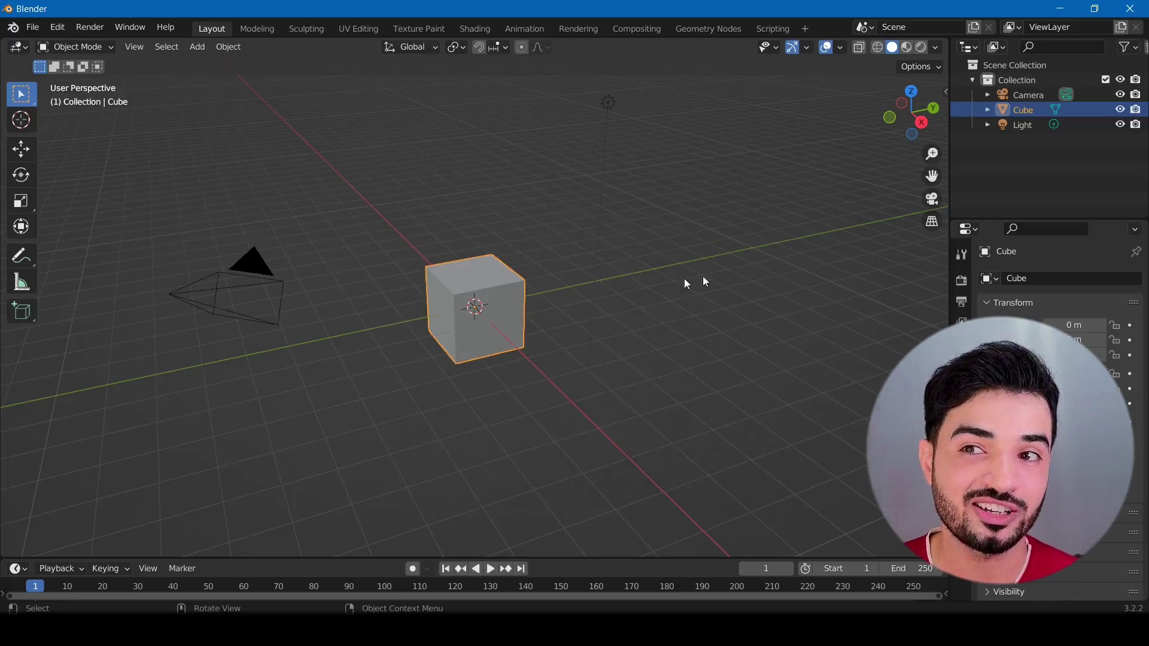
right_click(667, 280)
drag(374, 298, 348, 334)
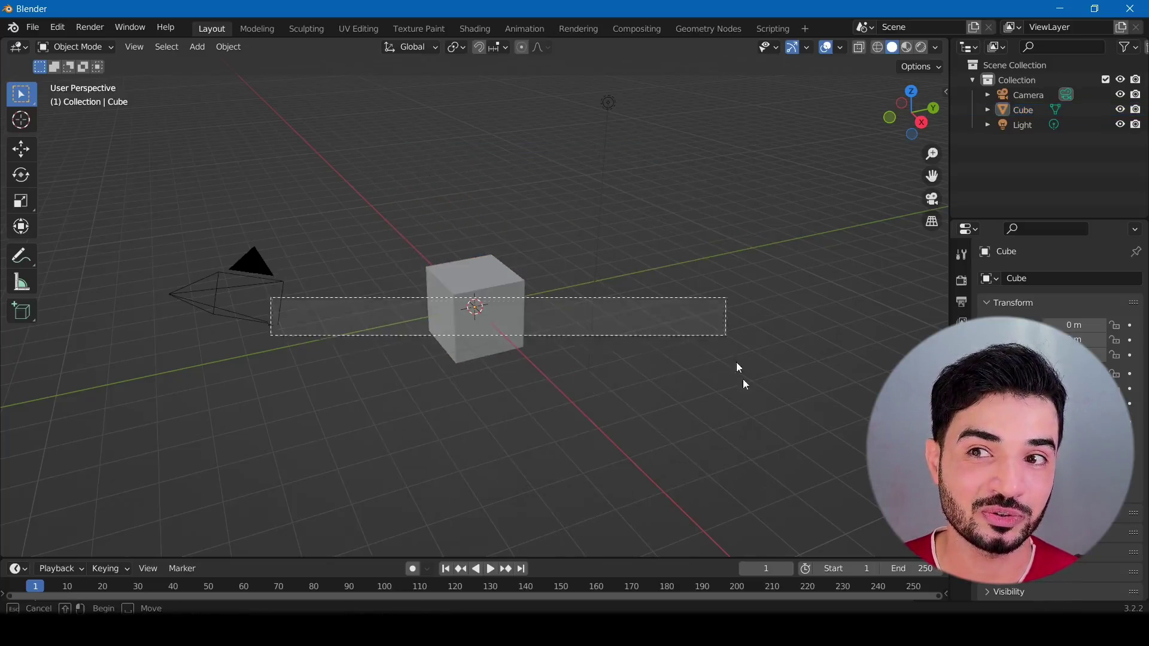
middle_drag(216, 310, 180, 289)
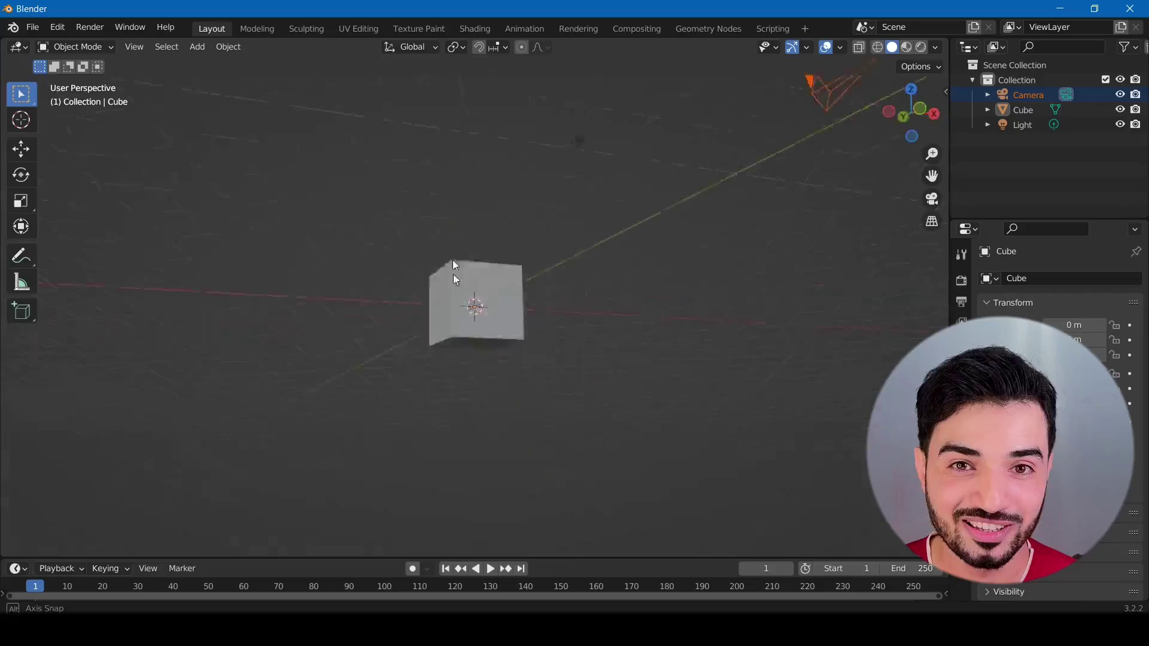
middle_drag(453, 272, 378, 308)
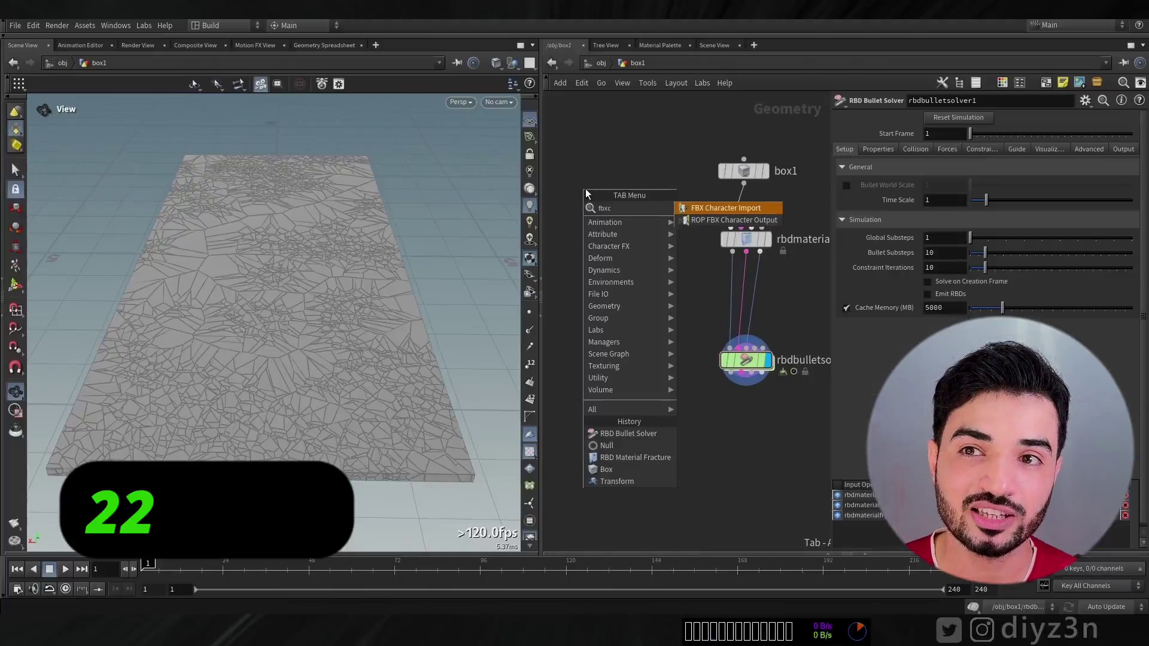
In Houdini, add an FBX Character Import node to the box1 network and load Dragon.fbx from $HIP.
key(Return)
click(631, 185)
click(1134, 137)
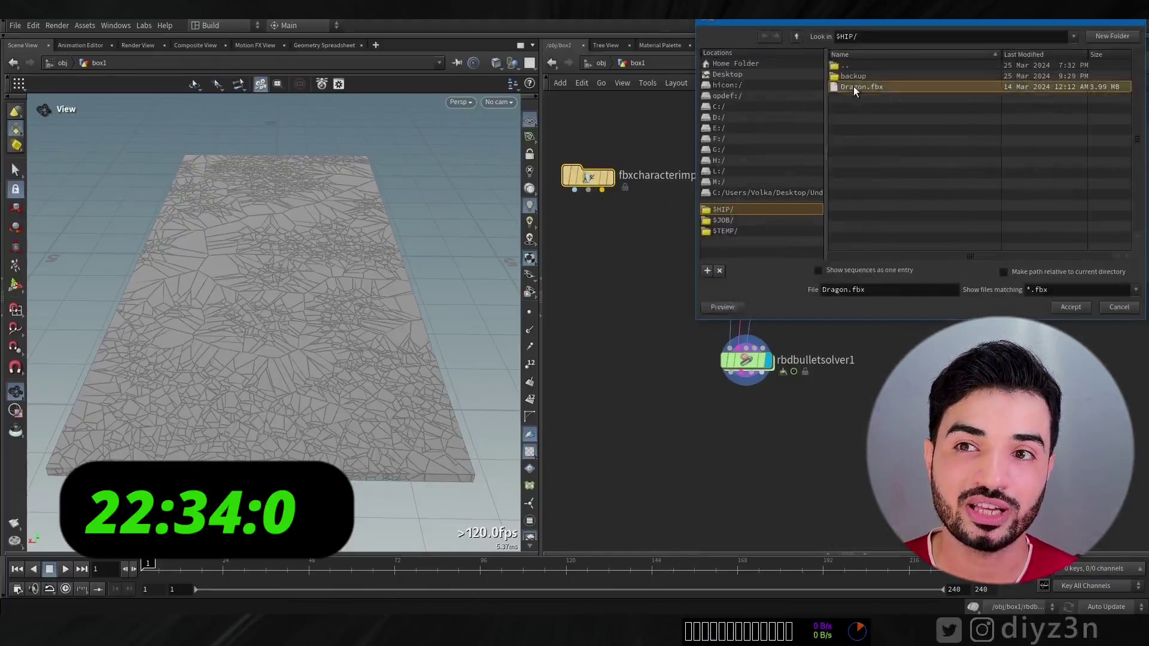
double_click(853, 86)
Add a Bone Deform node fed by the three outputs of the FBX Character Import node, spacing the two apart.
key(Tab)
text(def)
click(703, 289)
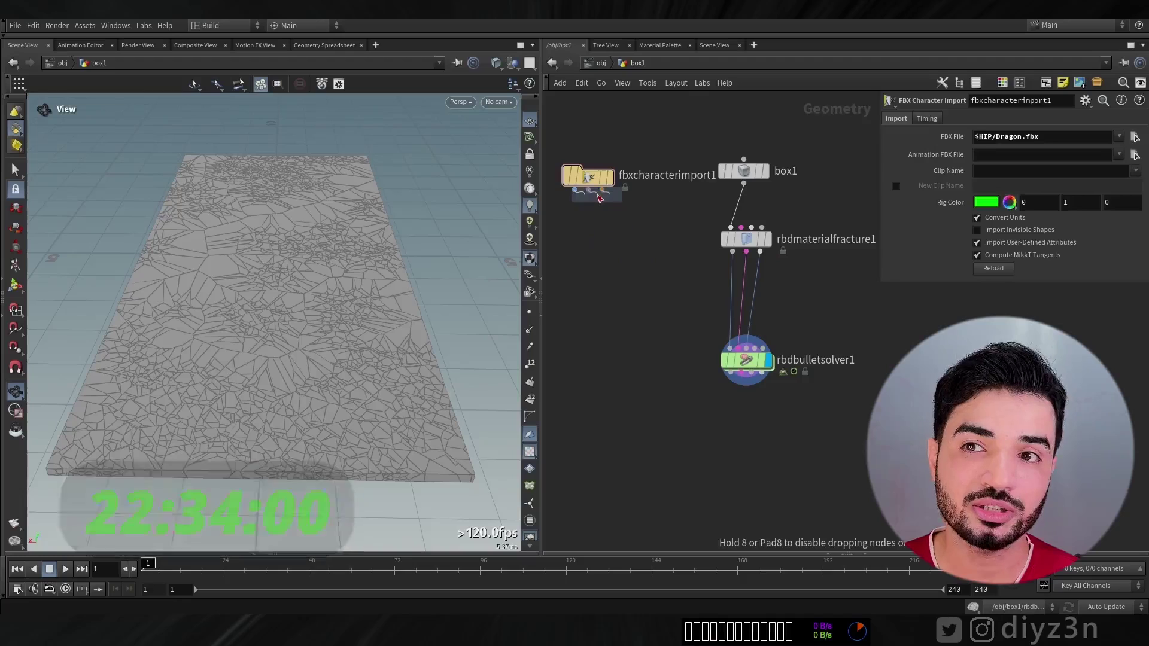
click(601, 318)
drag(597, 178, 602, 134)
Insert a Transform node between the FBX import's third output and Bone Deform, with a uniform scale of 0.01.
key(Tab)
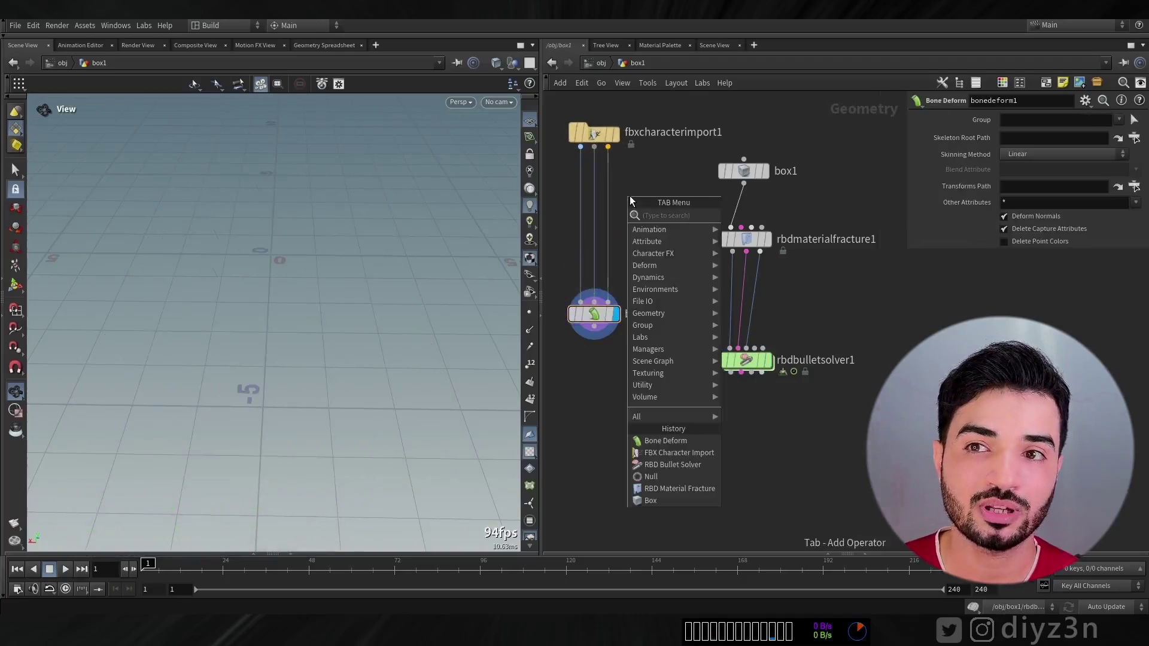
text(tr)
key(Return)
click(623, 185)
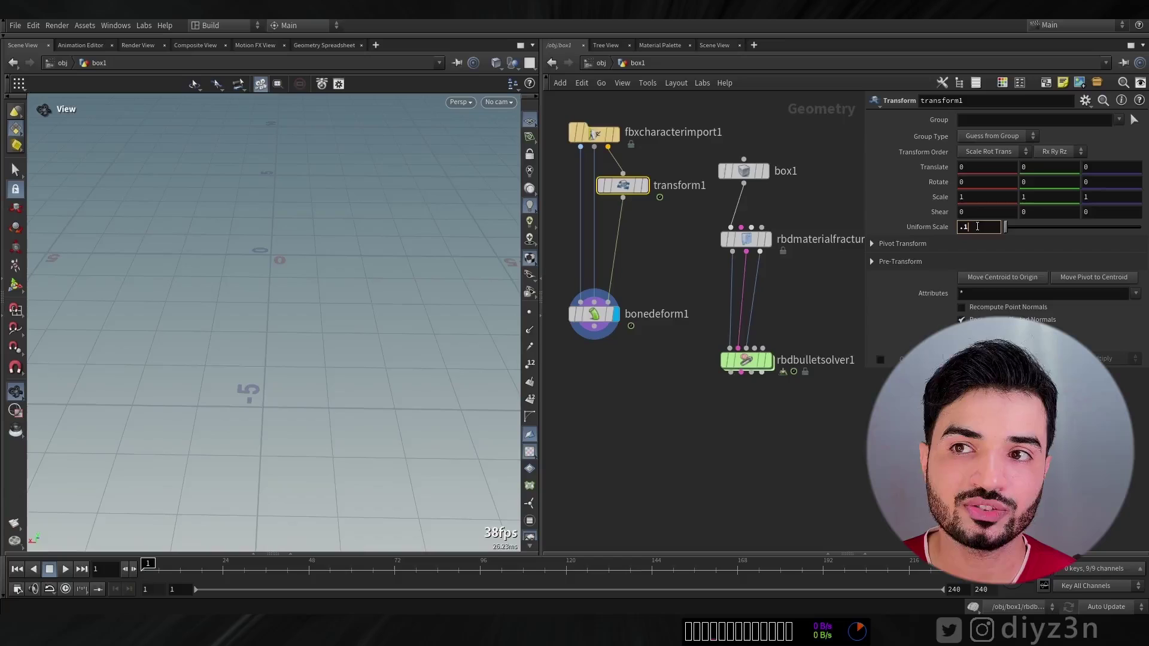
key(Return)
Turn on the box node's template flag and display the Bone Deform result to compare the dragon with the slab.
click(764, 171)
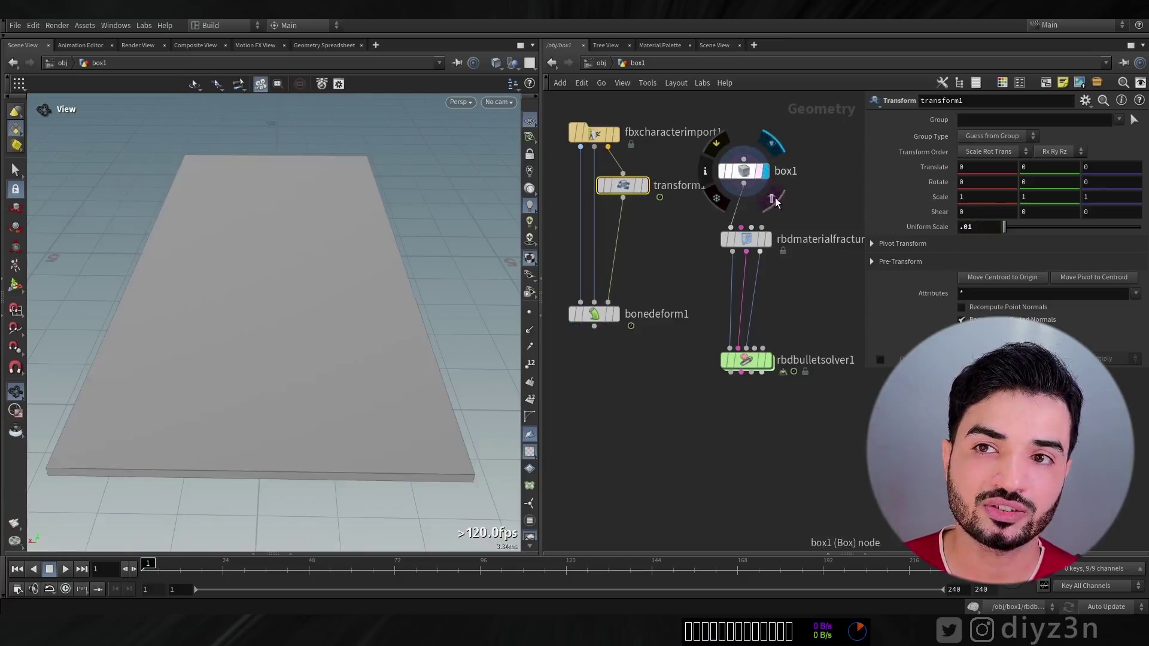
click(772, 198)
click(616, 314)
click(746, 174)
drag(162, 269, 294, 276)
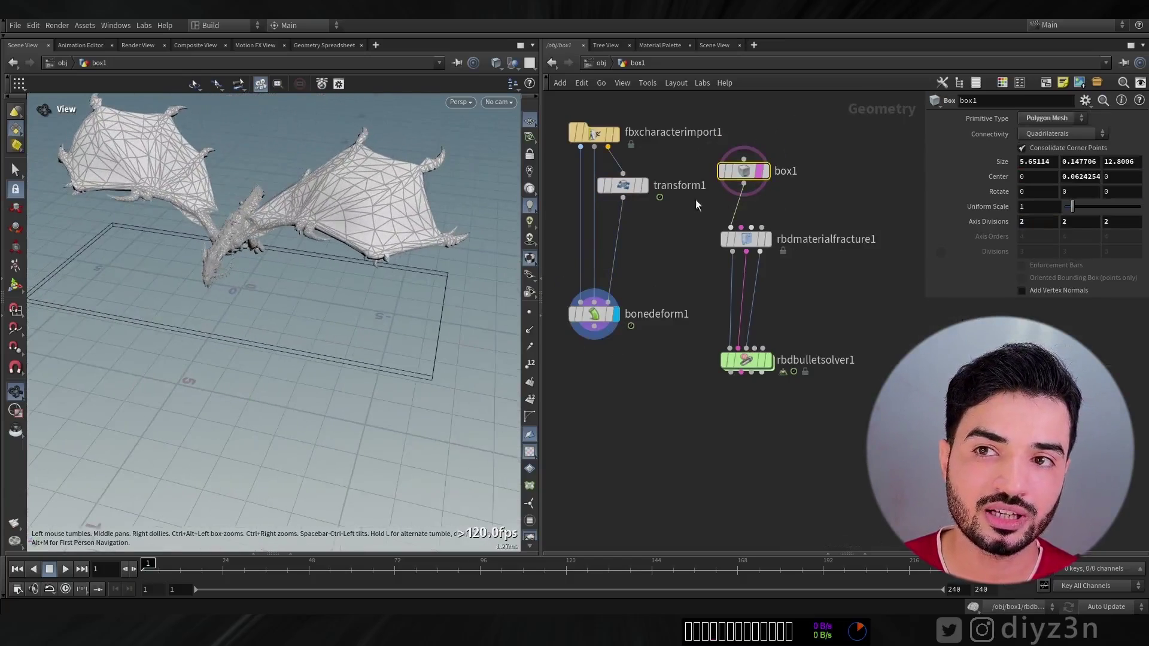
Set the dragon Transform node's uniform scale to 0.005.
click(626, 186)
click(982, 229)
text(.005)
key(Return)
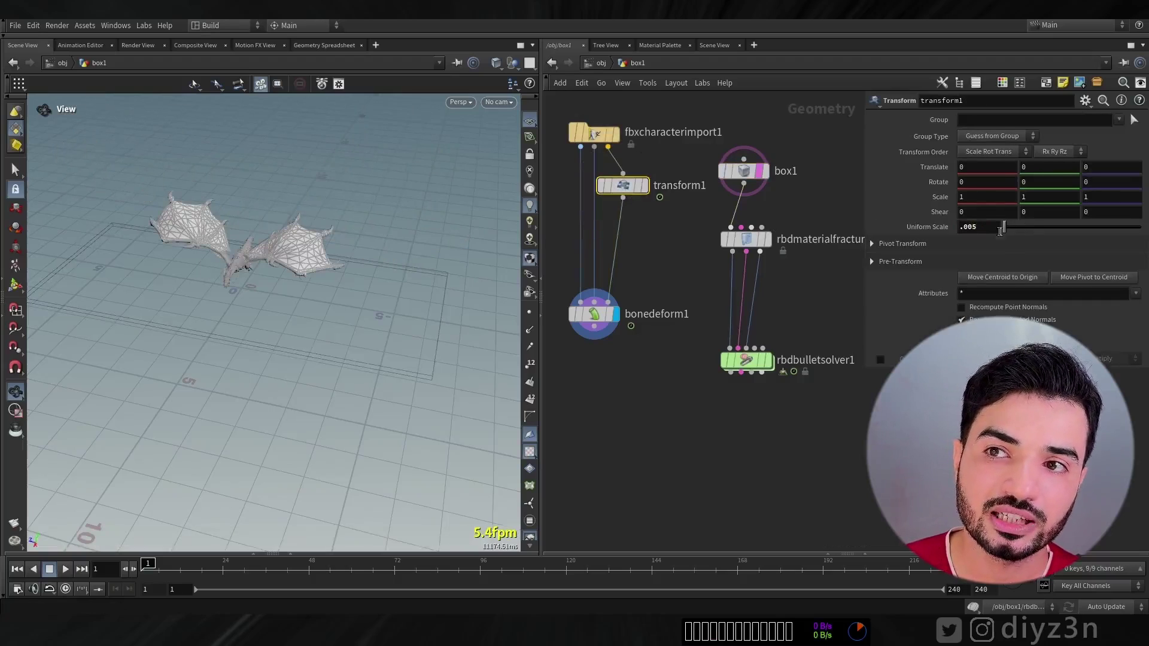
key(Return)
Rotate the dragon -90 degrees about Y and move it to about 0.95 in Y and -7.45 in Z.
drag(251, 317, 118, 304)
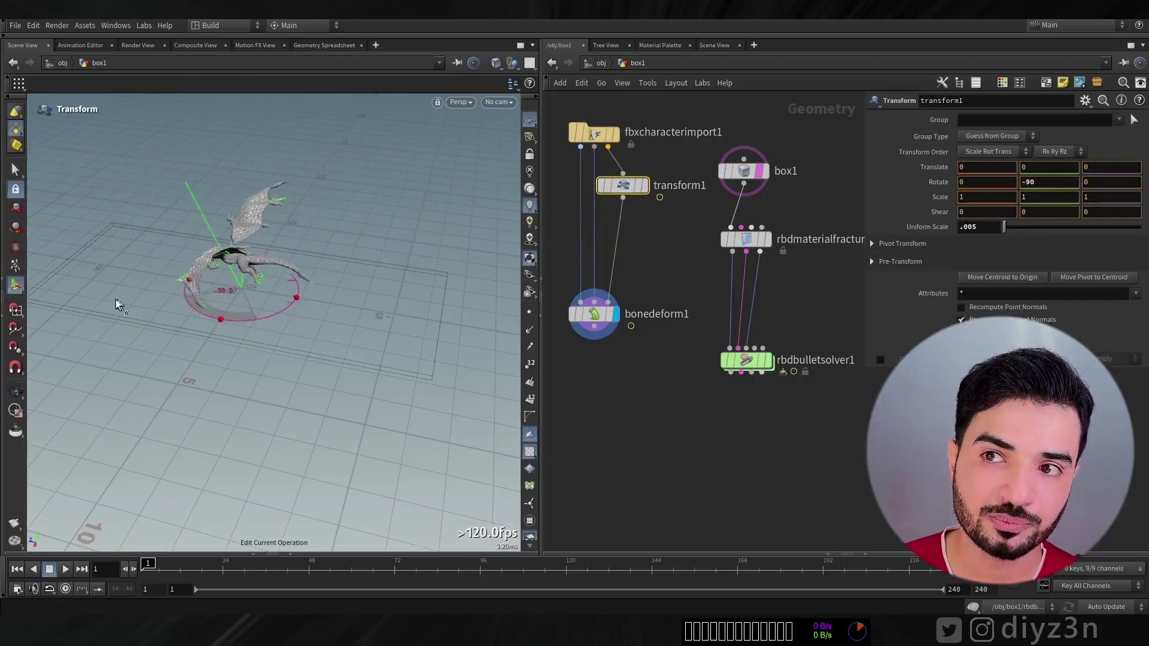
drag(205, 286, 403, 300)
drag(410, 325, 410, 295)
mouse_move(148, 566)
mouse_down()
mouse_move(307, 566)
mouse_move(146, 566)
mouse_up()
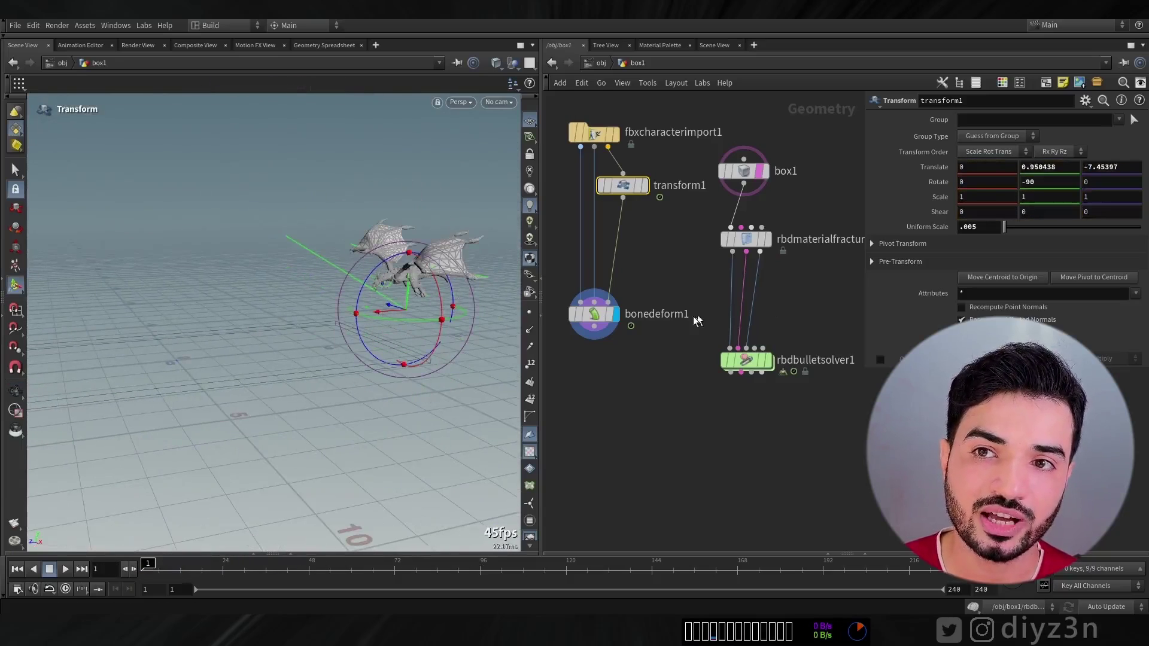
Spread out the dragon nodes and insert a MotionClip node between the Transform and Bone Deform nodes.
middle_drag(697, 321, 787, 351)
drag(683, 162, 616, 112)
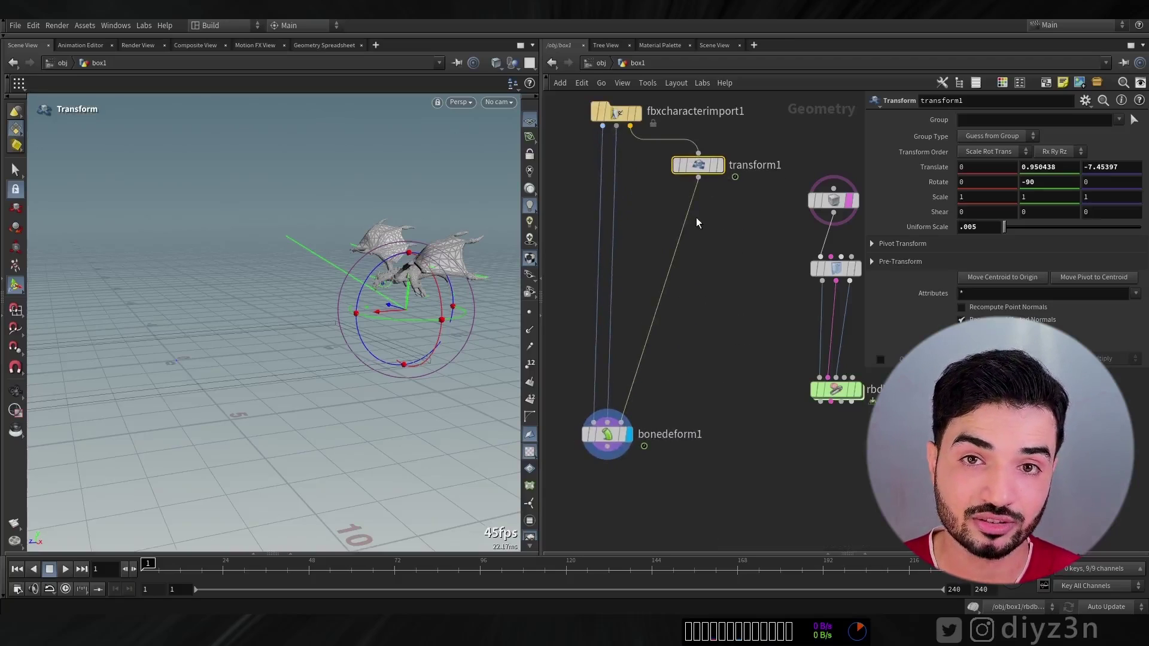
key(Tab)
text(mot)
click(811, 236)
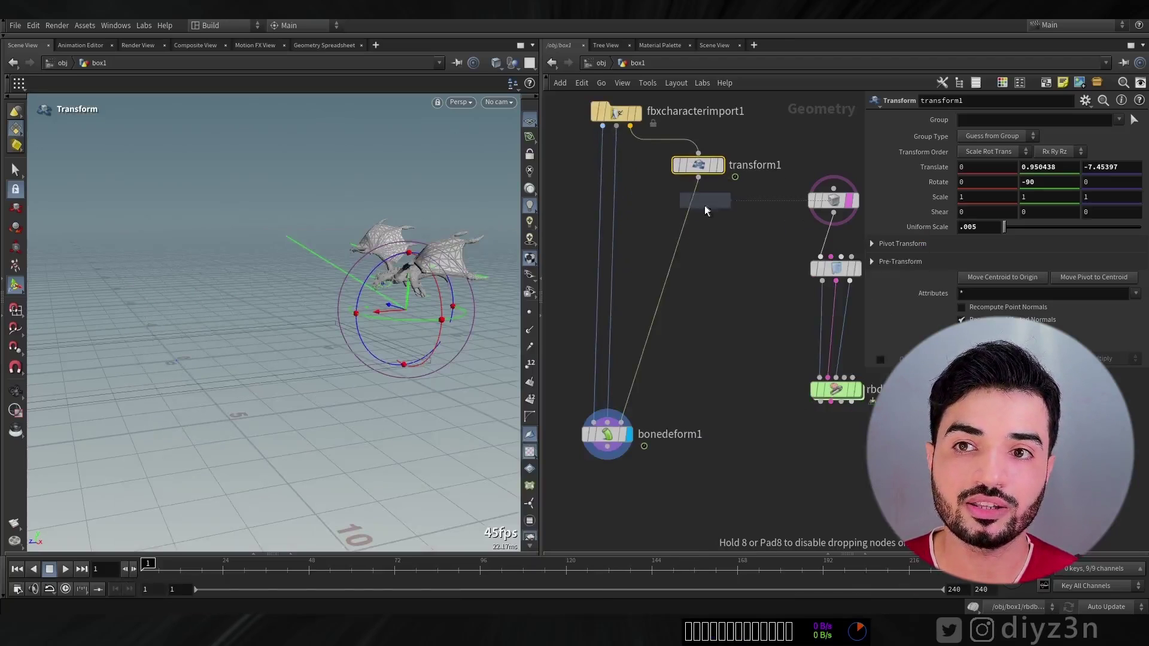
click(694, 214)
Insert a MotionClip Cycle node directly after the MotionClip node and align it in the chain.
key(Tab)
text(cyc)
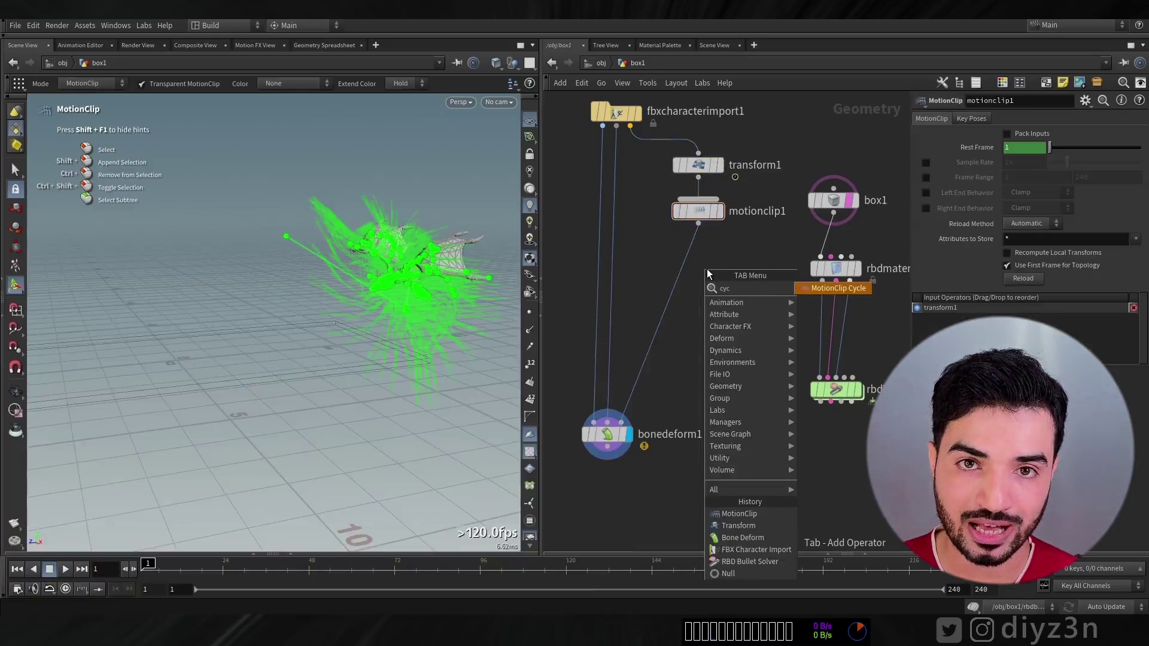
click(832, 288)
click(691, 261)
drag(692, 262, 698, 255)
Insert a MotionClip Evaluate node between the MotionClip Cycle and Bone Deform nodes.
key(Tab)
text(ev)
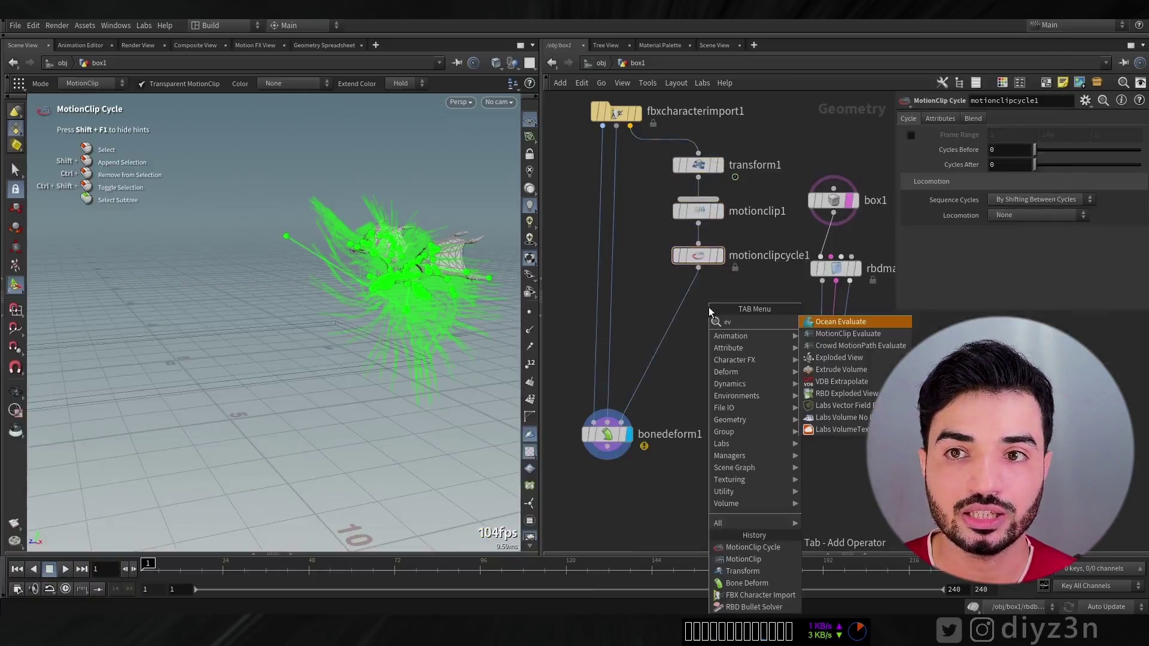
click(827, 324)
click(698, 307)
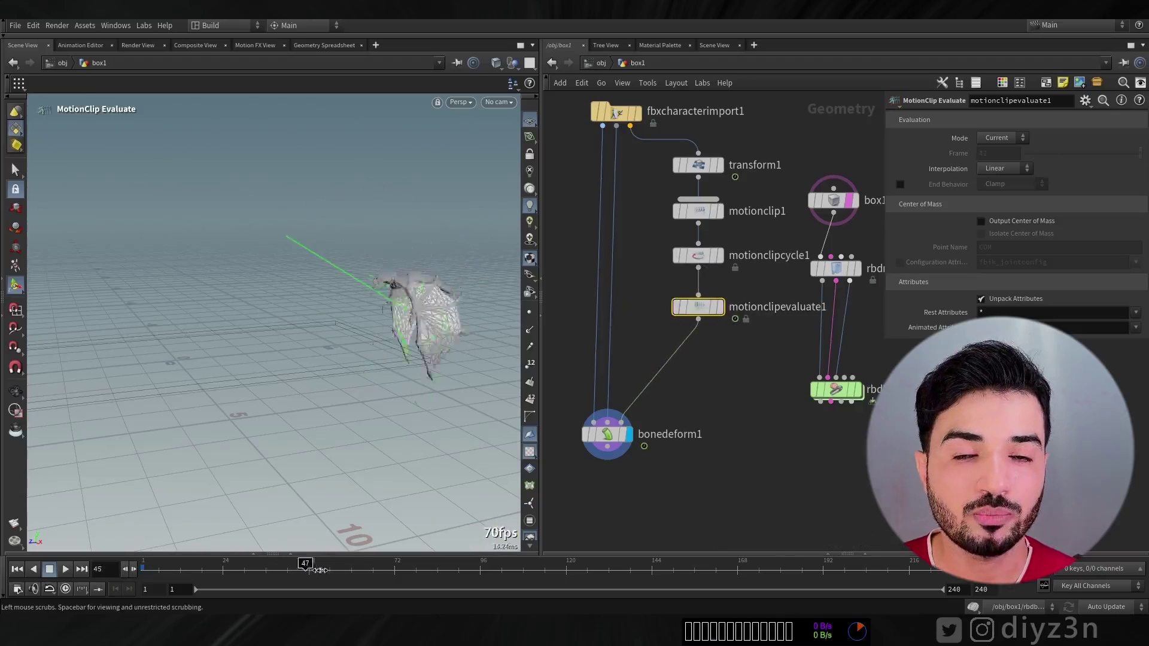
Review the MotionClip Cycle node's cycle settings and scrub the timeline to preview the dragon's animation.
click(688, 256)
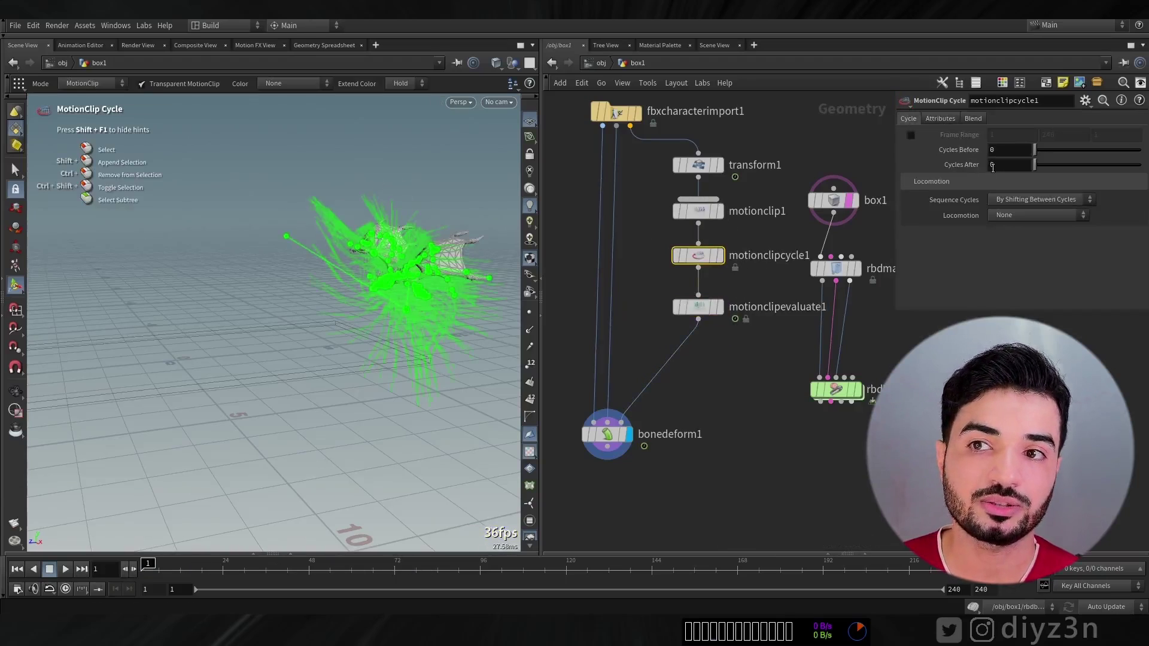
mouse_move(157, 563)
mouse_down()
mouse_move(264, 563)
mouse_move(144, 563)
mouse_move(401, 557)
mouse_move(144, 563)
mouse_up()
click(600, 435)
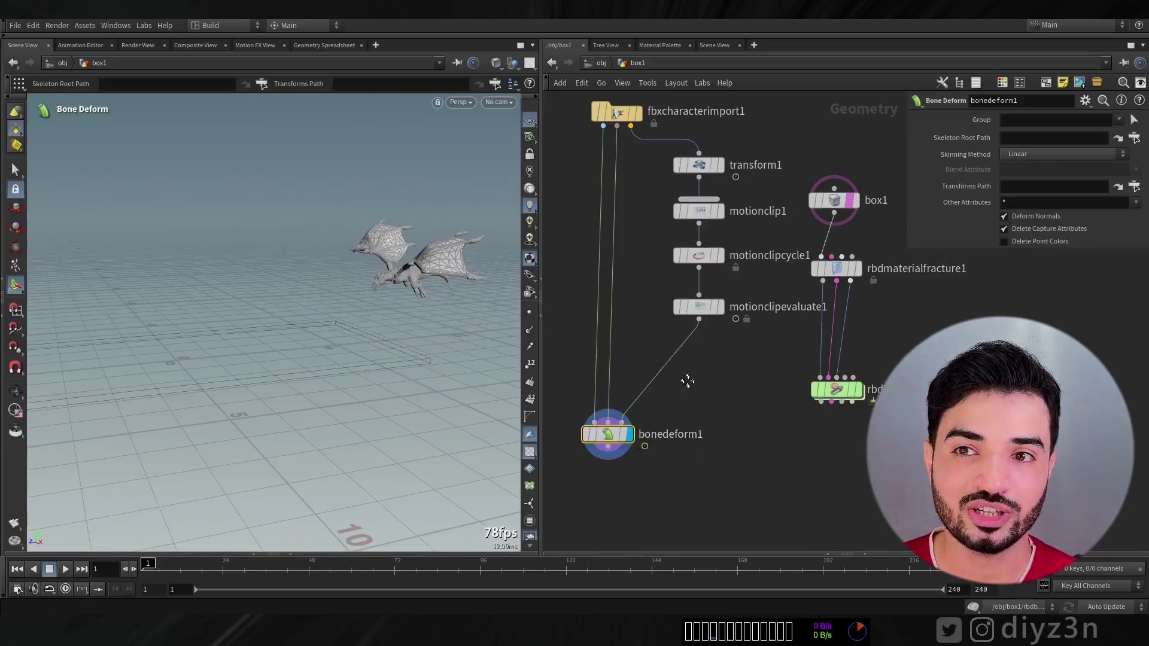
Insert a second Transform node between MotionClip Evaluate and Bone Deform, and tidy the node layout.
middle_drag(688, 379, 691, 382)
key(Tab)
text(tran)
key(Return)
click(688, 361)
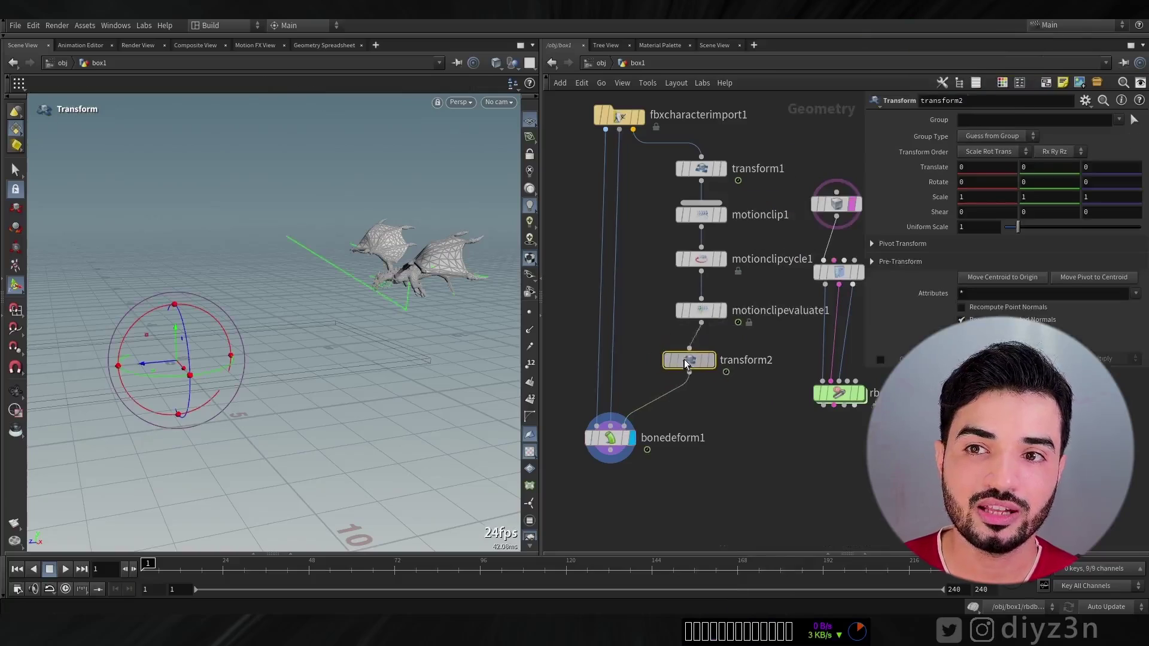
drag(688, 362, 702, 354)
middle_drag(690, 443, 708, 400)
drag(628, 394, 628, 448)
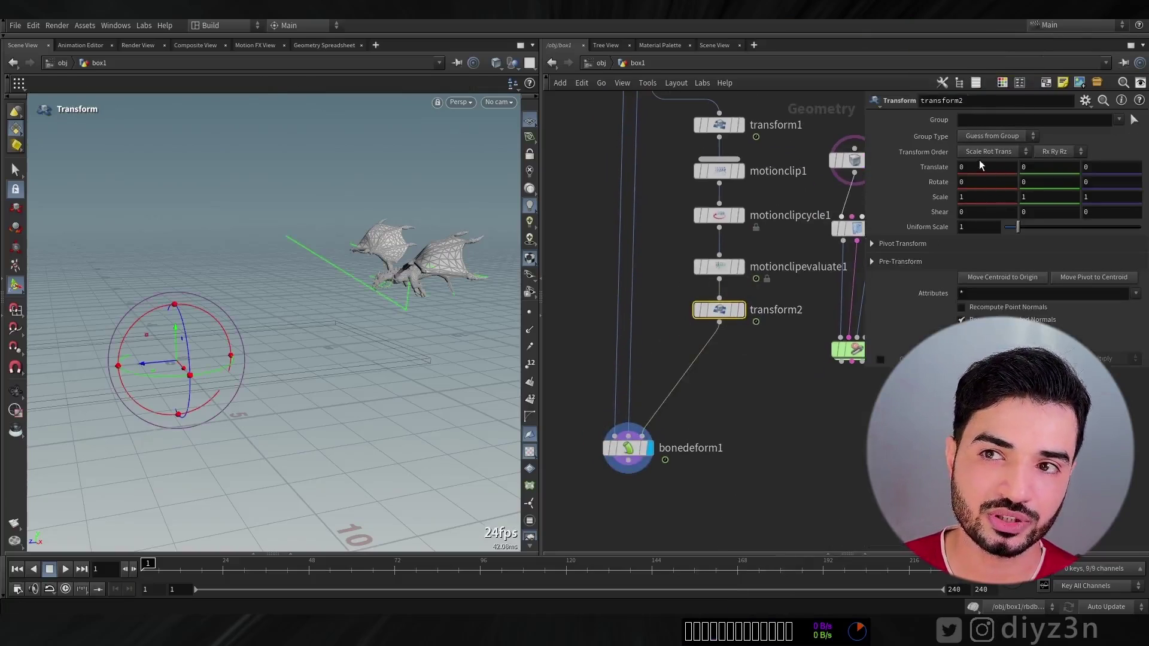
Try translating the dragon along X and Z with the second Transform node.
middle_drag(979, 166, 963, 167)
key(ctrl+z)
click(1110, 168)
middle_drag(1101, 167, 1017, 167)
key(ctrl+z)
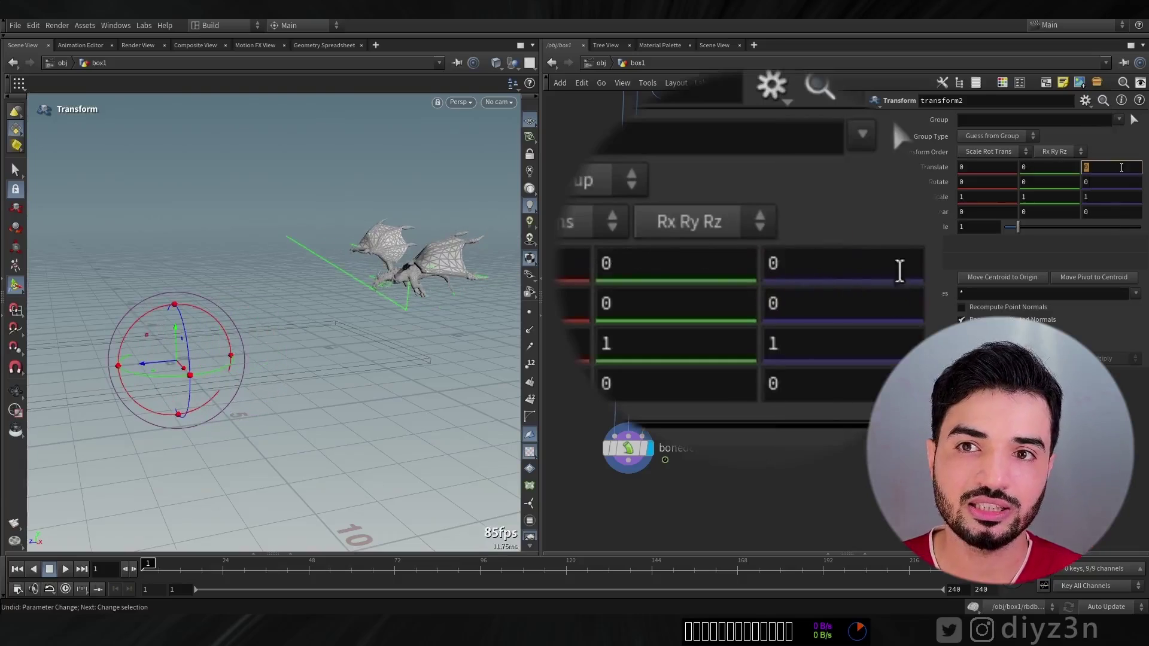
Set the second Transform node's Z translation to the expression $T, play the animation and return to the first frame.
text($T)
key(Return)
click(65, 569)
click(33, 569)
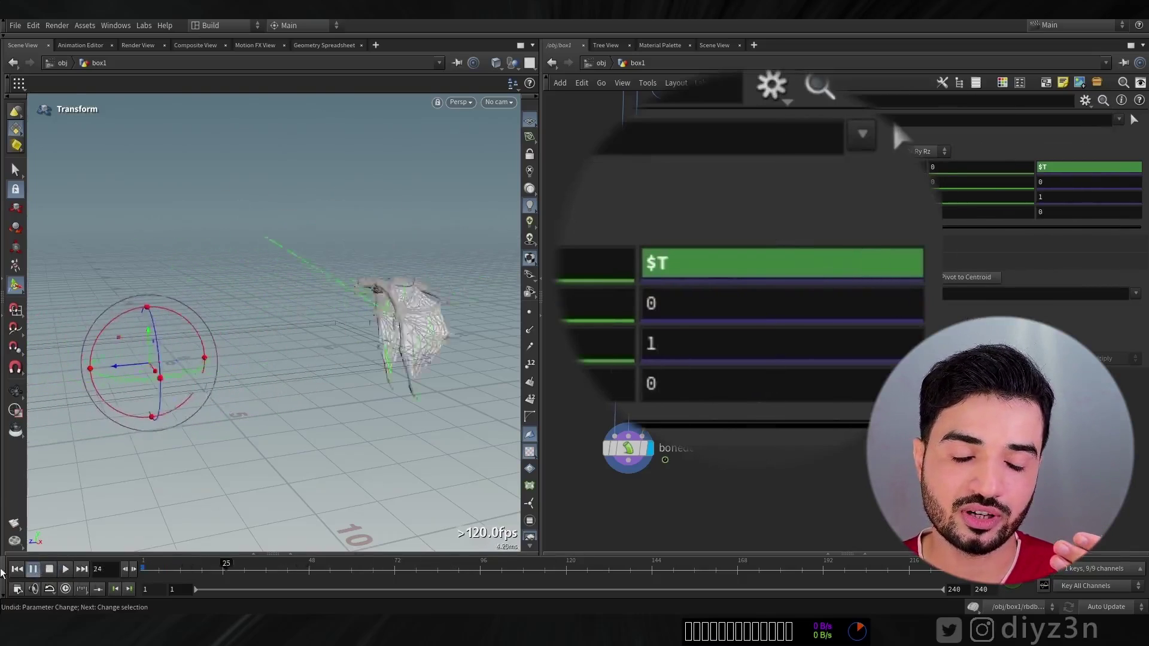
click(17, 569)
Multiply the Z translation expression by 2, making it $T *2, and play the animation.
text(*)
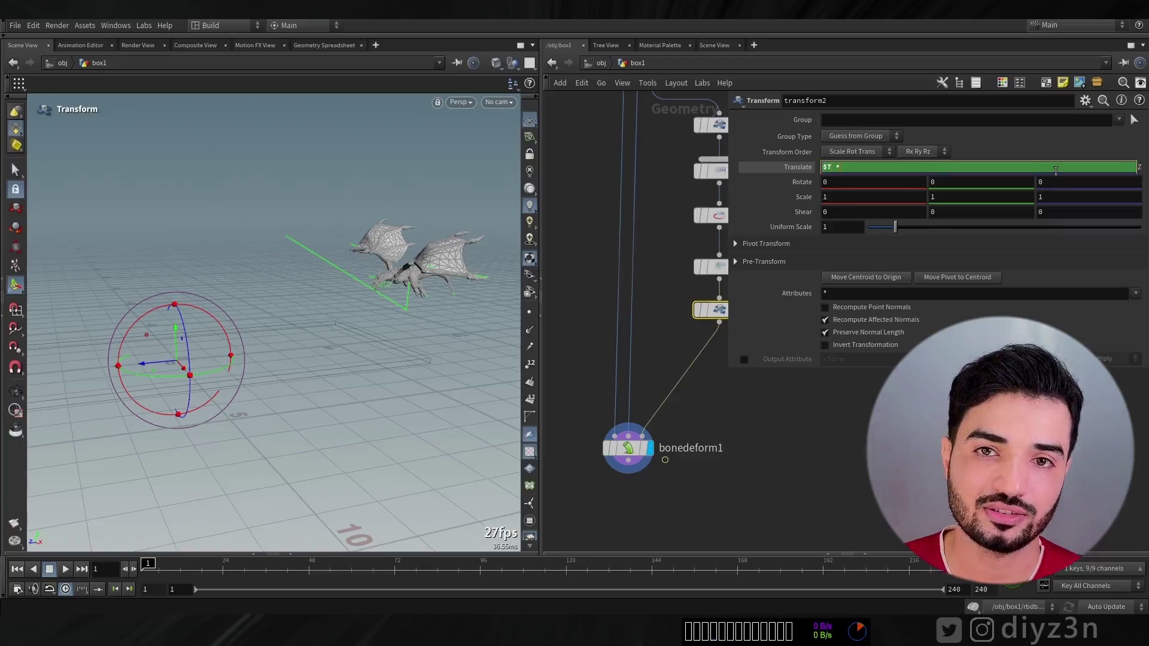
text(2)
key(Return)
click(66, 569)
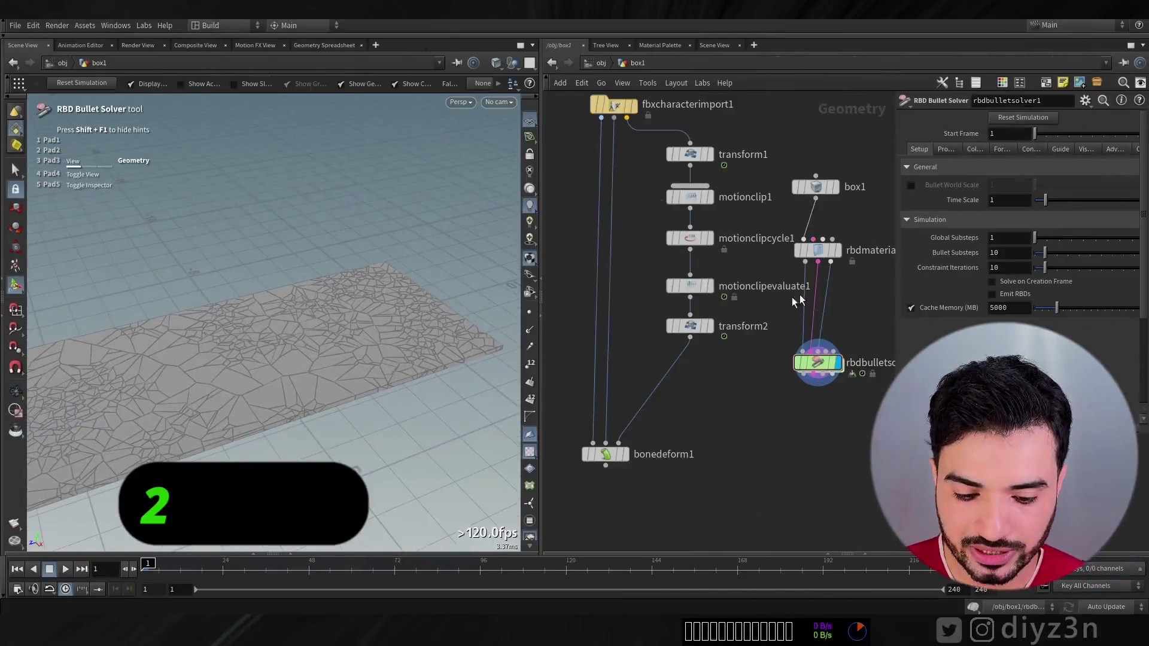
Display the second Transform node's skeleton and scrub the timeline to inspect its motion against the fractured slab.
click(824, 253)
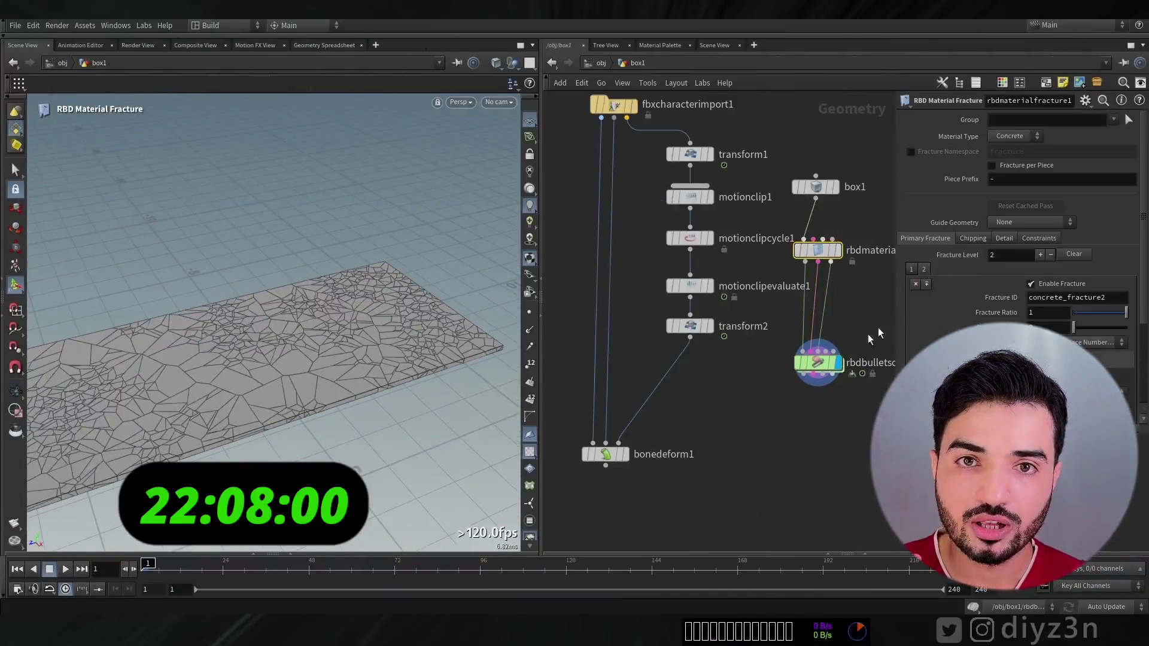
click(827, 363)
click(711, 324)
mouse_move(311, 311)
alt+mouse_down()
mouse_move(355, 287)
mouse_move(302, 320)
alt+mouse_up()
drag(179, 571, 141, 573)
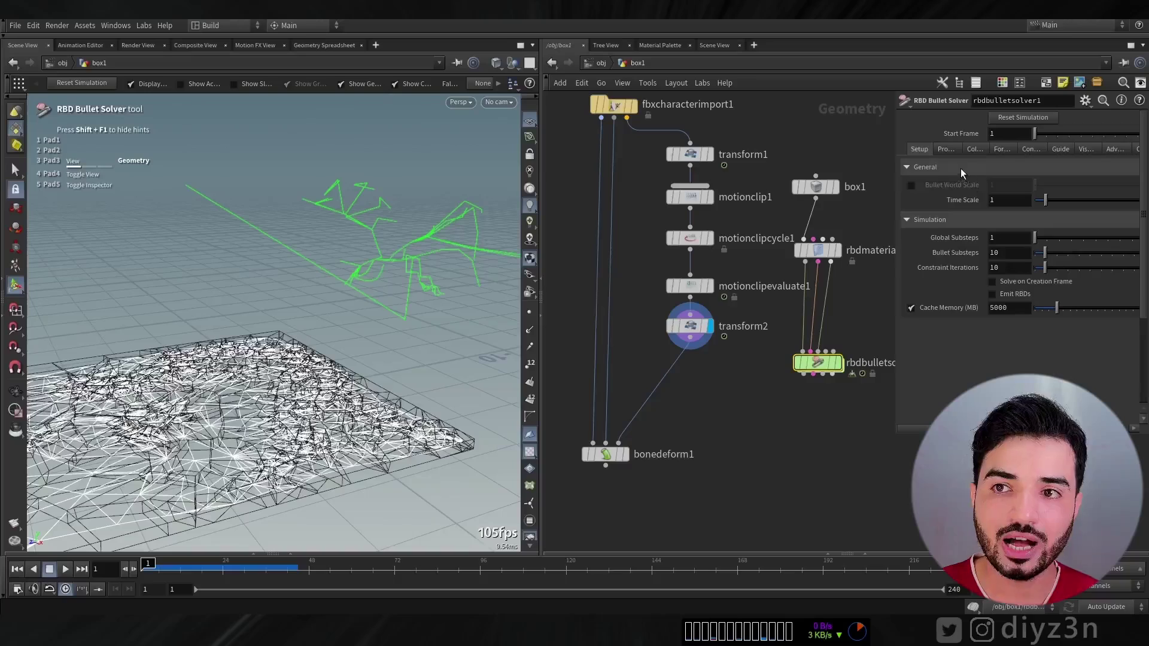
Return to the timeline's start and add a Null node below the second Transform node.
click(691, 326)
mouse_move(143, 565)
mouse_down()
mouse_move(306, 565)
mouse_move(143, 566)
mouse_up()
key(Tab)
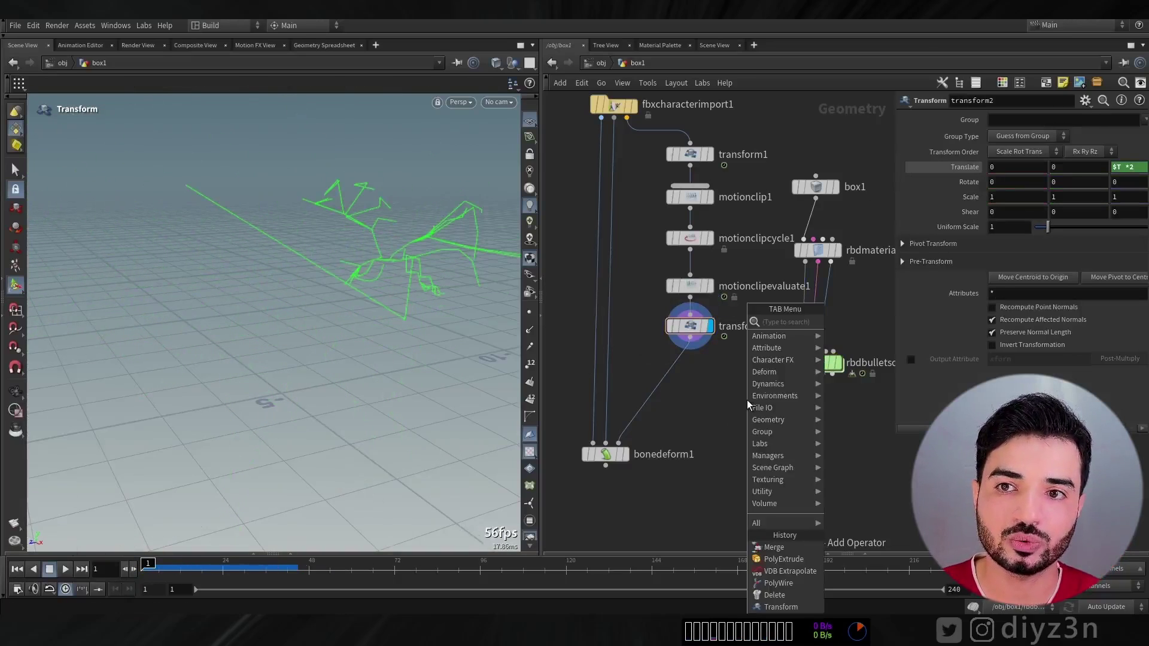
text(nu)
click(845, 321)
click(760, 400)
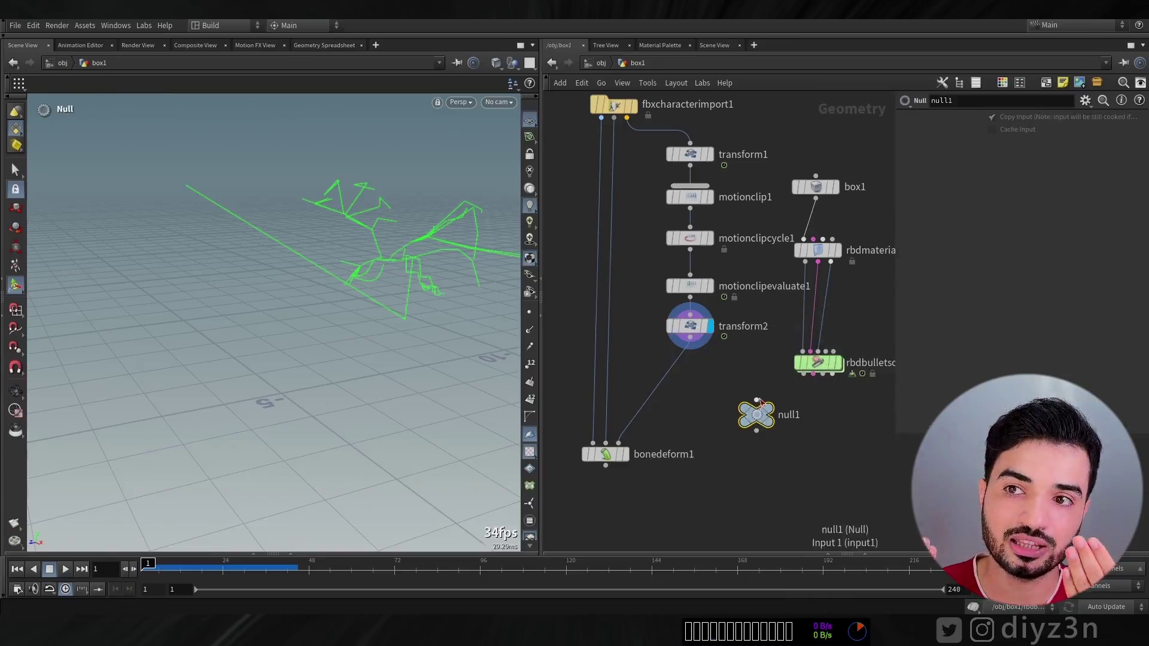
Wire the Null to the material fracture's constraint output, display it to inspect the constraints, and delete the Null.
click(807, 269)
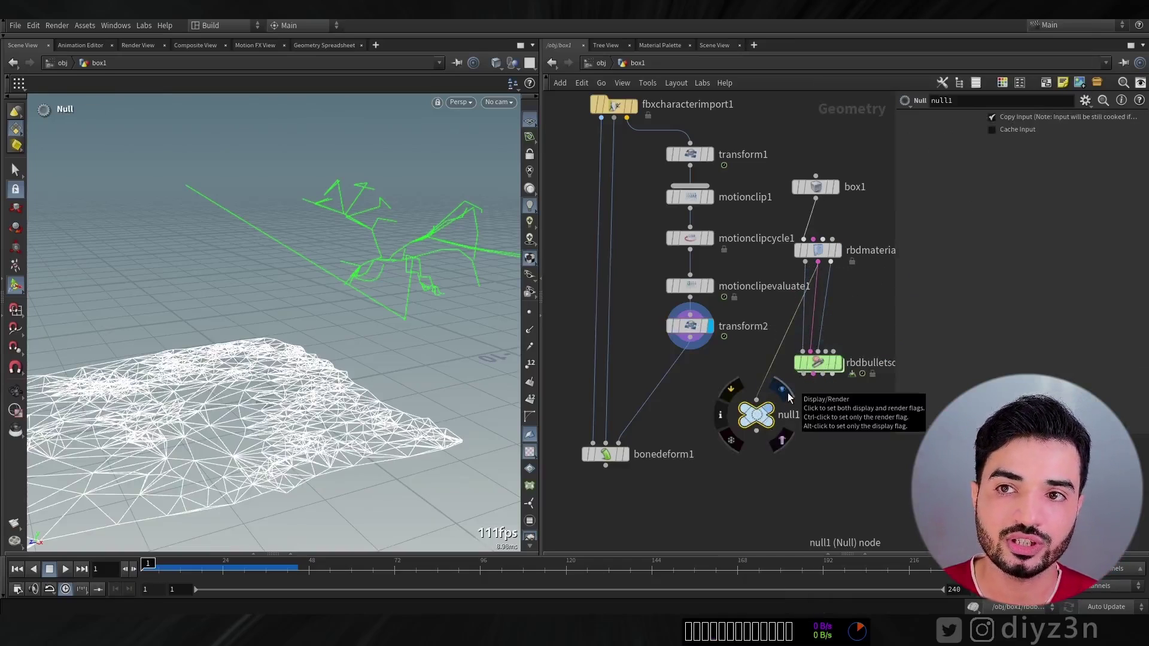
click(786, 392)
key(Delete)
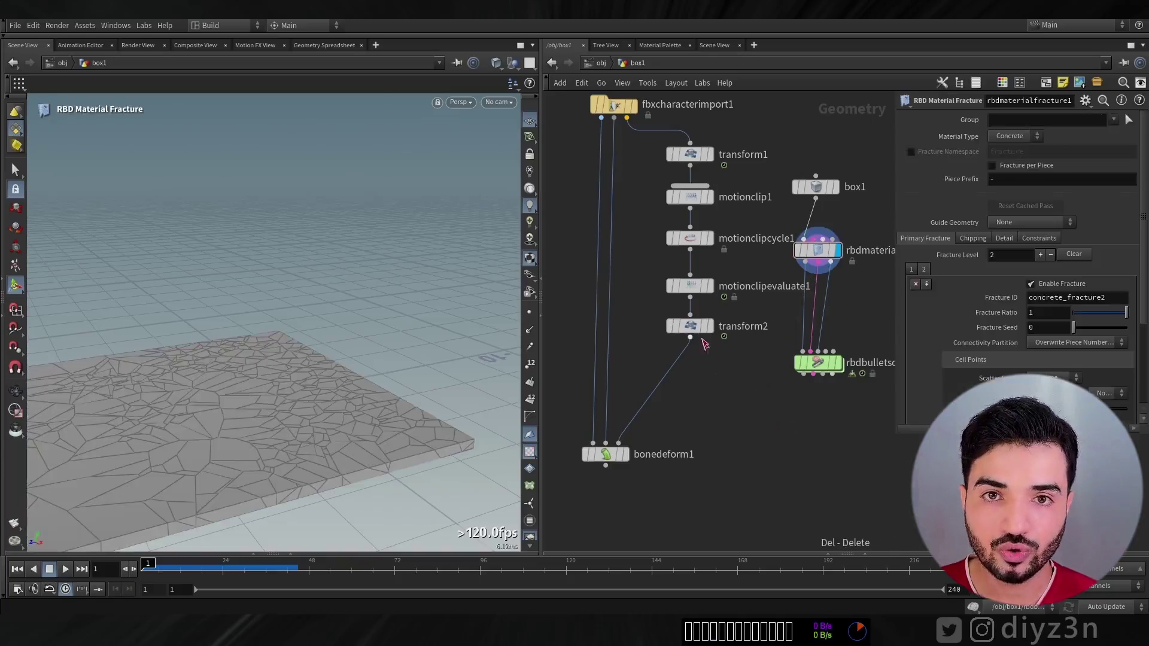
Display the Bone Deform node's dragon mesh and examine its head and mouth up close.
click(680, 326)
mouse_move(442, 362)
alt+mouse_down()
mouse_move(369, 308)
mouse_move(428, 353)
alt+mouse_up()
click(625, 455)
alt+drag(505, 373, 419, 324)
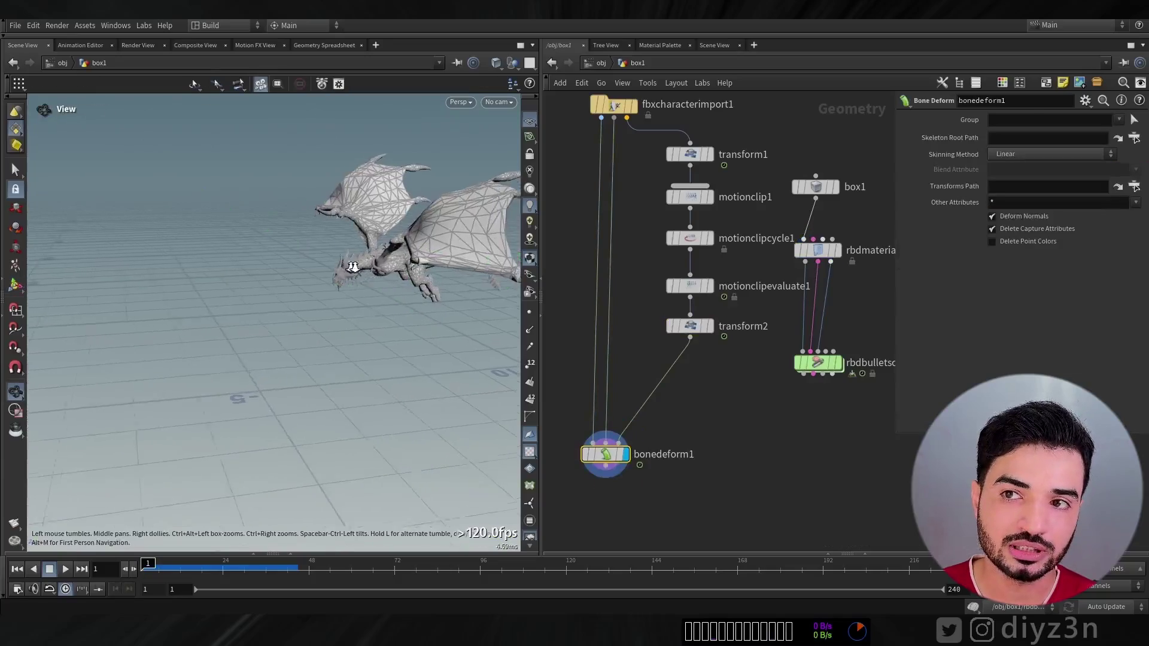
alt+right_drag(419, 323, 525, 249)
mouse_move(379, 305)
alt+mouse_down()
mouse_move(454, 279)
mouse_move(579, 286)
mouse_move(383, 300)
alt+mouse_up()
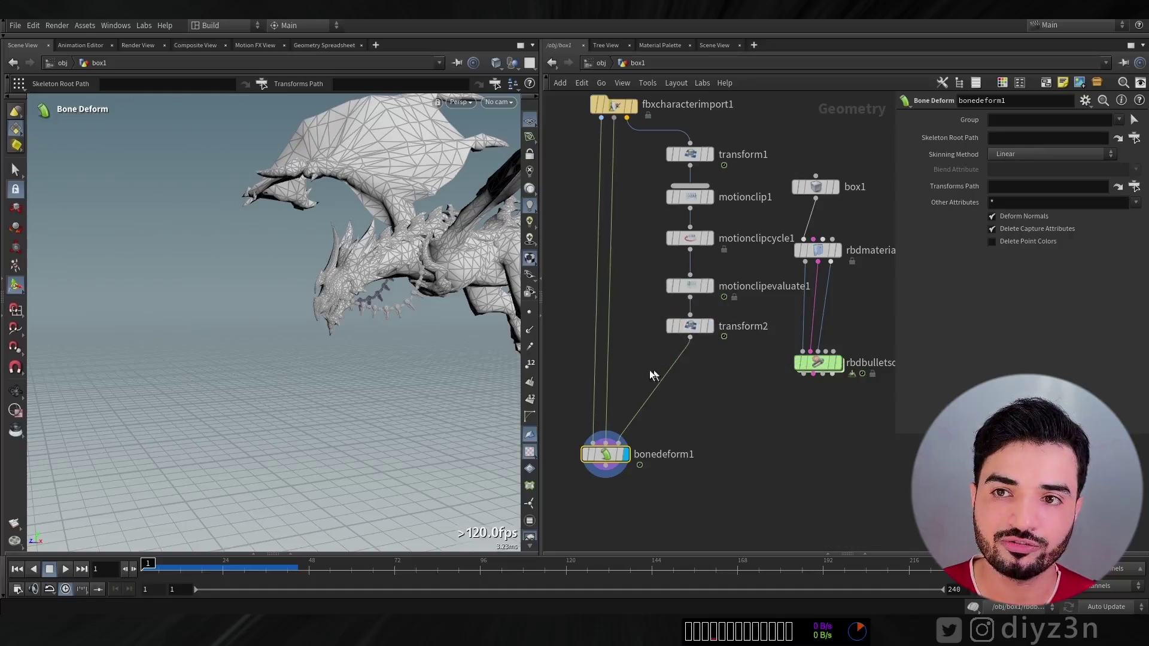
right_click(16, 133)
click(44, 142)
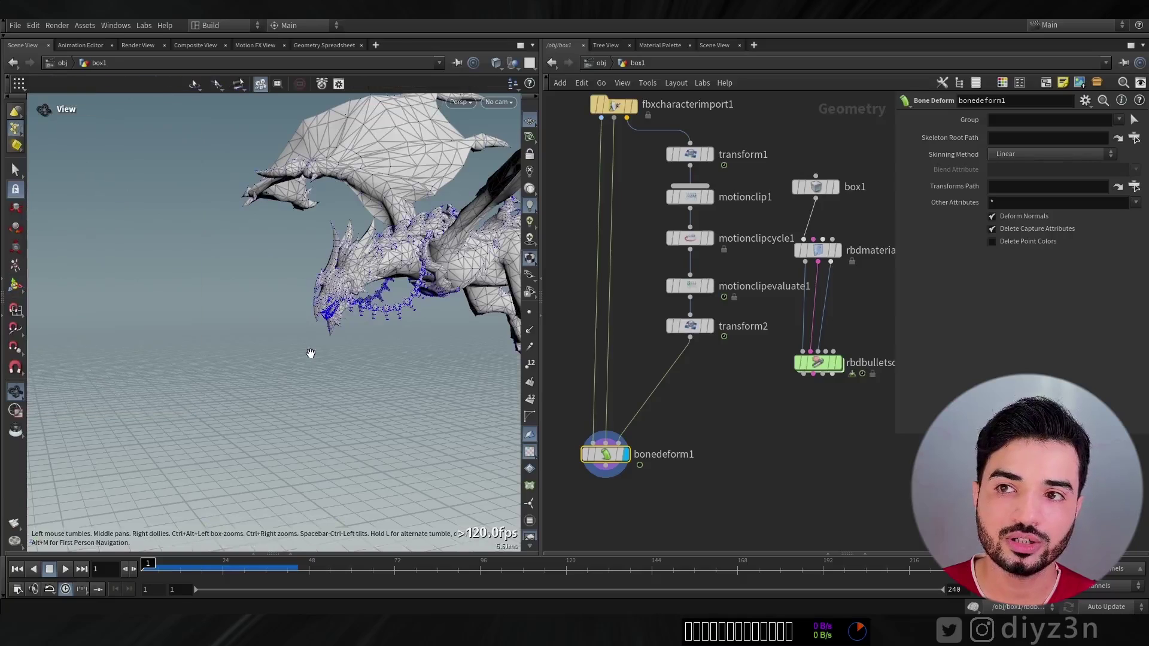
drag(311, 354, 323, 338)
key(Return)
key(Return)
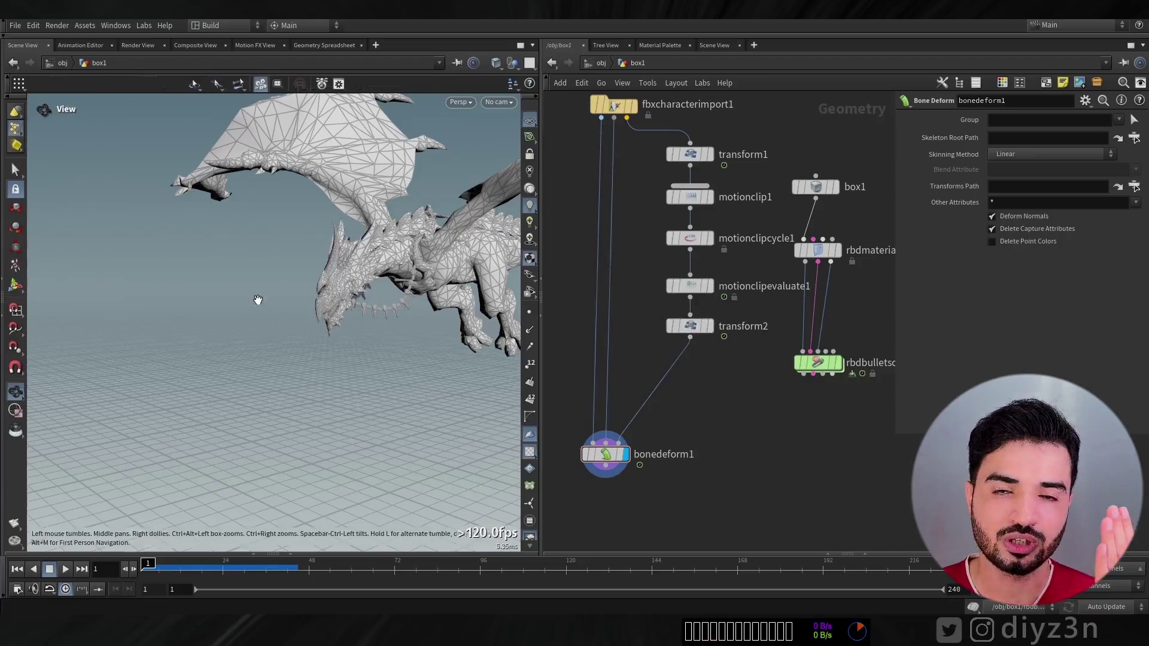
alt+drag(256, 300, 237, 303)
Display the second Transform node's skeleton and add a Delete node branching from its output.
click(691, 328)
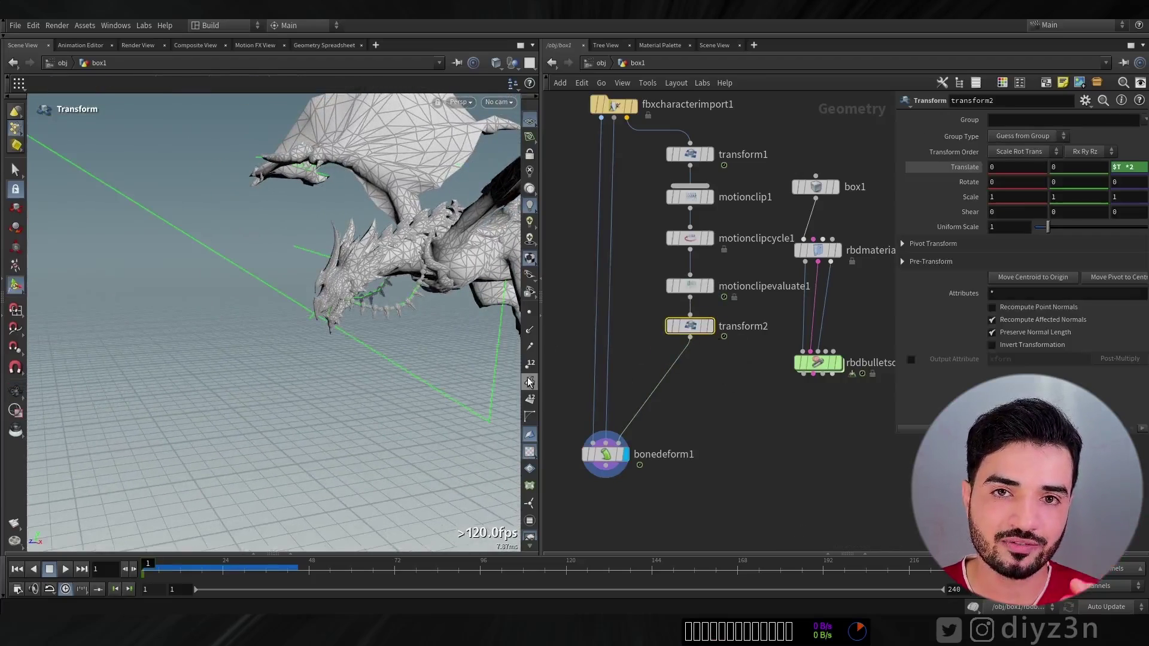
click(711, 326)
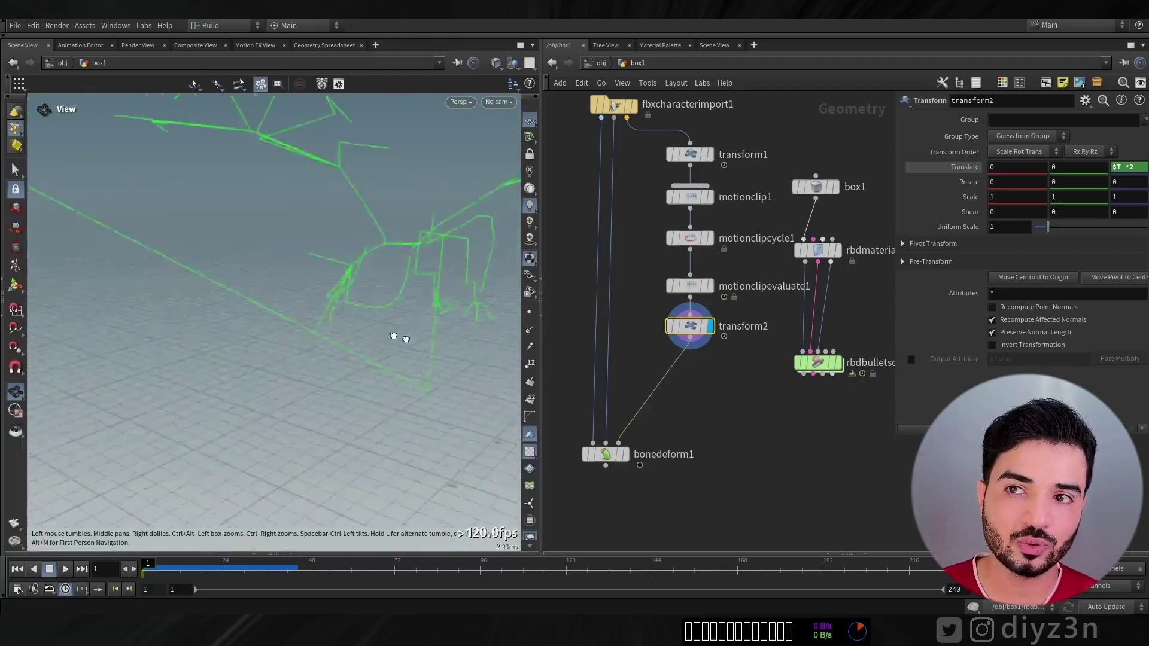
alt+drag(303, 352, 325, 309)
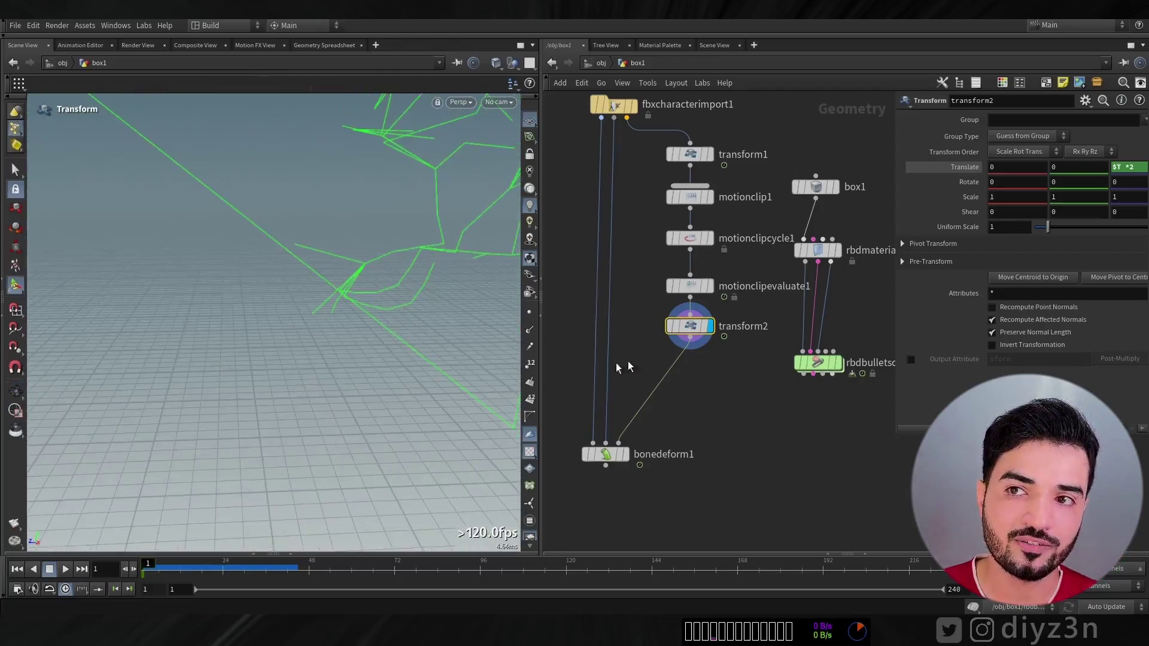
key(Tab)
text(de)
click(820, 22)
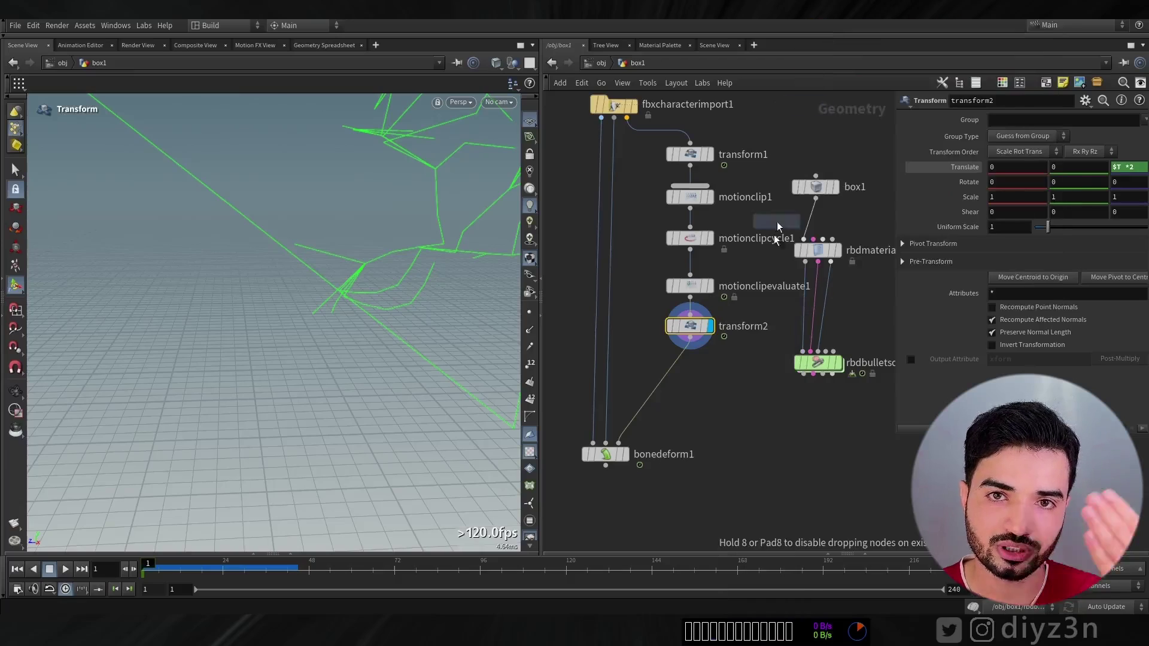
click(711, 386)
click(726, 384)
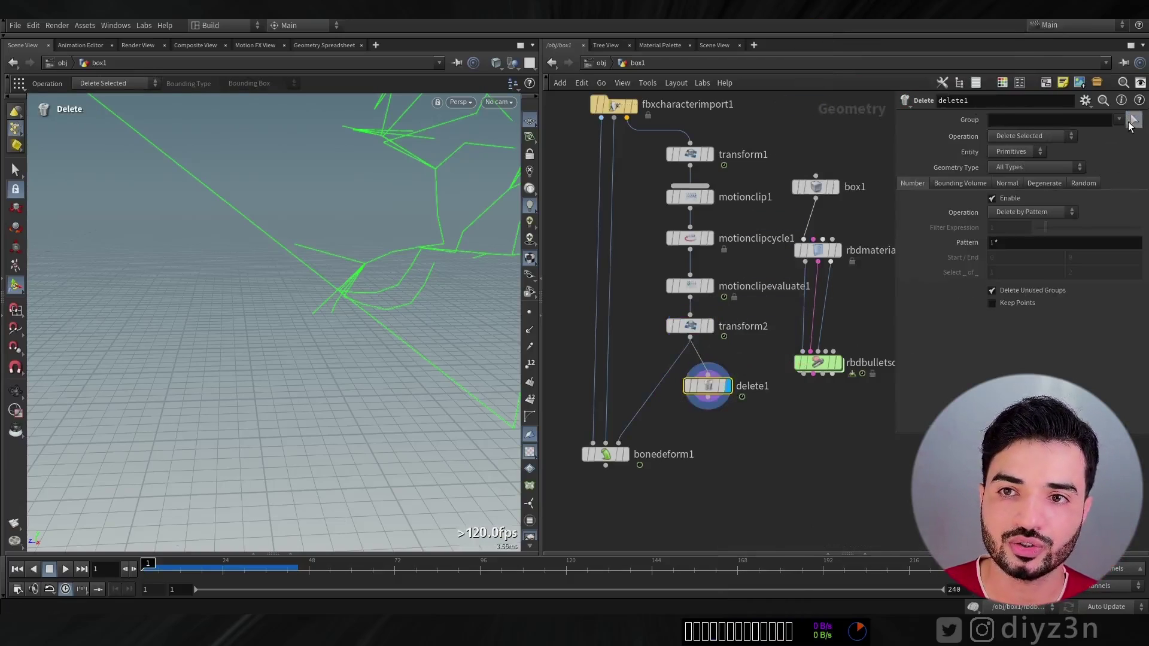
Pick the mouth bone, primitive 14, as the Delete node's group and set the operation to Delete Non-Selected.
click(1133, 121)
key(Return)
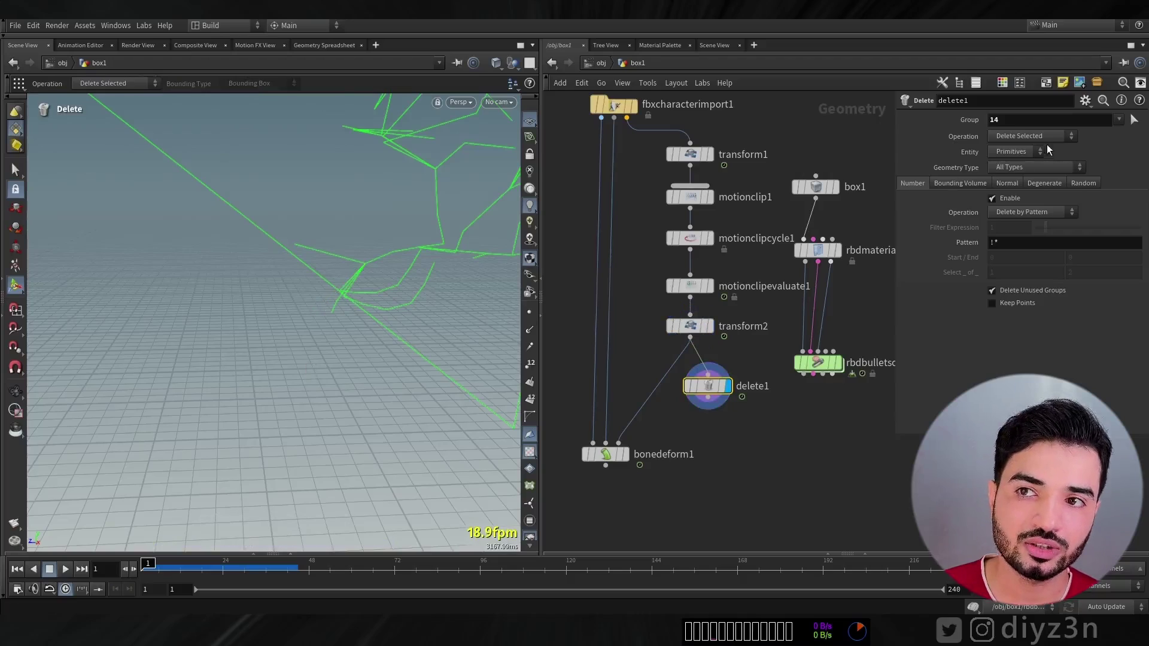
click(1030, 160)
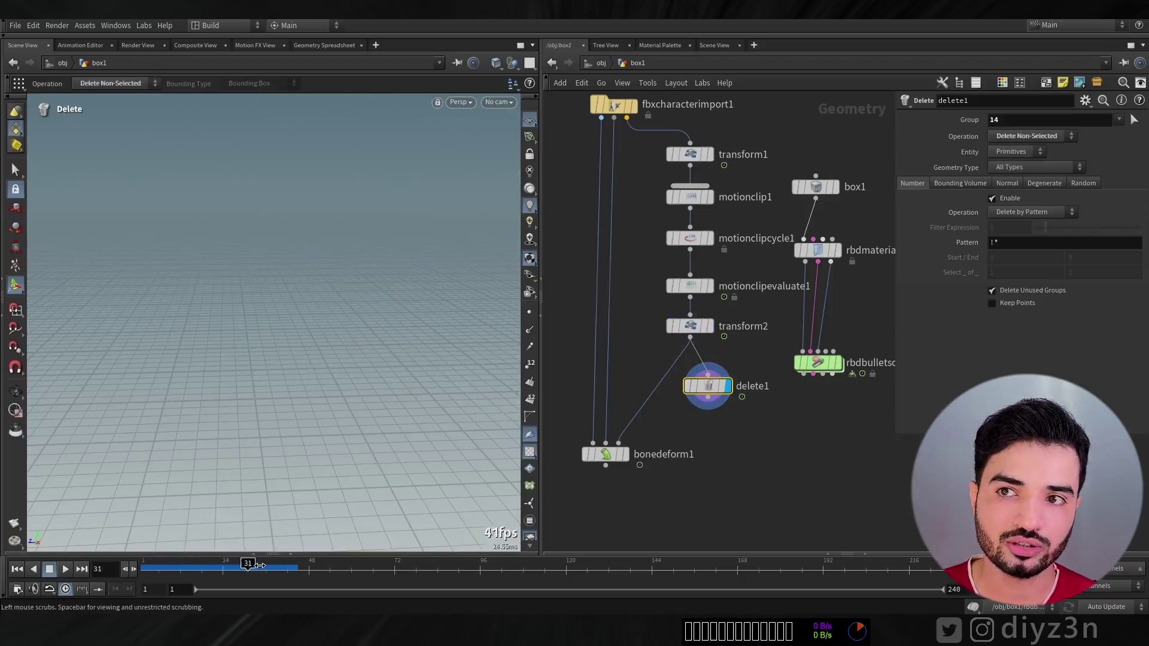
Add a PolyWire node below the Delete node and display it to thicken the isolated bone.
key(Tab)
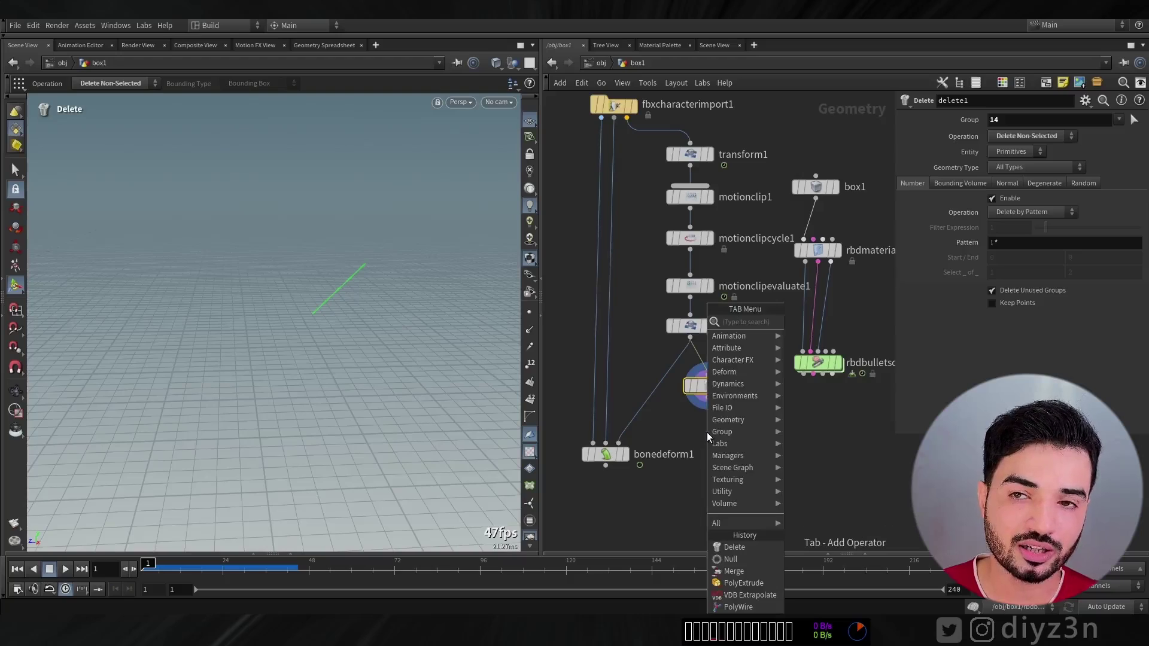
text(wire)
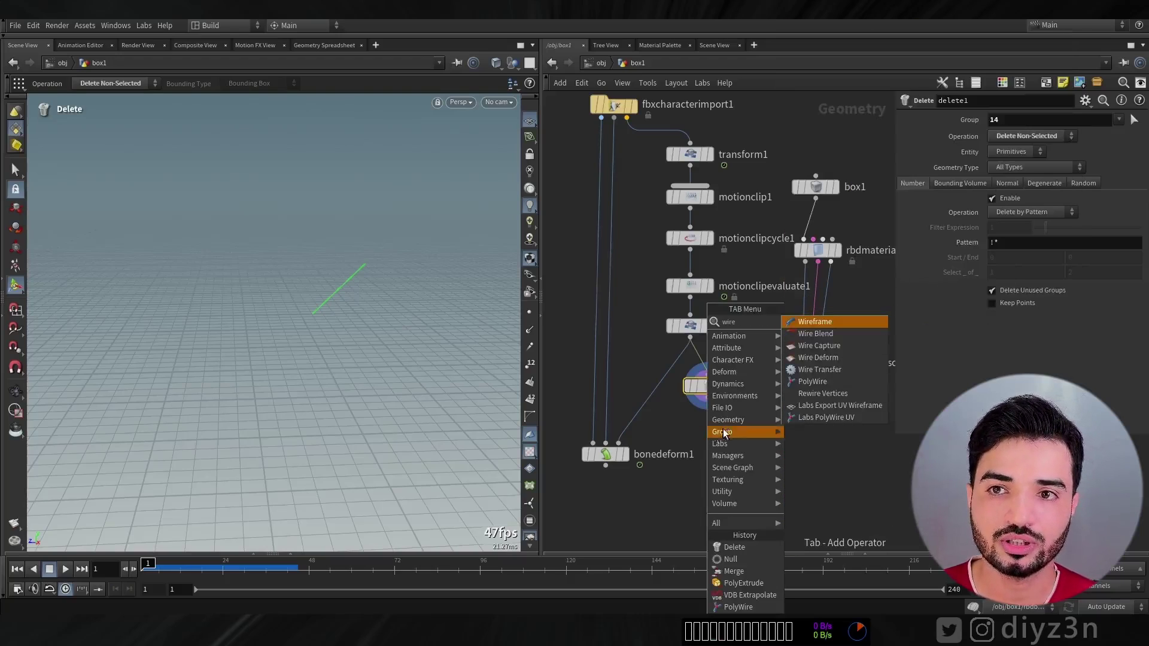
click(813, 382)
click(710, 426)
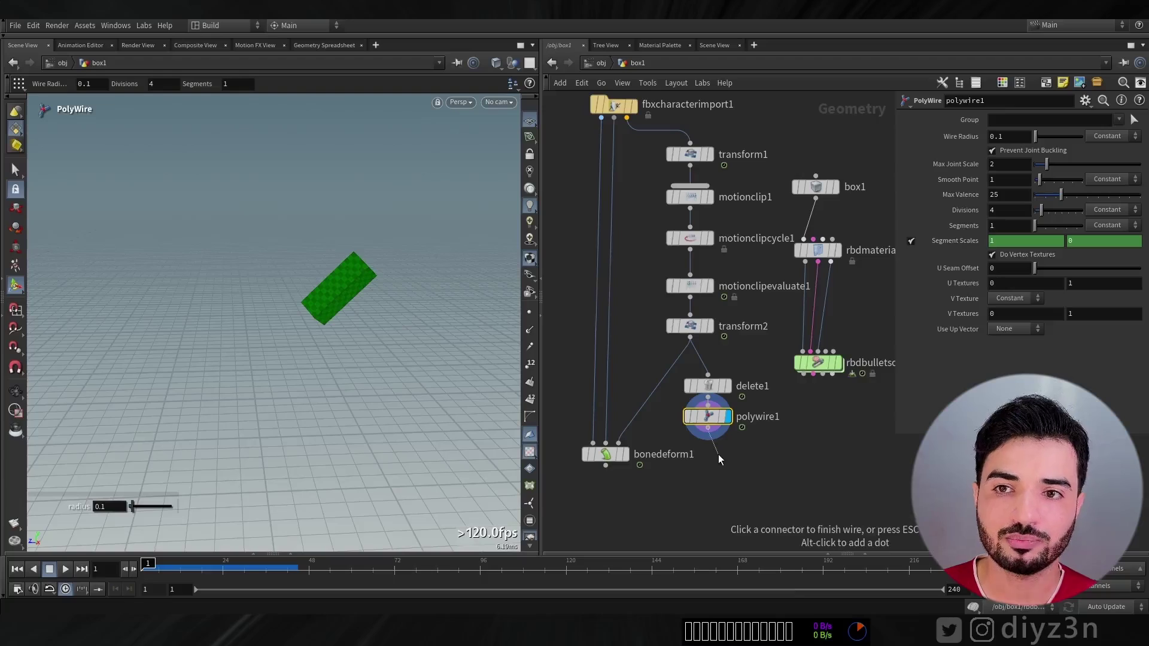
Add a PolyExtrude node connected to the PolyWire output.
key(Tab)
text(pl)
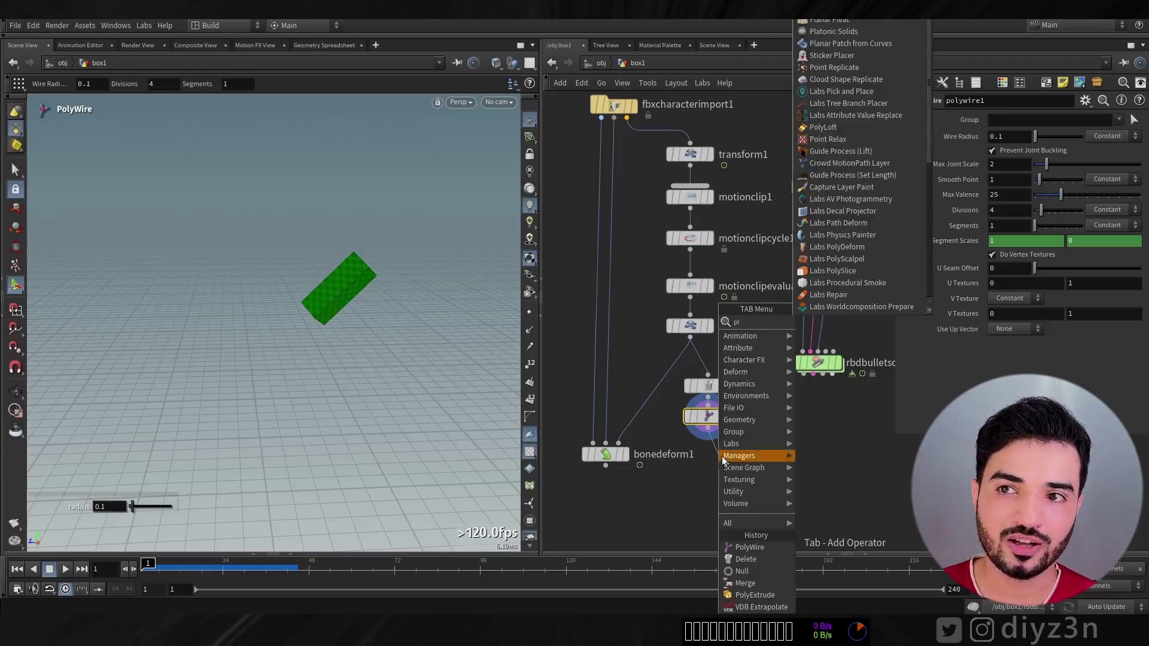
click(710, 465)
key(Tab)
text(ex)
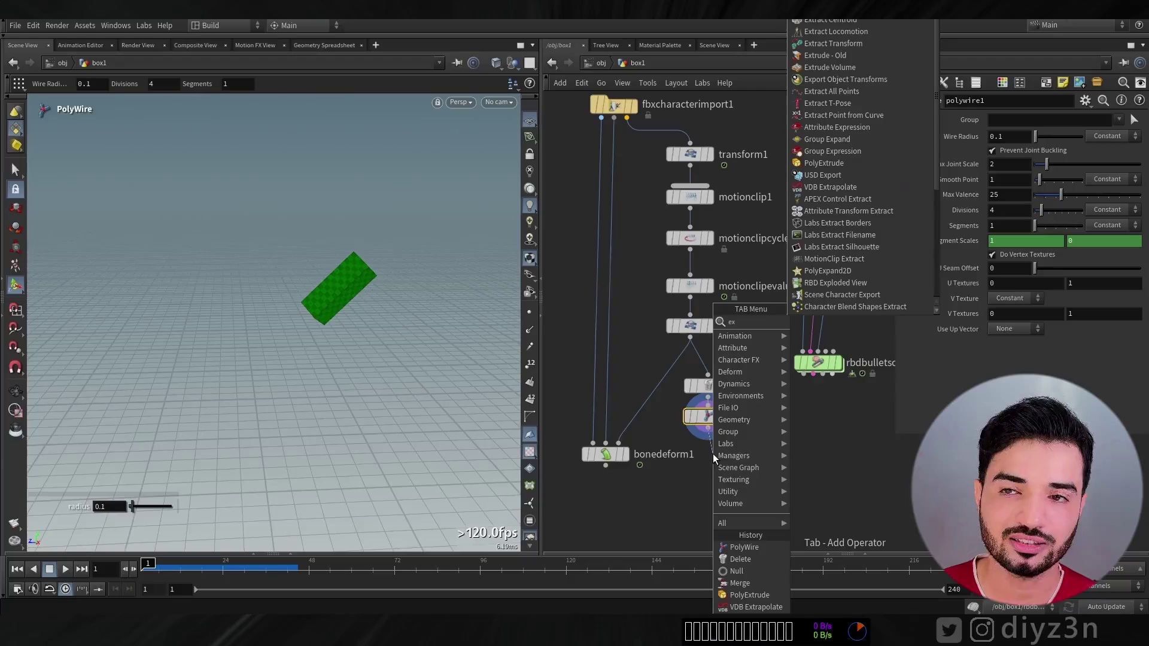
click(837, 162)
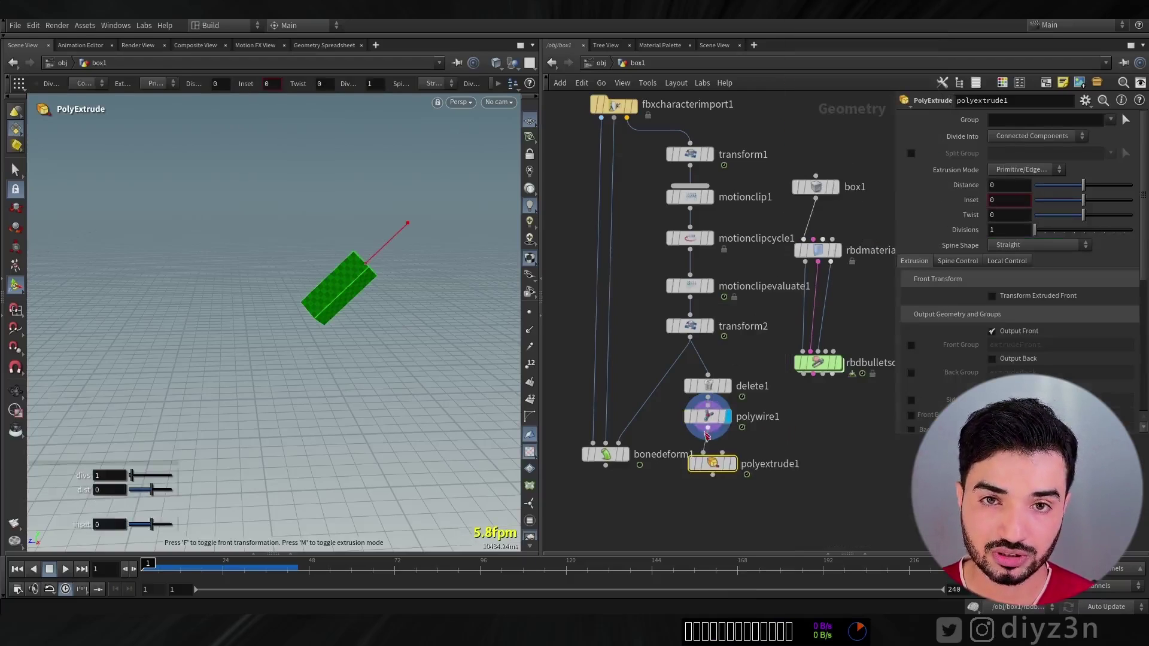
Extrude the wire's end face, primitive 1, by a distance of 4 after trying 5, and compare it with the fractured slab.
click(1127, 120)
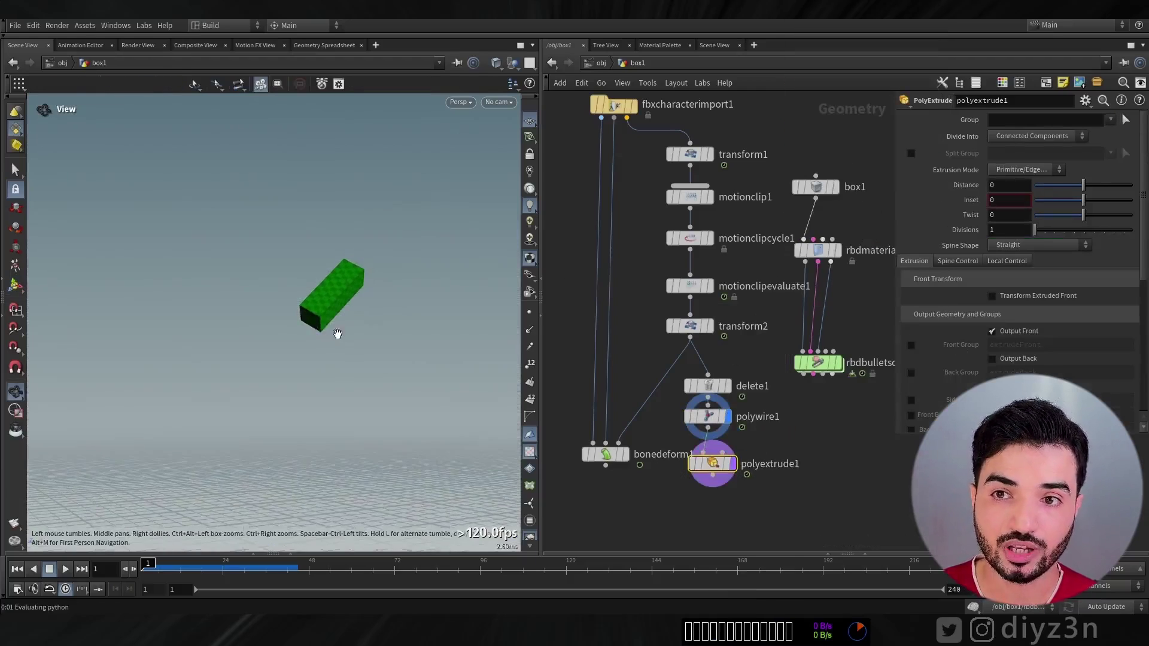
key(Return)
drag(1083, 185, 1138, 187)
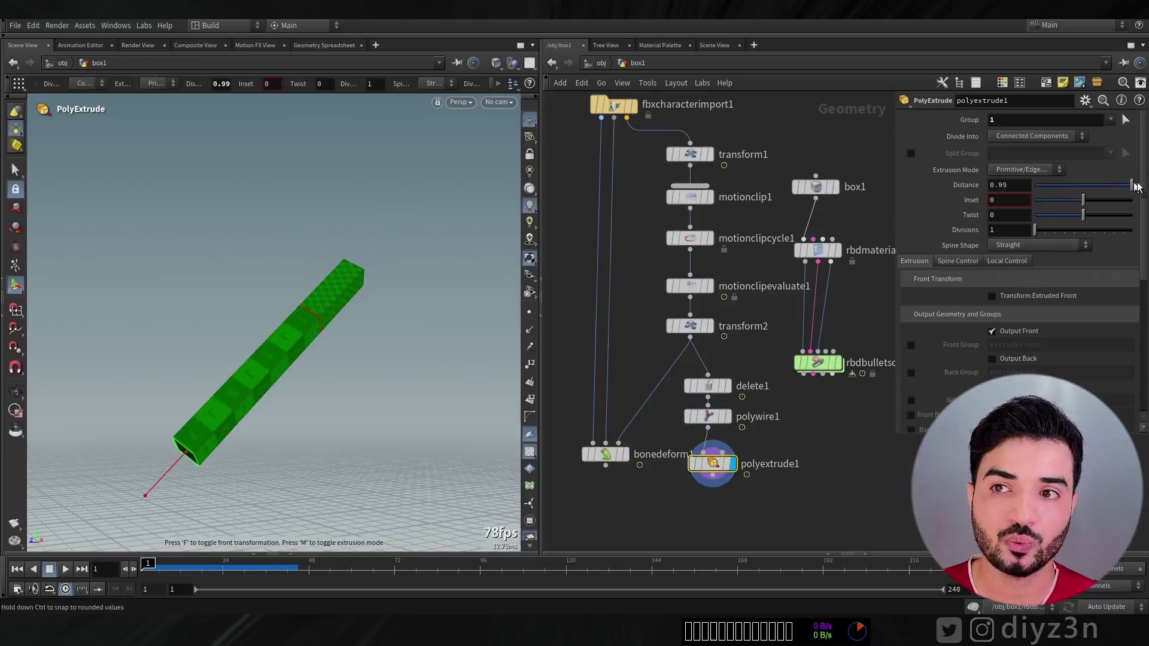
text(5)
key(Return)
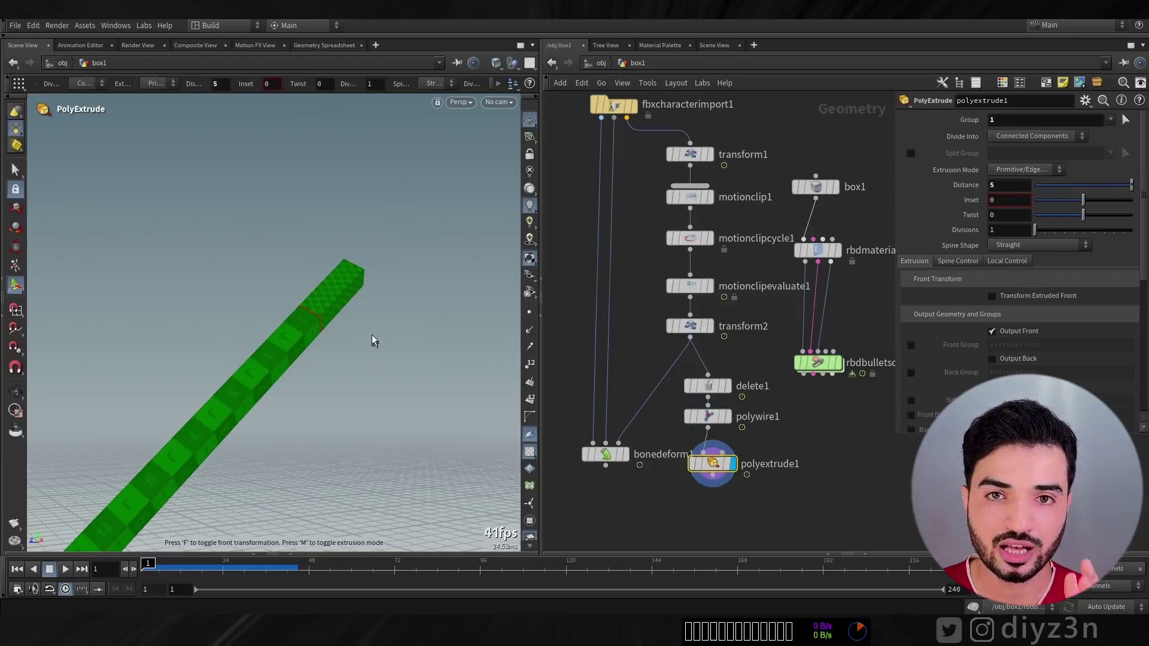
alt+right_drag(371, 341, 177, 333)
alt+drag(178, 333, 160, 419)
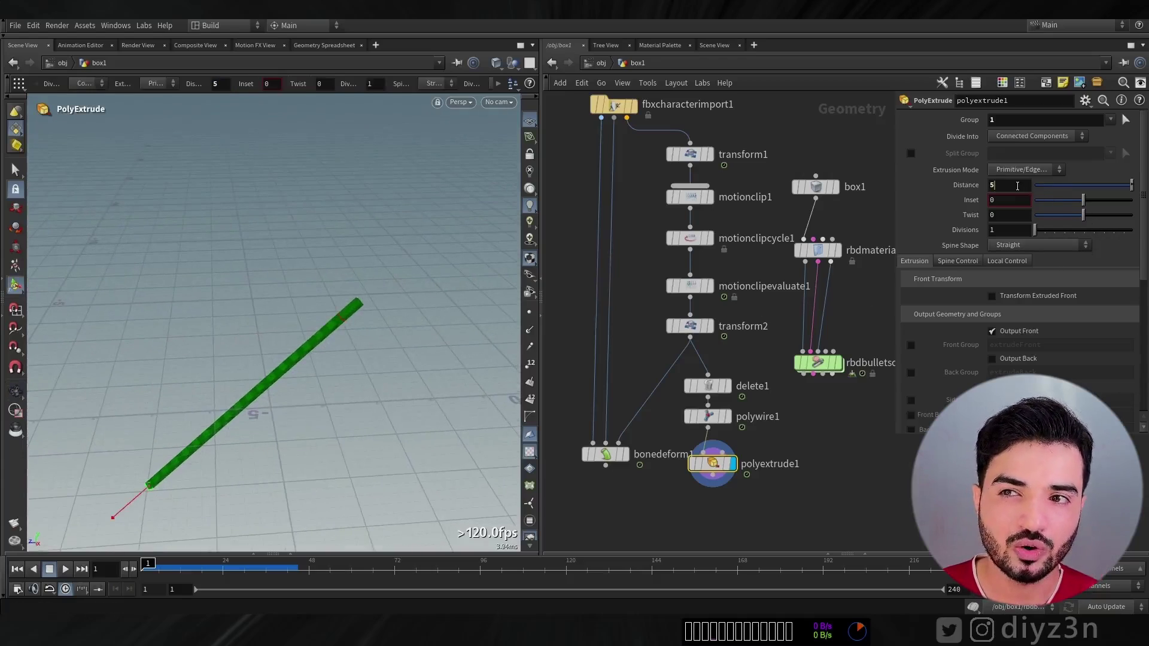
click(842, 365)
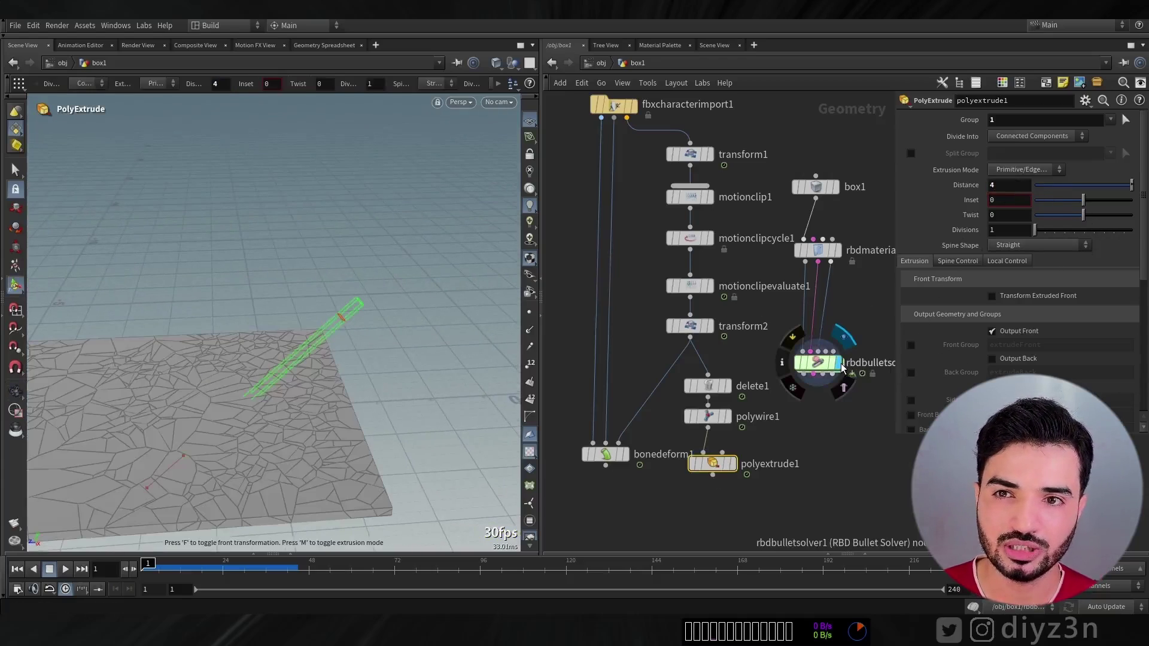
Add a Merge node, connect the Bone Deform and PolyExtrude outputs to it, and display the combined geometry.
middle_drag(837, 371, 775, 235)
key(Tab)
text(mer)
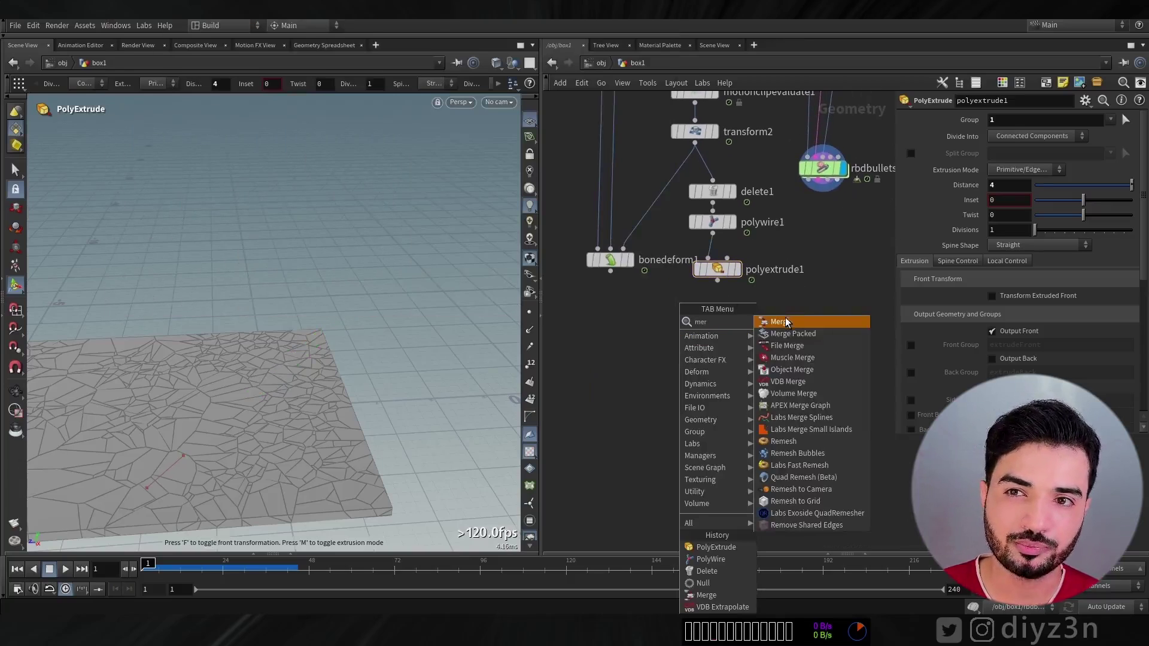
key(Return)
click(653, 375)
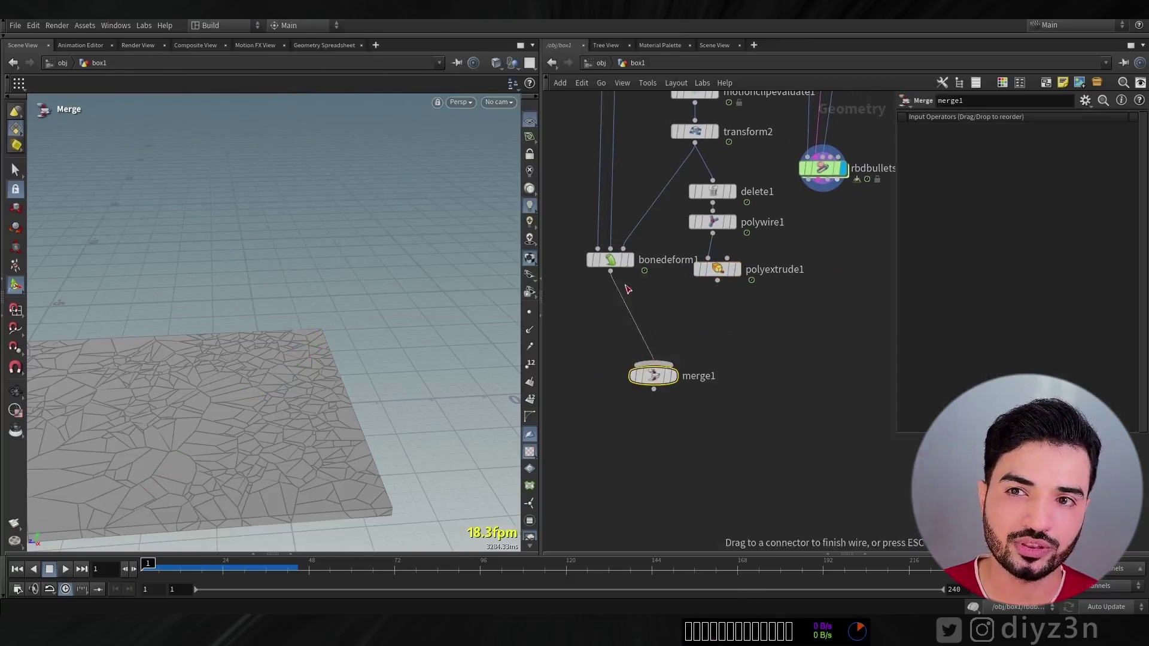
drag(717, 279, 681, 378)
click(673, 377)
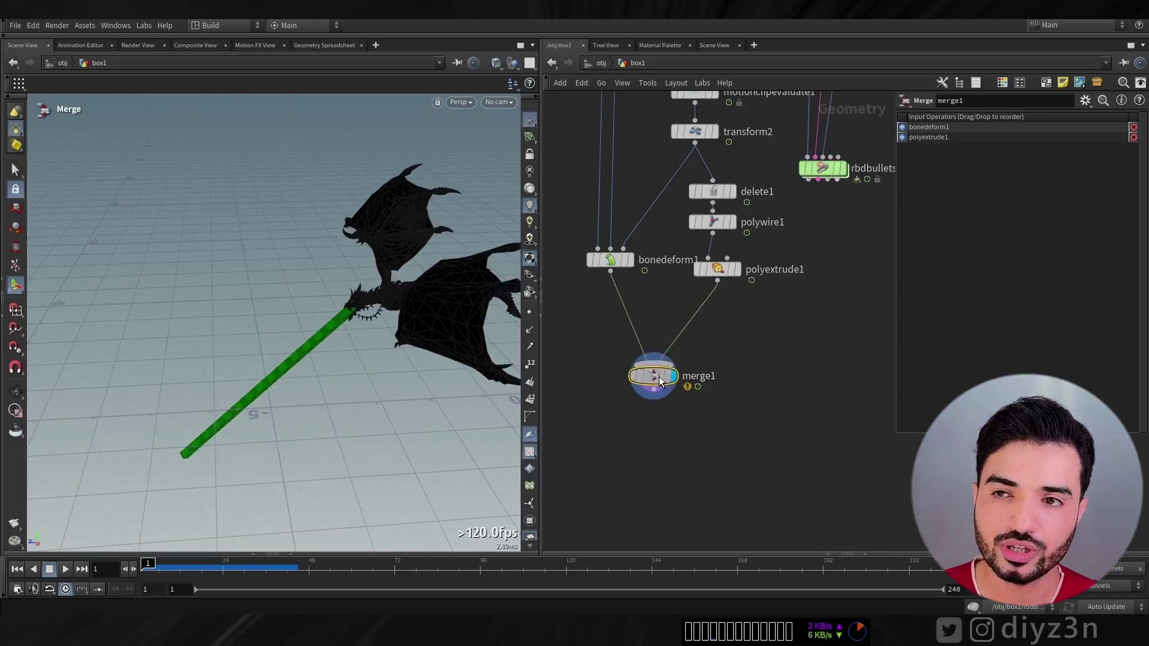
Scrub to frame 28 and back to check how the beam follows the dragon, and display the RBD Bullet Solver.
drag(148, 576, 237, 571)
alt+middle_drag(210, 391, 297, 334)
drag(297, 333, 252, 325)
key(Return)
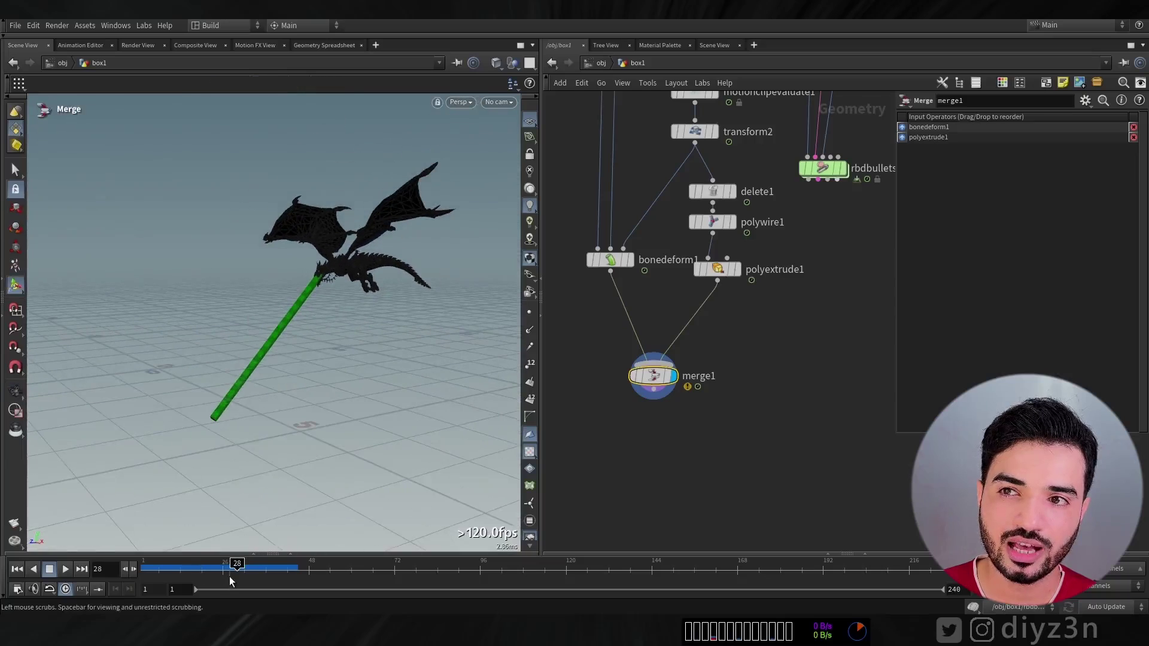
drag(237, 571, 147, 573)
alt+drag(419, 281, 290, 298)
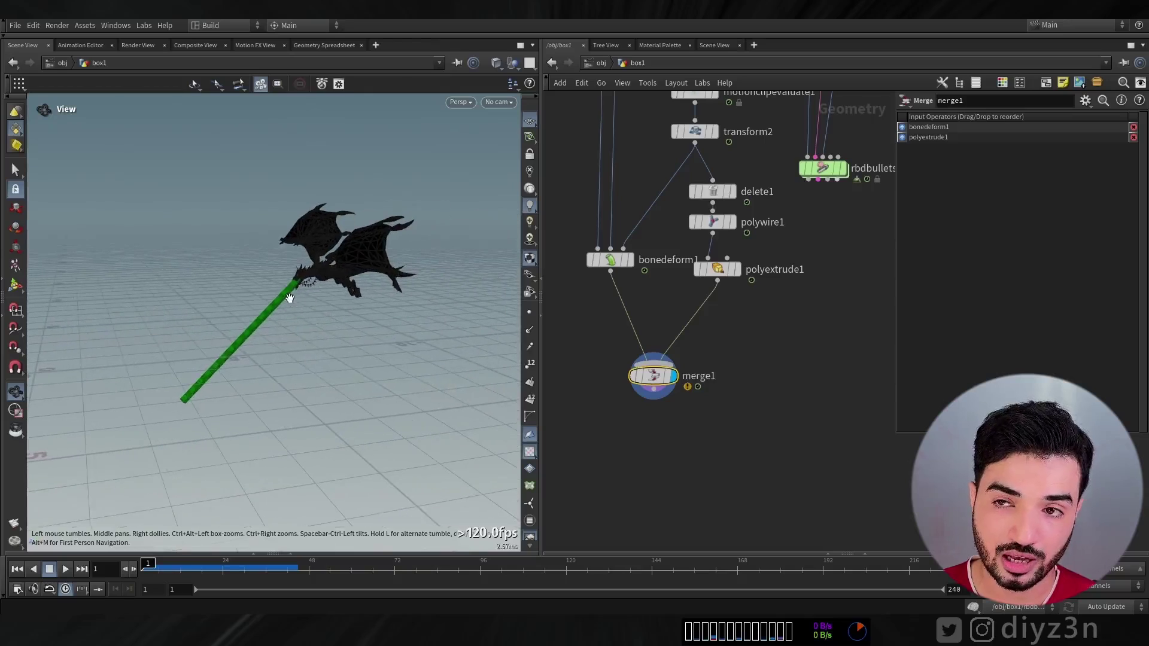
click(841, 169)
key(Return)
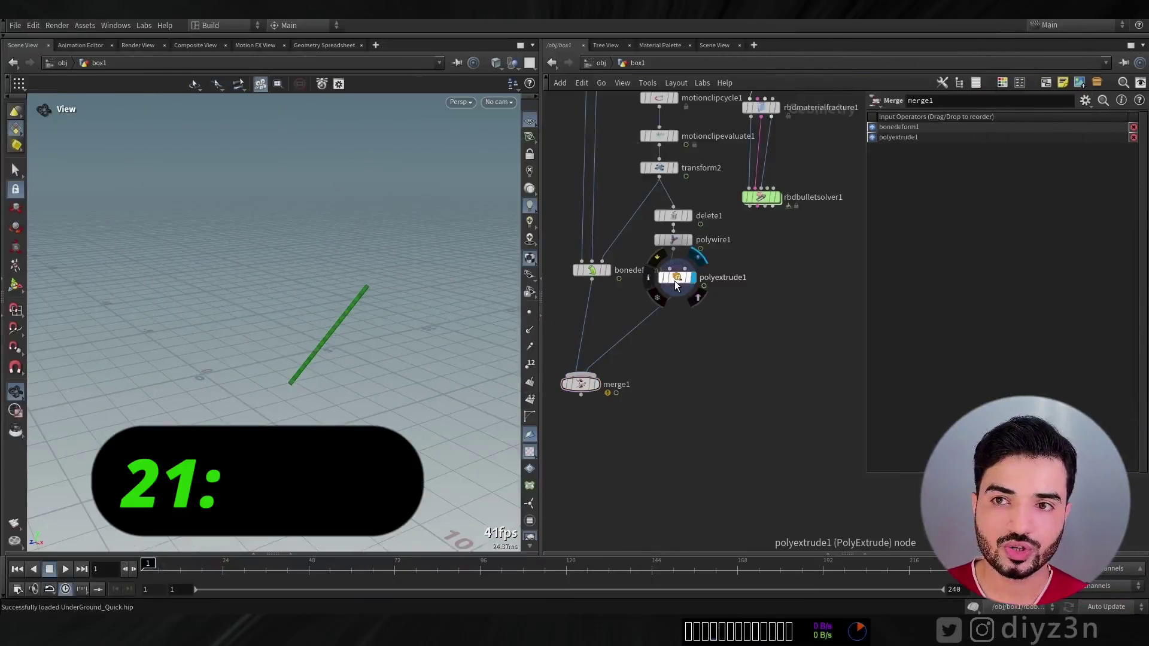
Move the PolyExtrude node slightly lower, display it, scrub through the beam's motion and return to the first frame.
click(677, 286)
drag(685, 280, 684, 298)
click(191, 565)
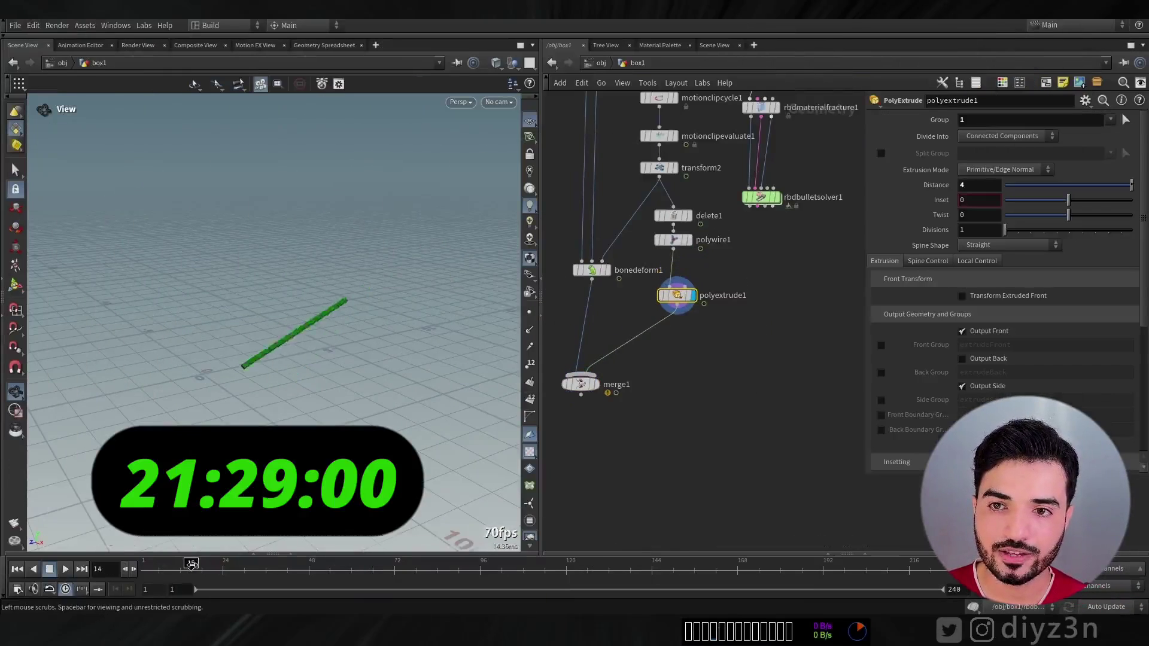
key(ctrl+Up)
Set the PolyWire node's wire radius to 0.54 and increase its divisions to make the beam round.
middle_drag(839, 270, 890, 273)
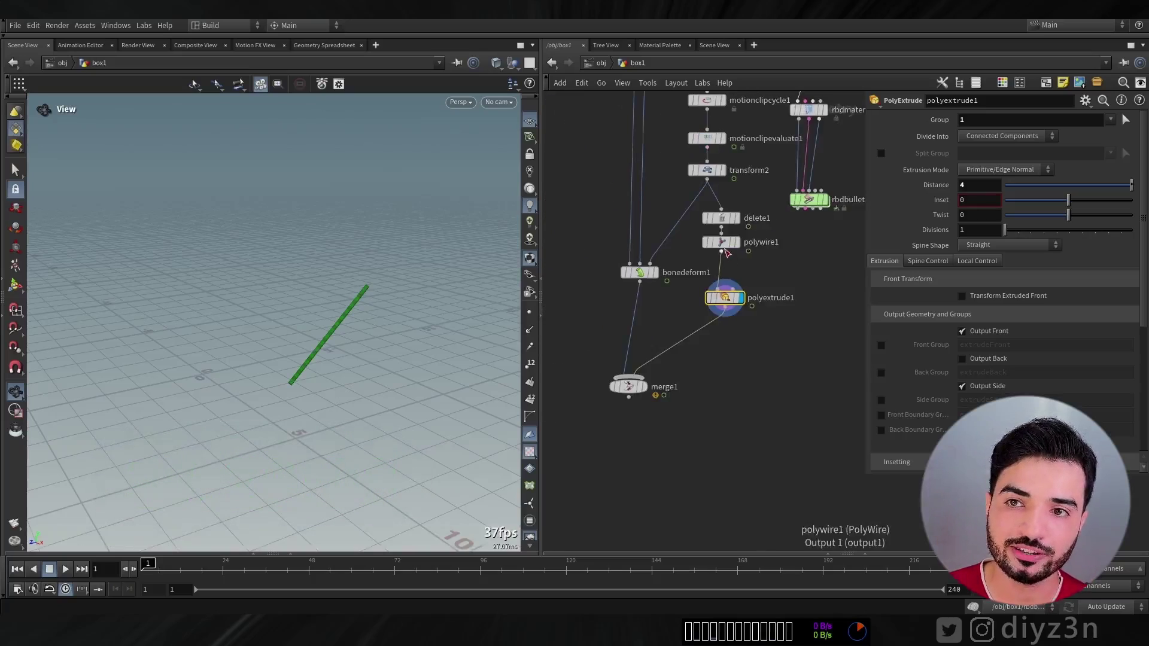
click(723, 251)
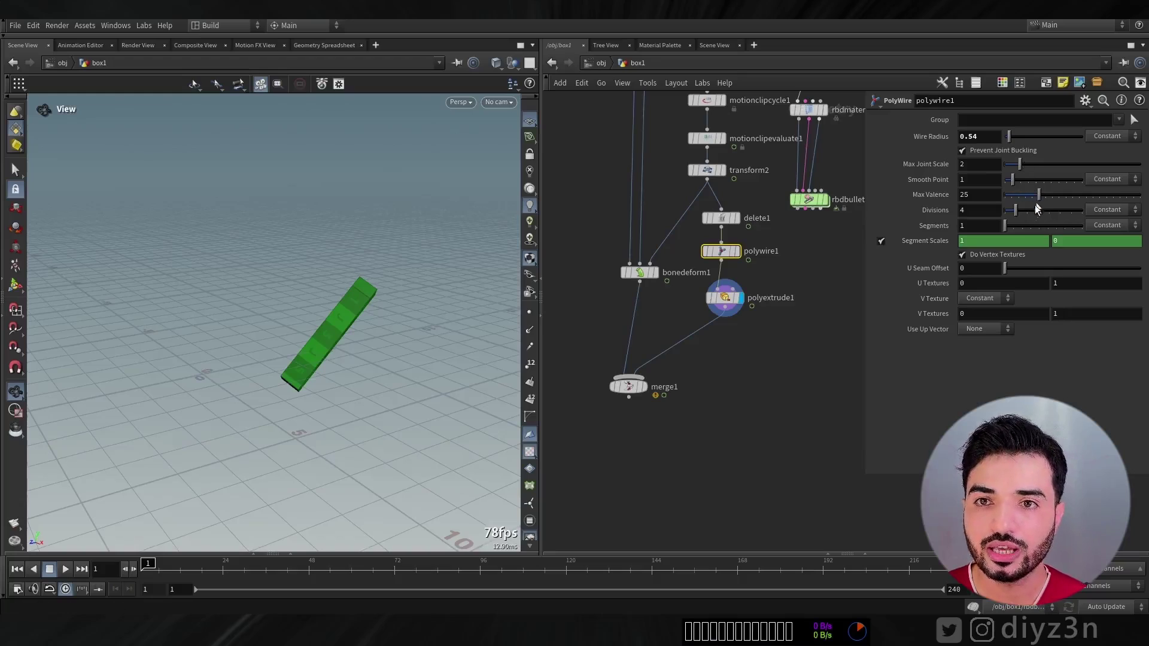
Reposition the box, material fracture and solver nodes beside the beam branch, with the RBD Bullet Solver well below the fracture.
middle_drag(787, 264, 734, 343)
drag(799, 327, 721, 108)
drag(724, 112, 747, 199)
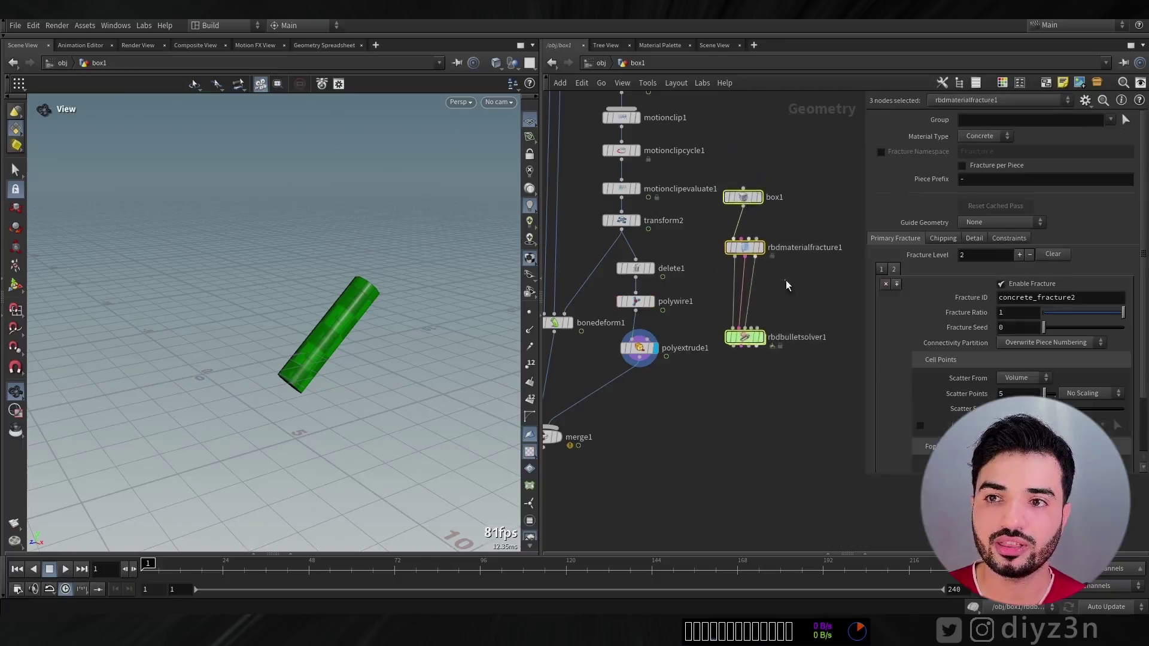
click(788, 285)
middle_drag(777, 326, 748, 189)
drag(719, 204, 719, 273)
middle_drag(626, 289, 653, 295)
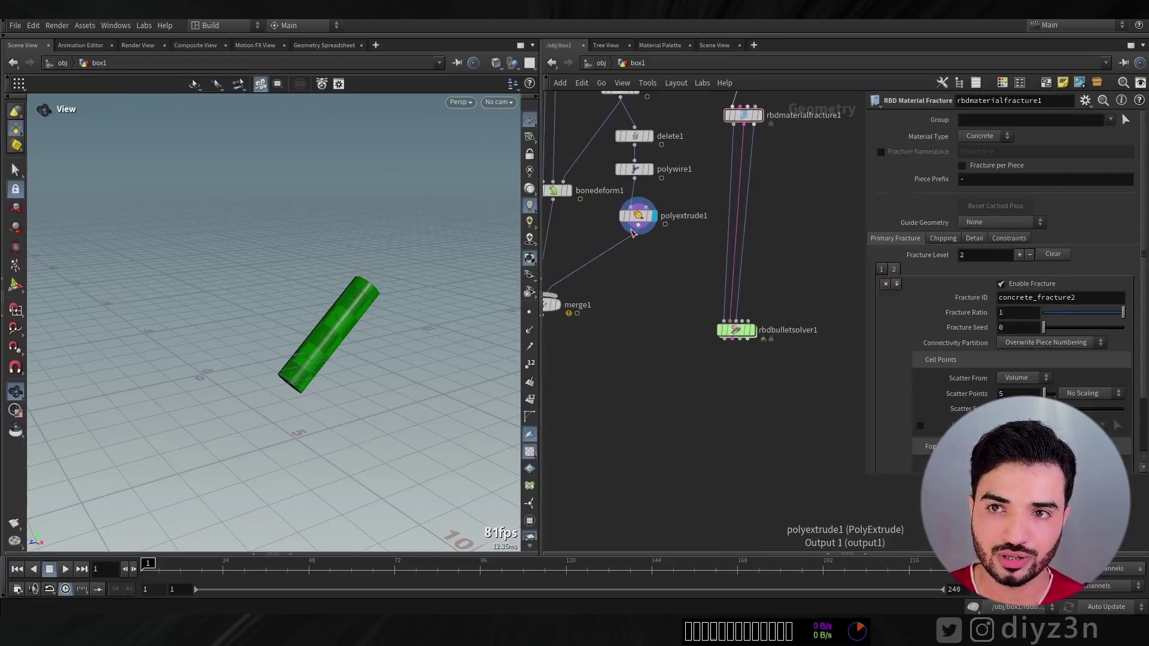
Add a Null named DMouth after the PolyExtrude node as the beam's output.
click(636, 266)
text(null)
key(Return)
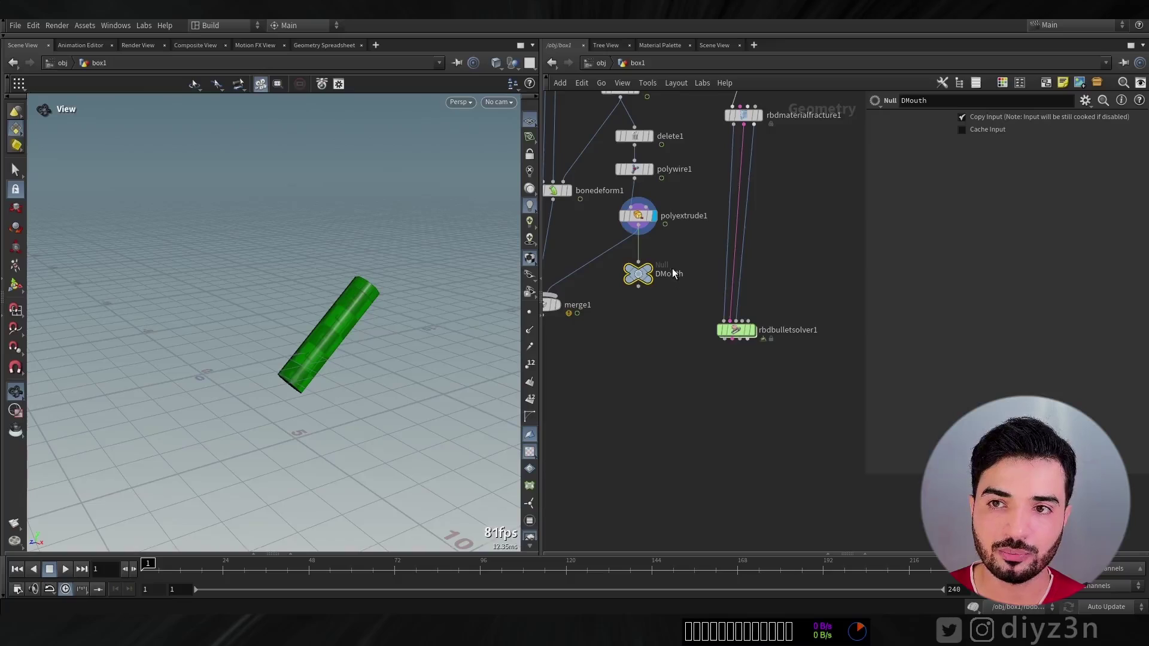
Insert a Group Create node between the material fracture's constraint output and the RBD Bullet Solver's constraint input.
middle_drag(811, 318, 775, 338)
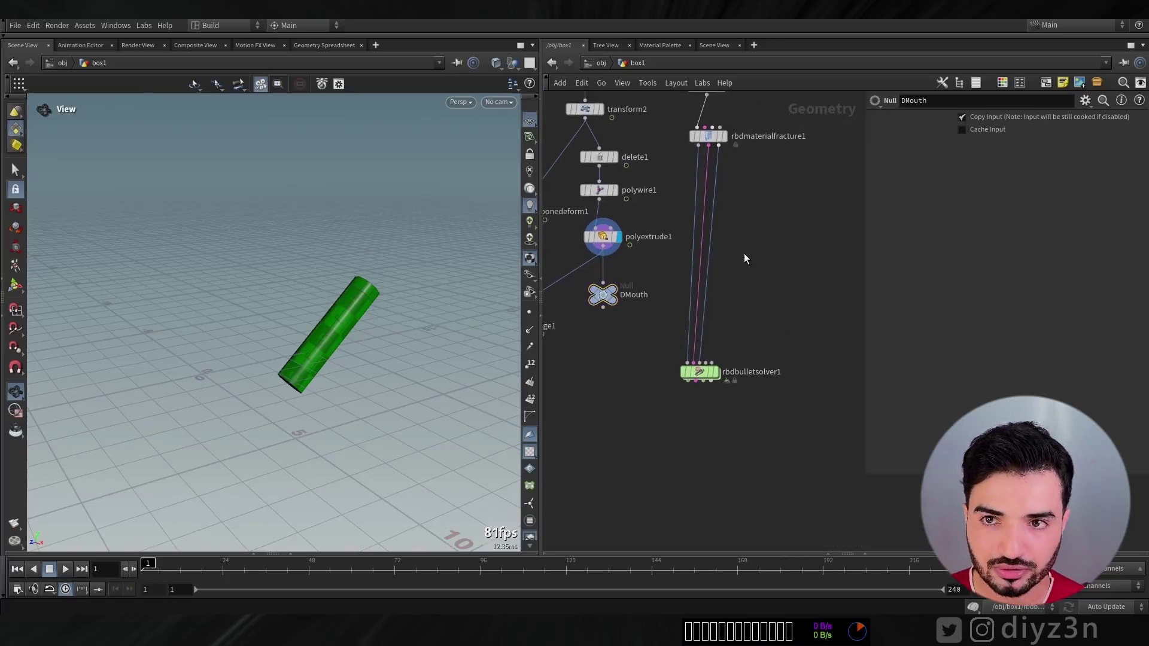
key(Tab)
text(gro)
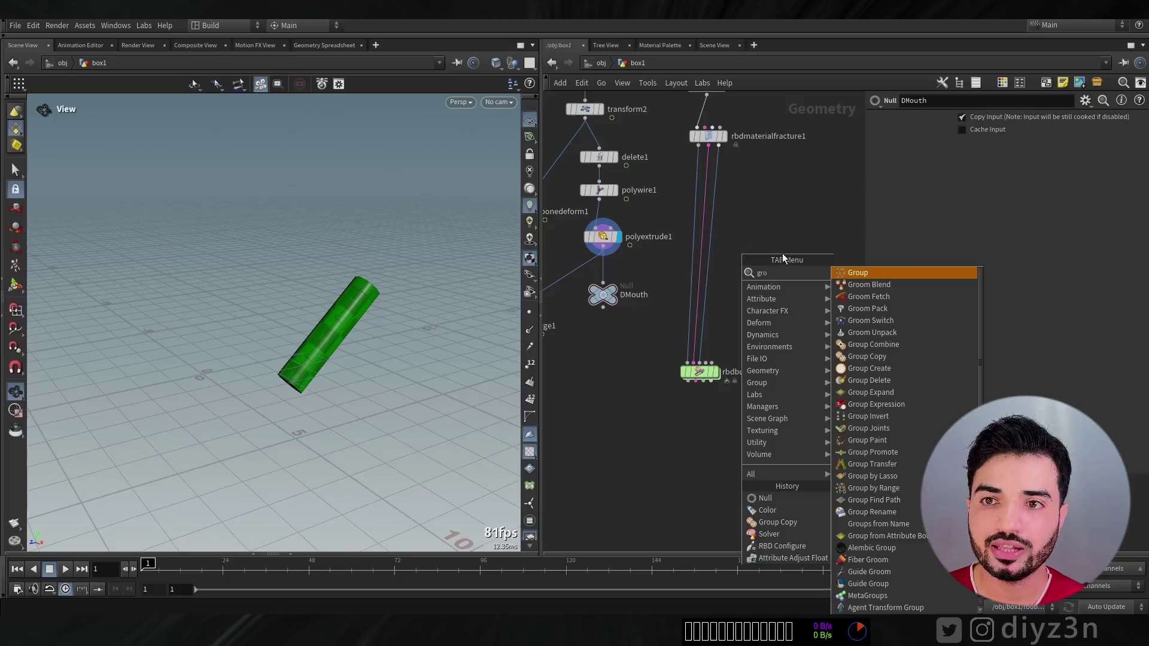
key(Return)
click(752, 244)
drag(709, 145, 743, 234)
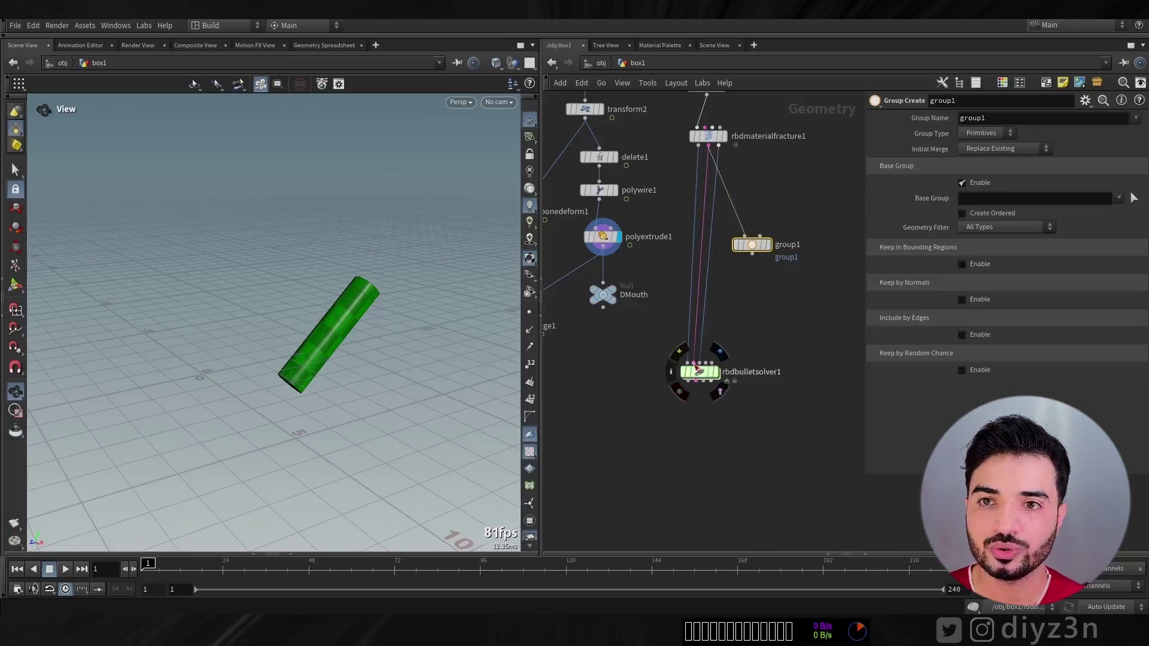
drag(694, 363, 753, 271)
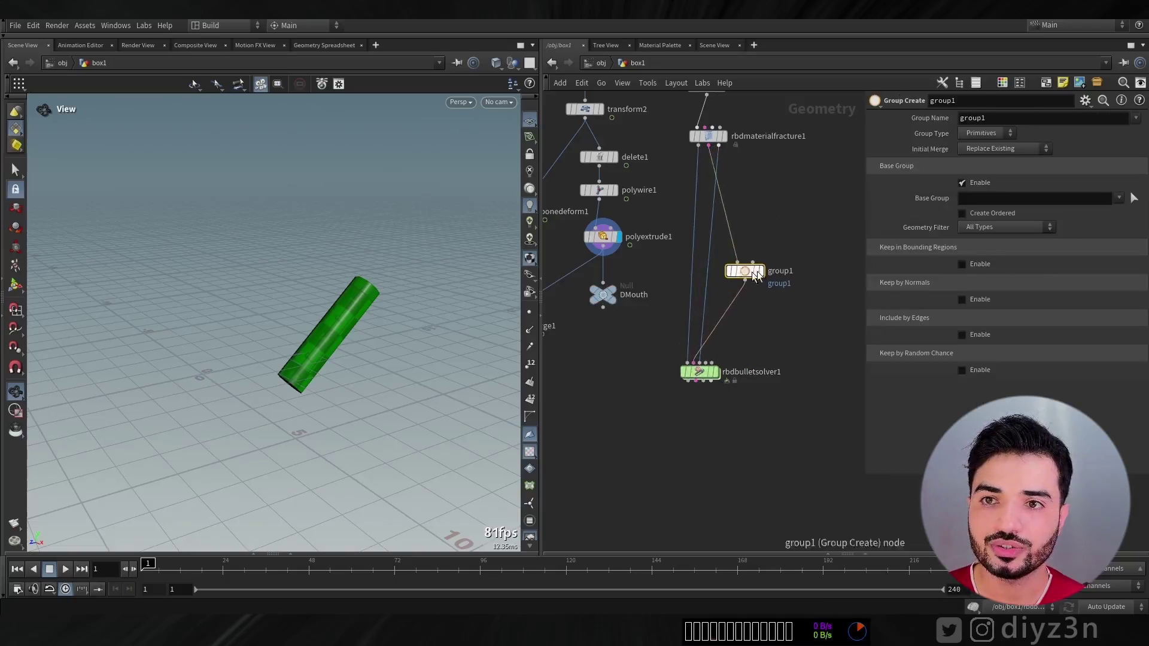
Display the group node, disable its base group, and group points within a bounding object supplied by the DMouth null.
click(962, 184)
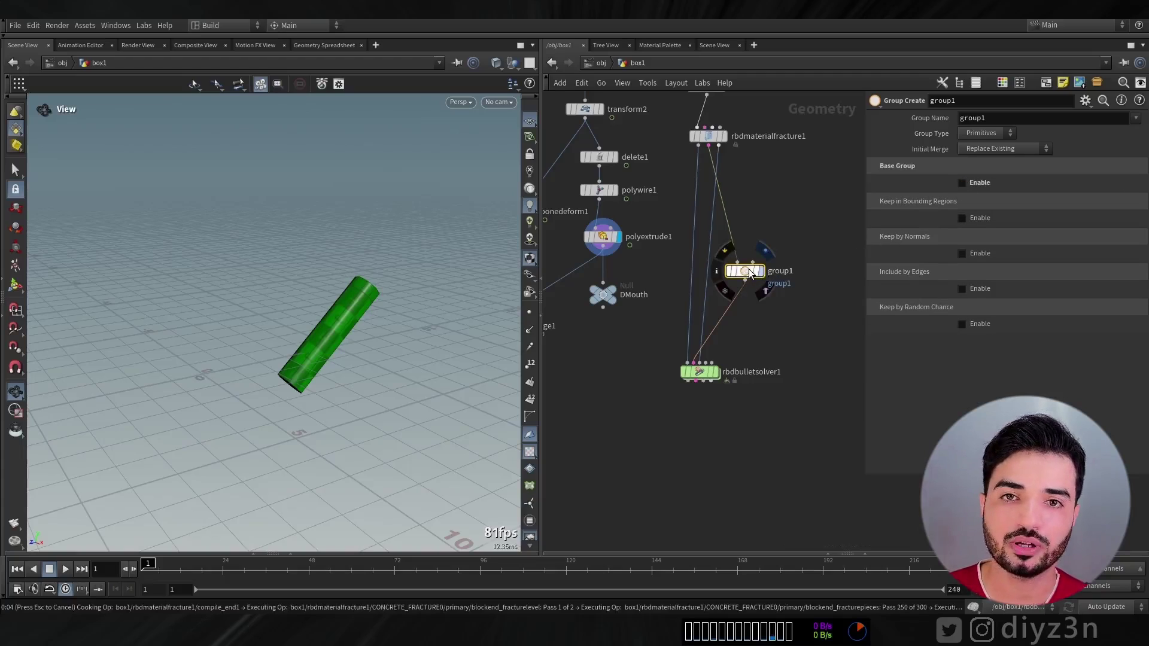
key(r)
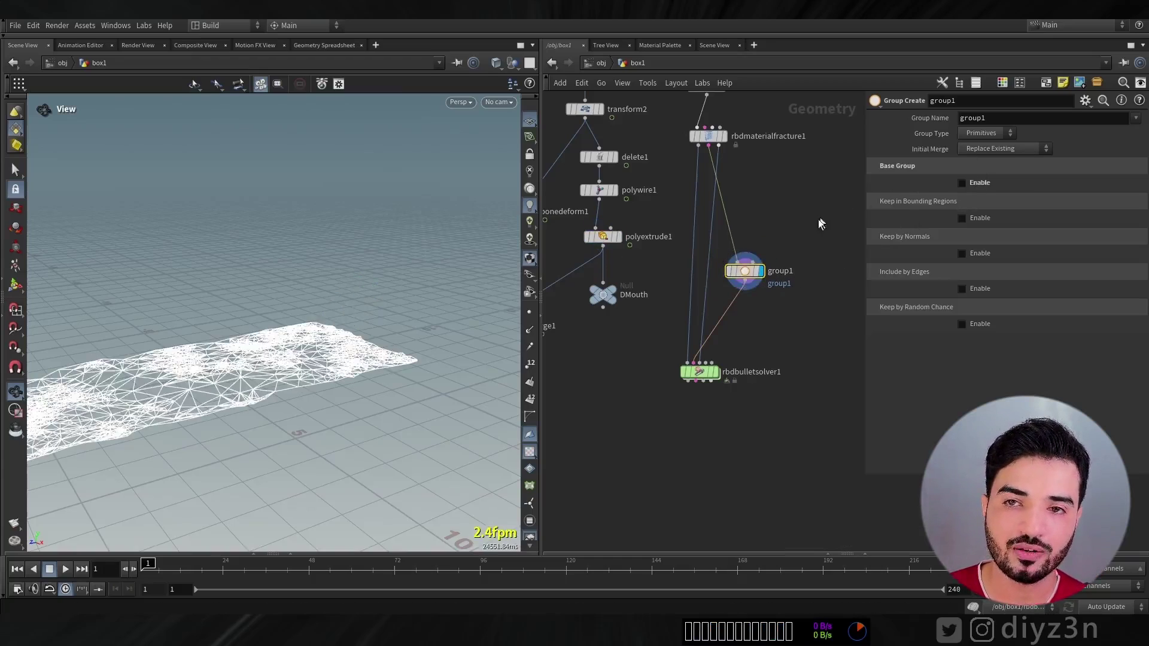
click(972, 221)
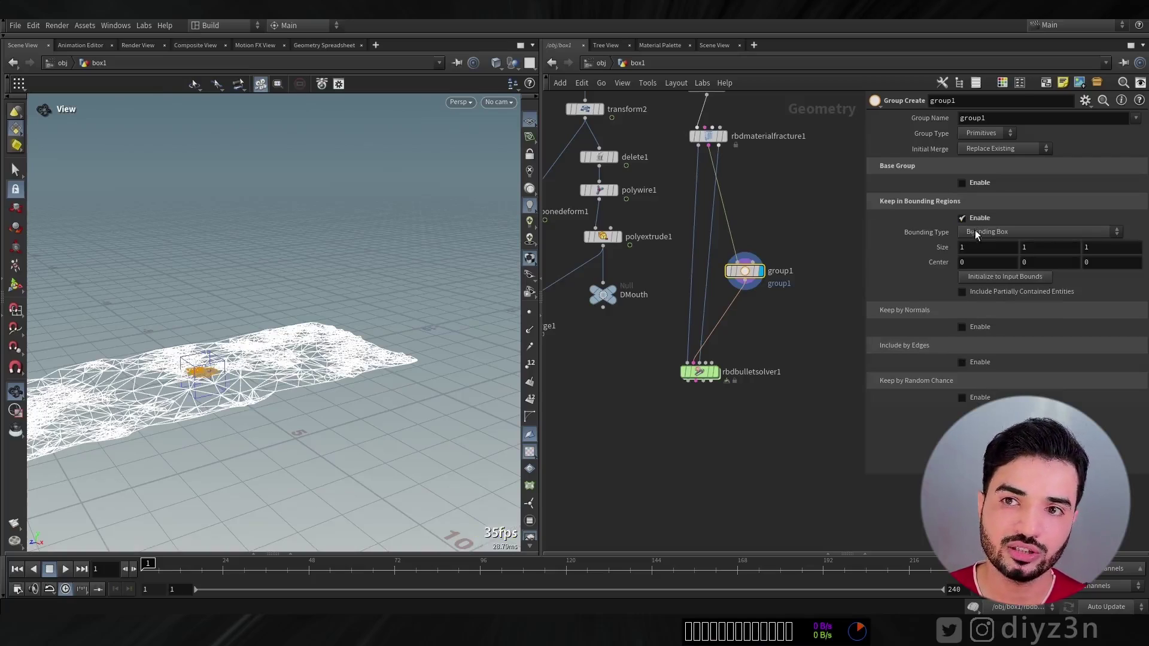
click(983, 234)
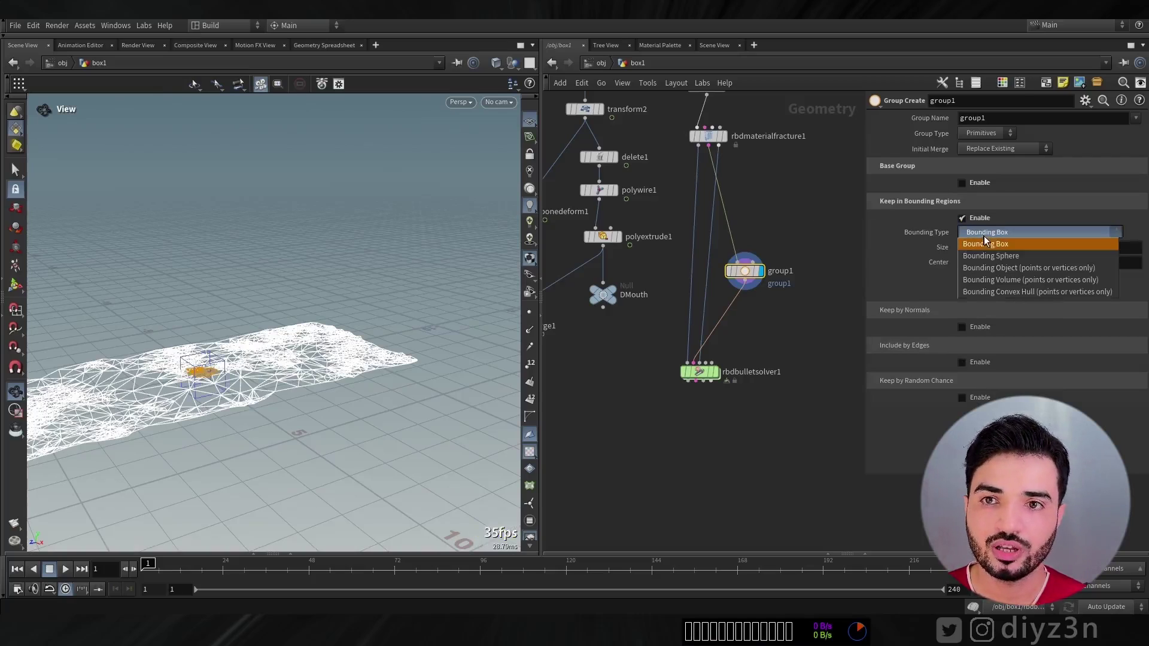
click(1053, 269)
click(984, 134)
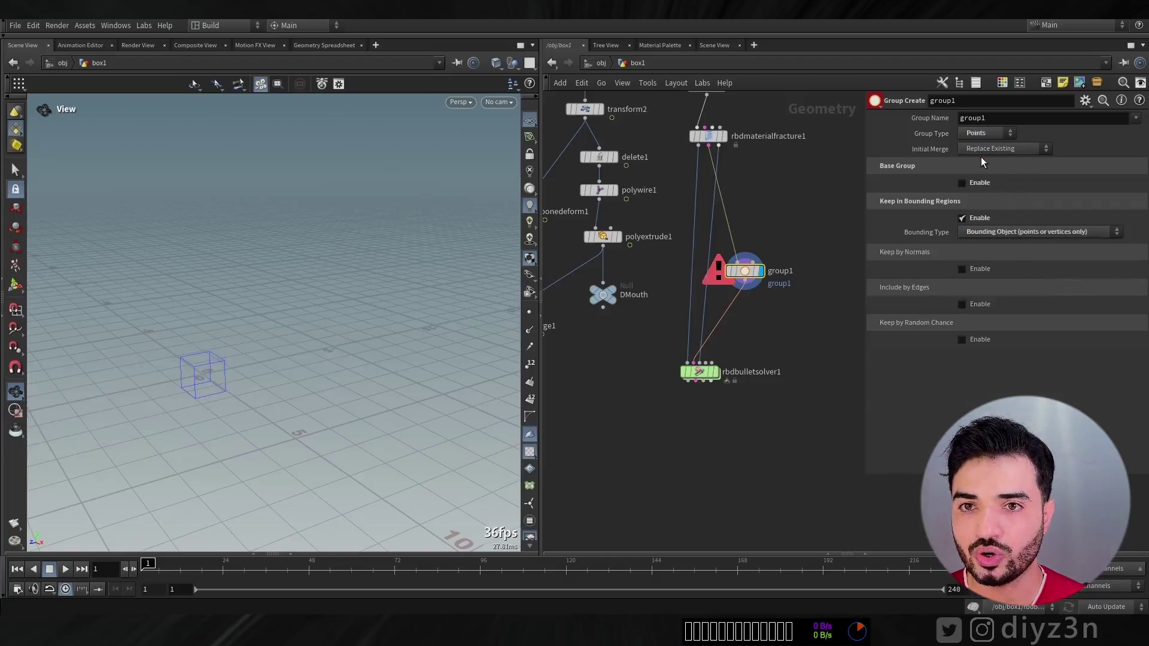
drag(603, 308, 745, 271)
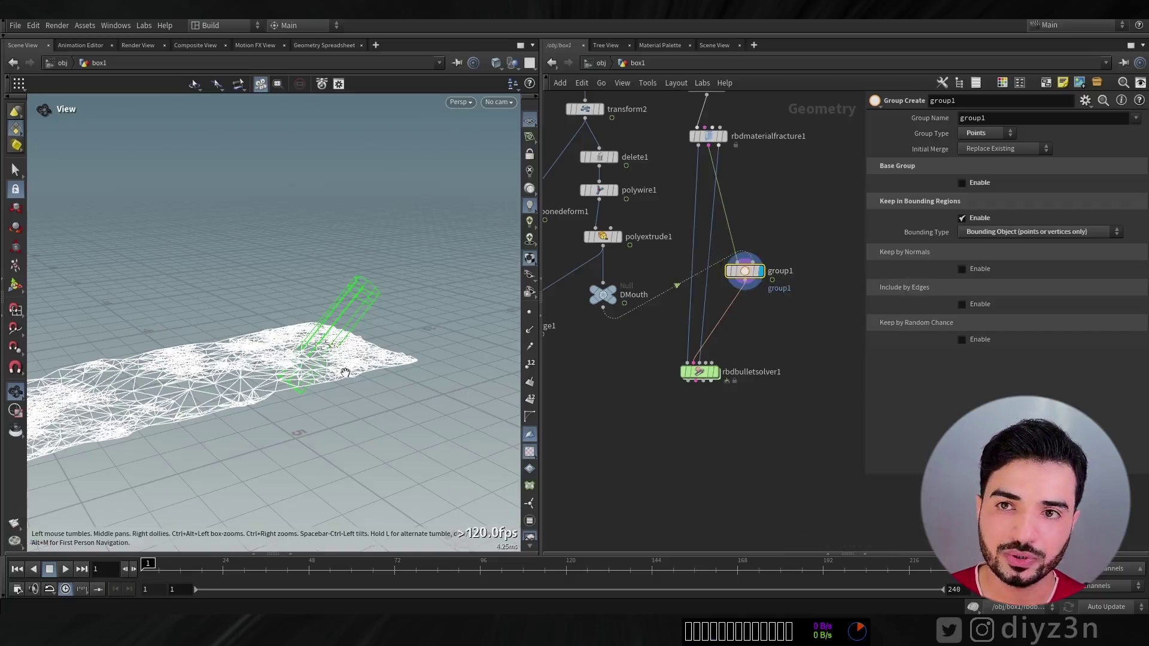
Branch a Color node off the group node and set its colour to red.
drag(345, 370, 312, 413)
mouse_move(149, 566)
mouse_down()
mouse_move(162, 566)
mouse_move(141, 567)
mouse_up()
click(745, 280)
key(Tab)
text(colo)
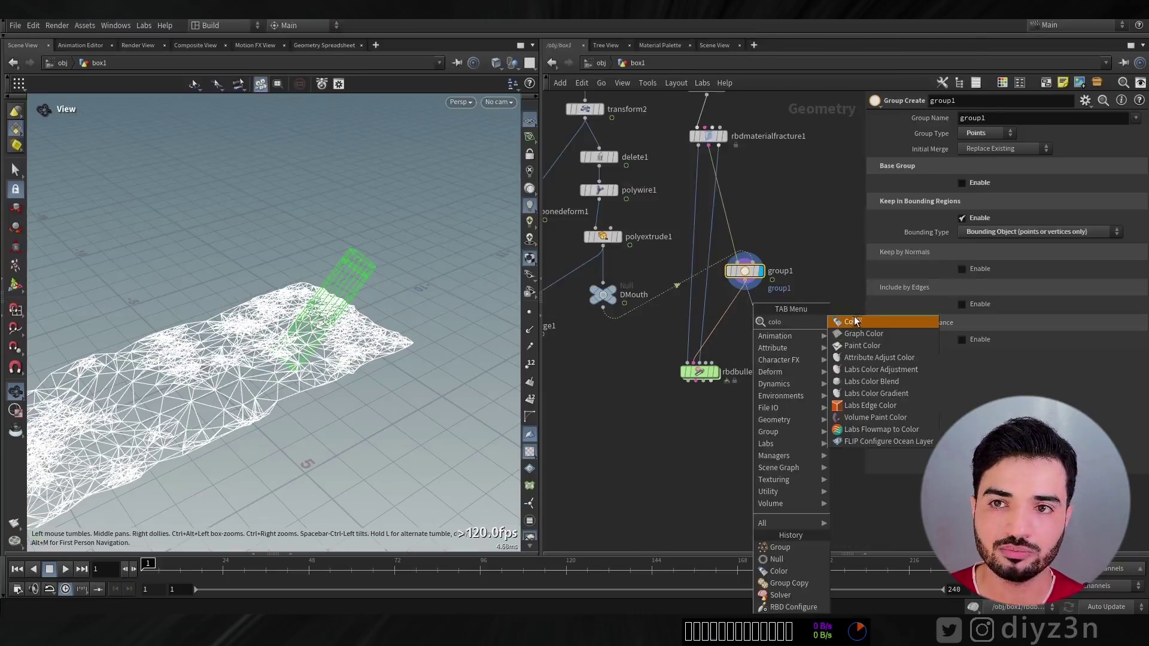
click(854, 322)
click(973, 198)
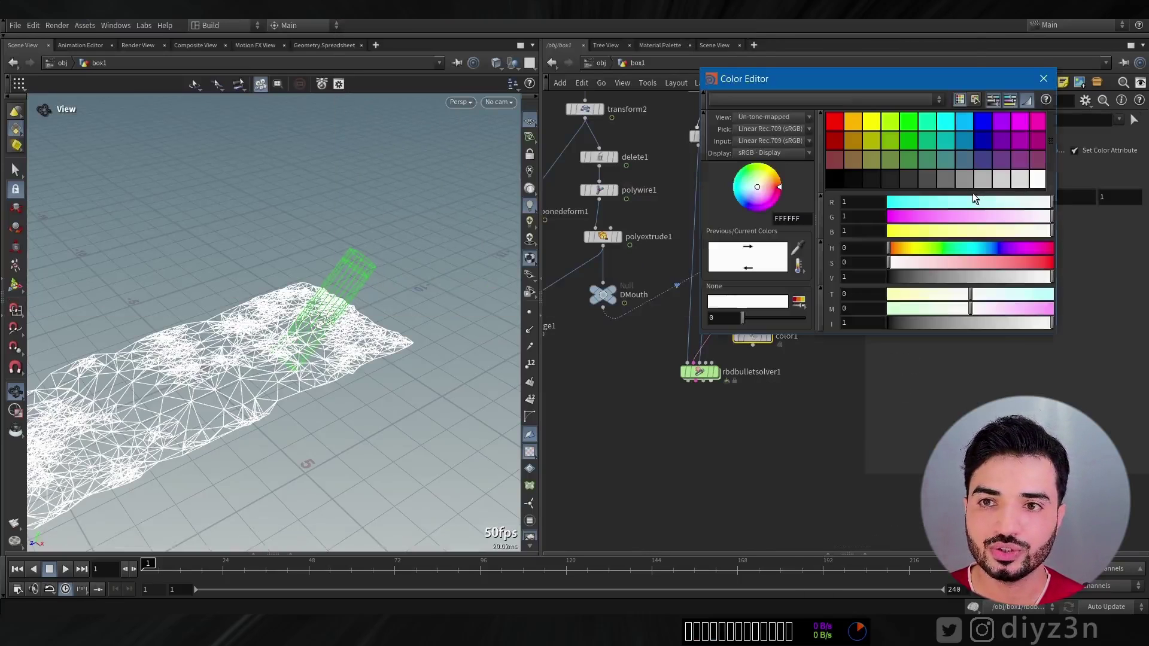
click(836, 122)
click(1044, 79)
Limit the Color node to group1 and display it to check which constraint points the beam selects.
click(1119, 120)
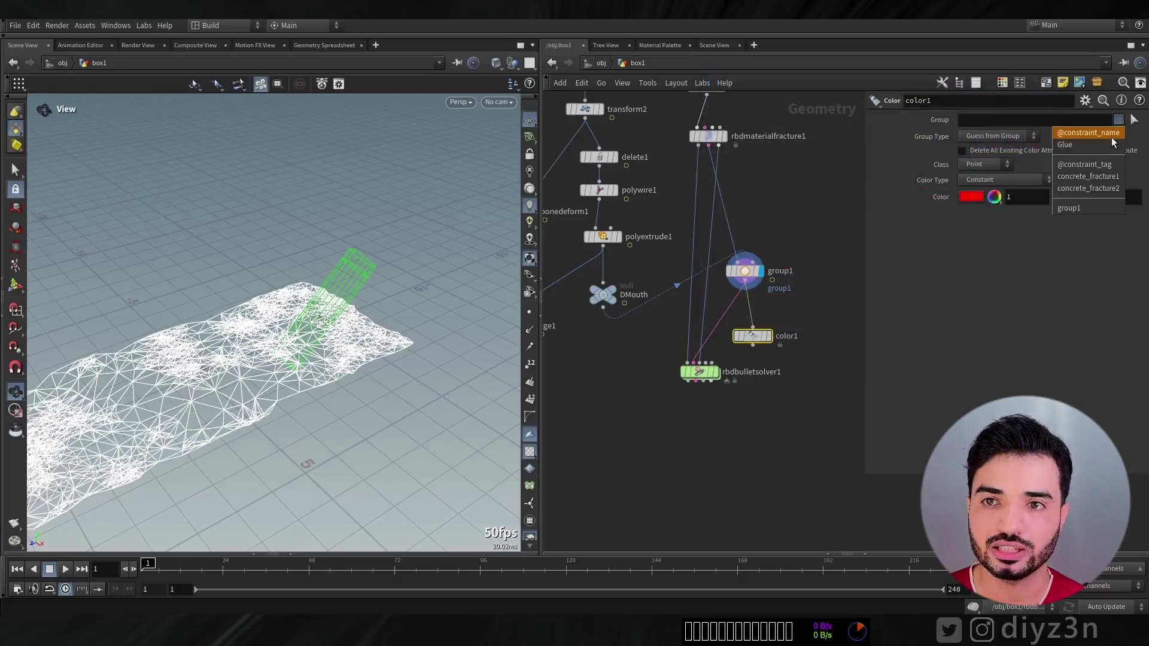
click(1079, 208)
click(769, 335)
drag(753, 336, 775, 322)
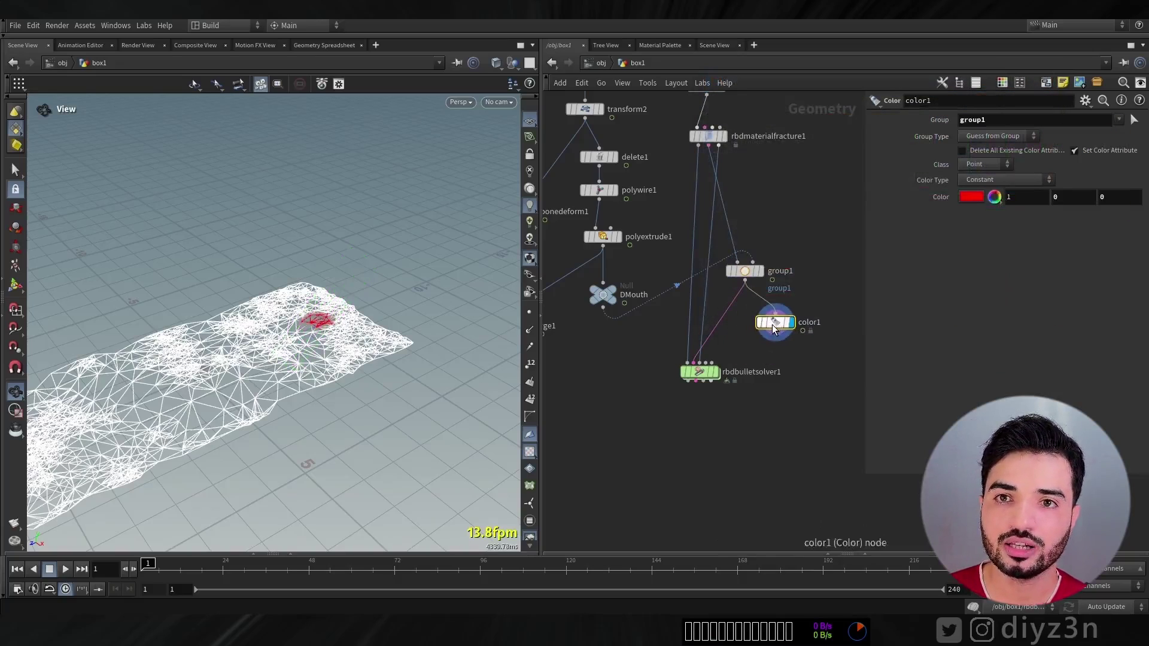
drag(150, 564, 84, 567)
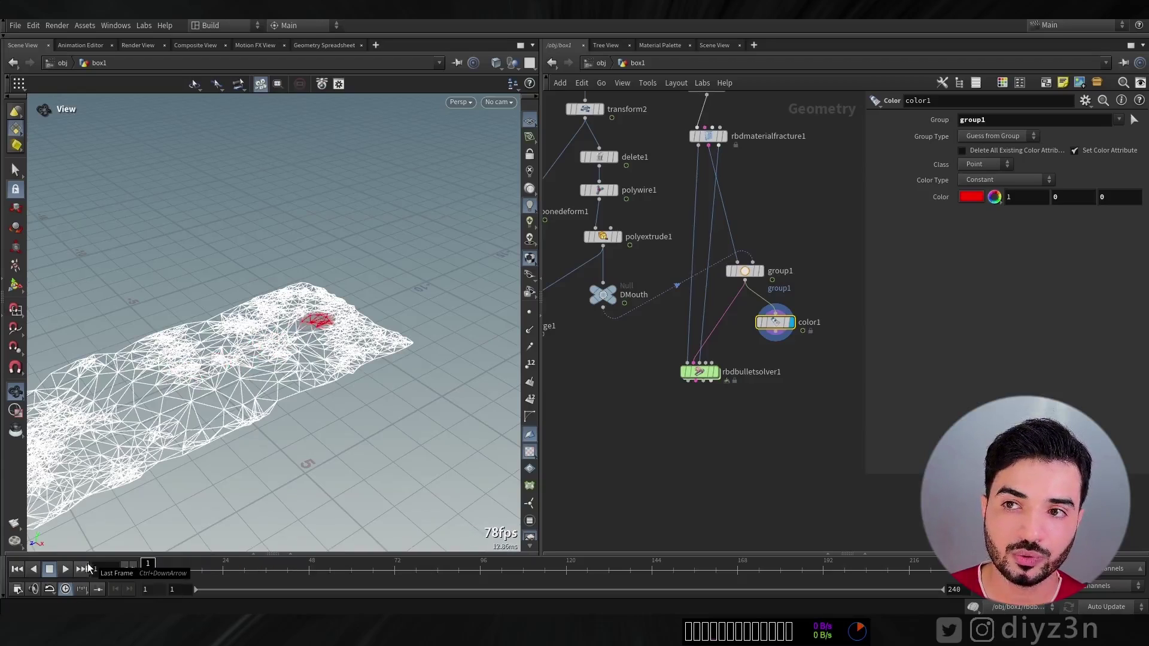
Move the RBD Bullet Solver lower, display it, and limit its Glue break thresholds to group1 with At Frame and From Frame enabled.
middle_drag(726, 443, 720, 454)
drag(695, 382, 690, 437)
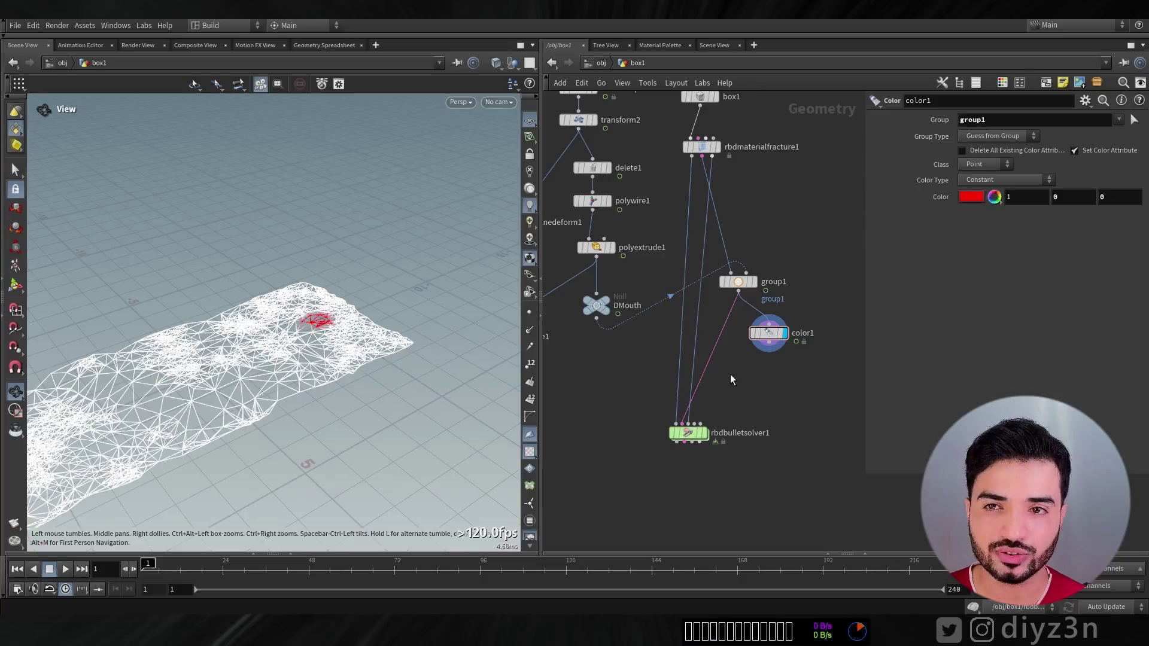
click(704, 433)
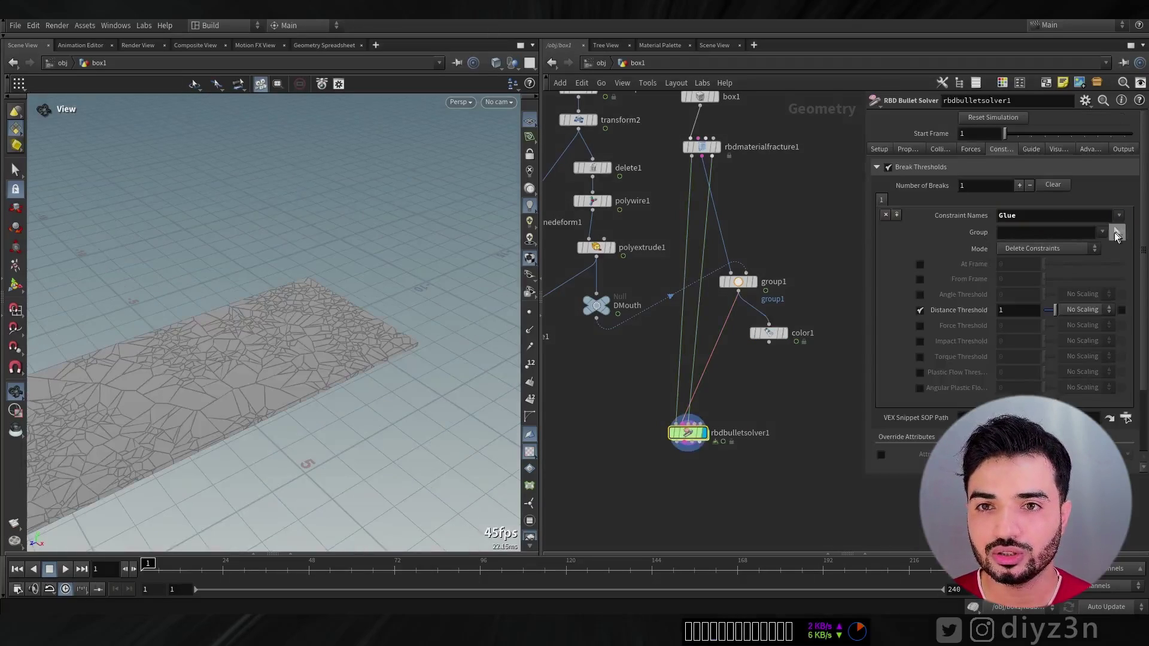
click(1116, 234)
click(1071, 322)
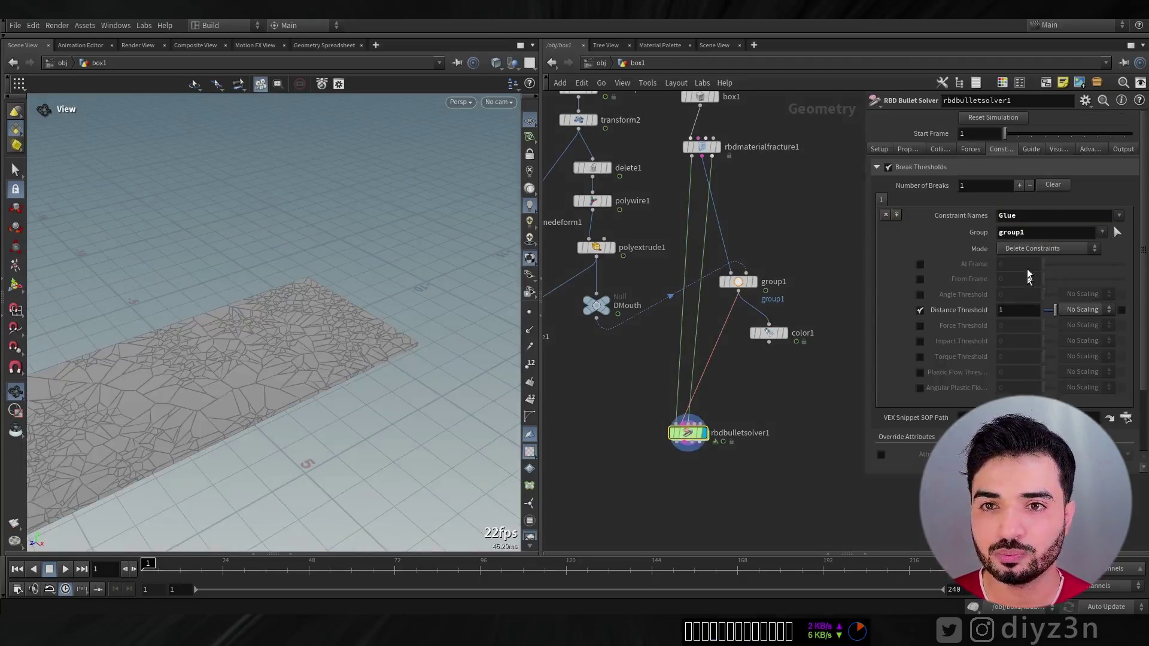
click(920, 279)
click(920, 264)
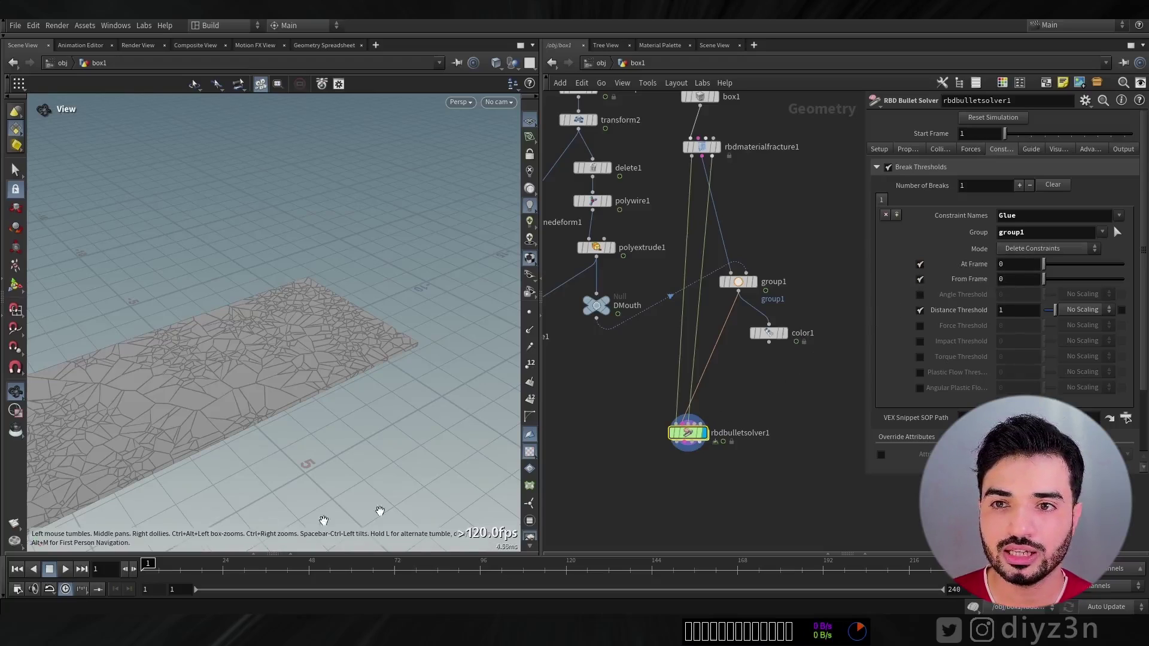
Connect a Null to the solver's constraint output, display it, play the simulation and return to the first frame.
middle_drag(684, 488, 671, 435)
key(Tab)
text(nu)
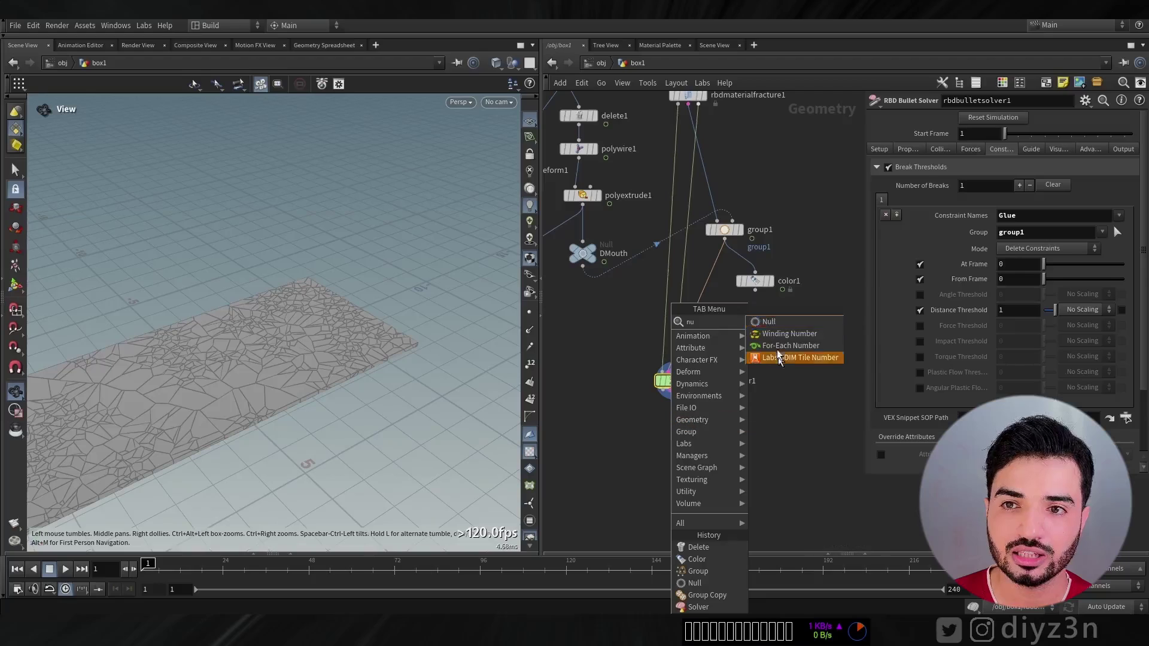
click(768, 322)
click(674, 450)
drag(674, 441, 671, 393)
click(688, 450)
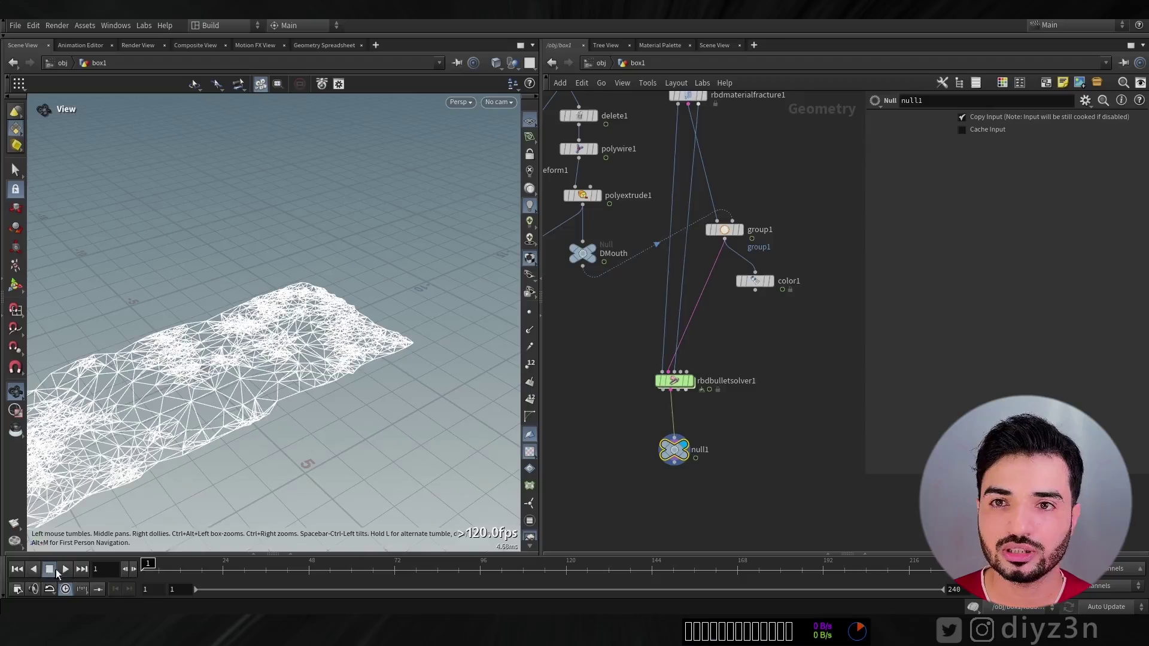
click(64, 569)
click(17, 570)
Set the solver's ground collision type to Ground Plane, replay the simulation and return to the first frame.
click(683, 380)
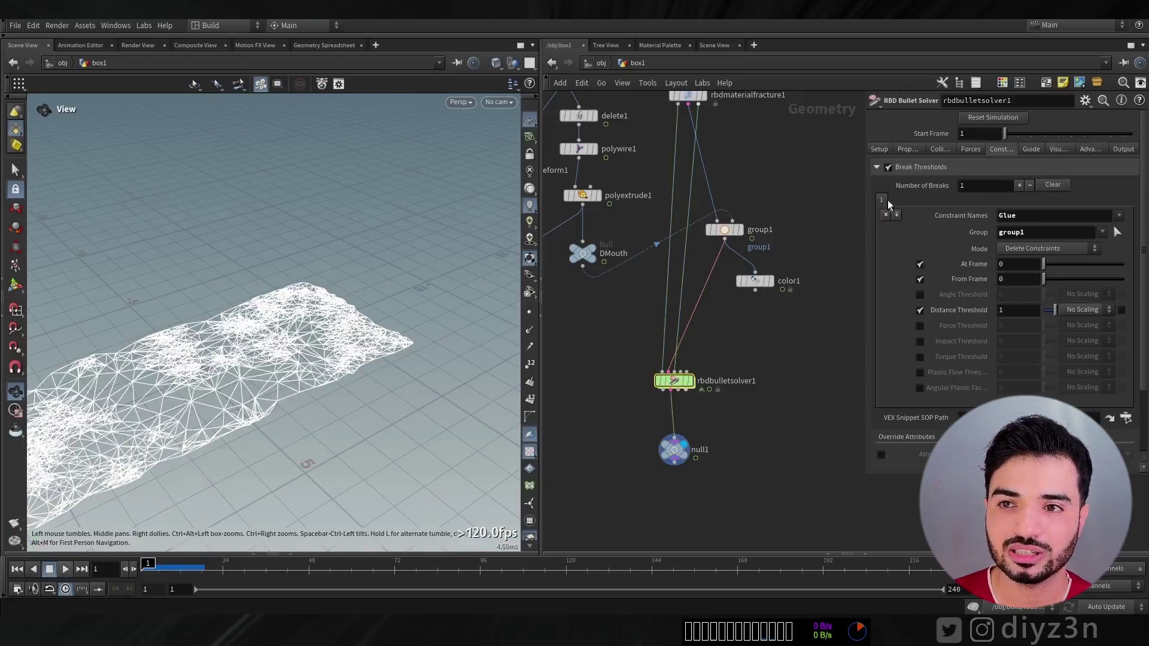
click(908, 150)
click(940, 150)
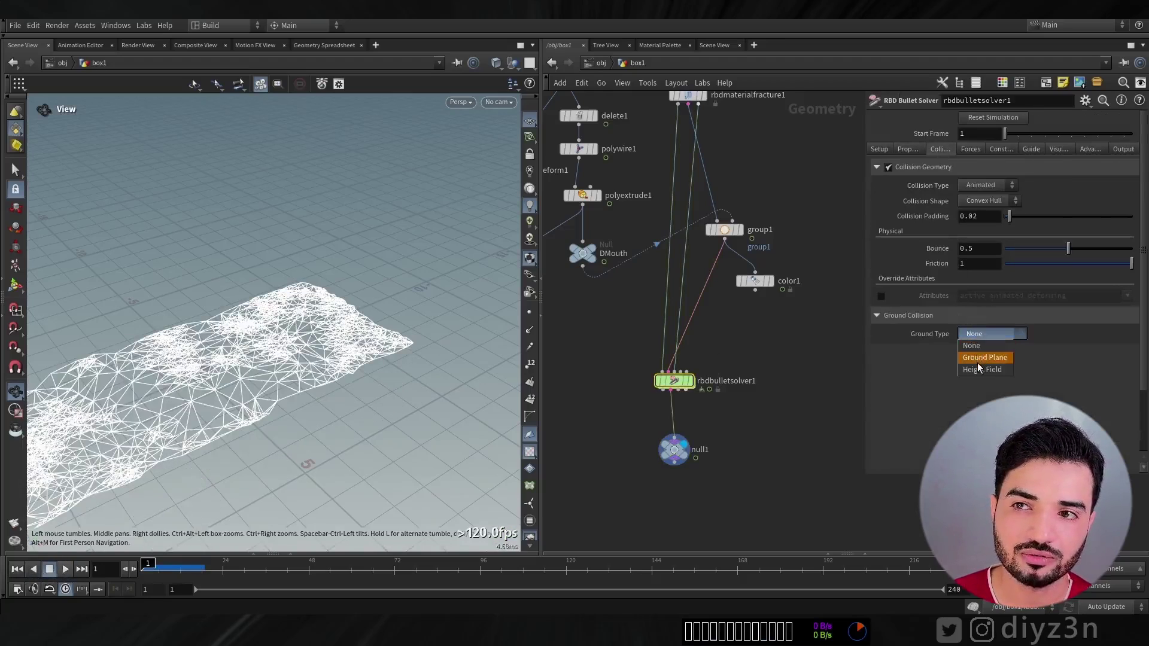
click(978, 362)
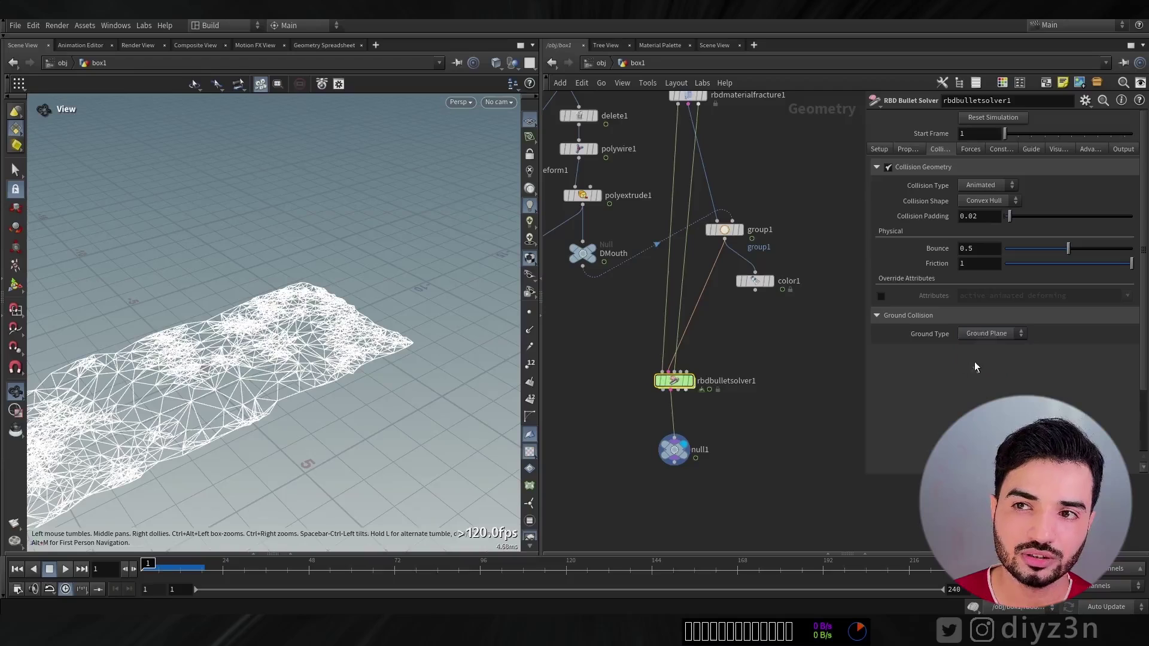
click(49, 569)
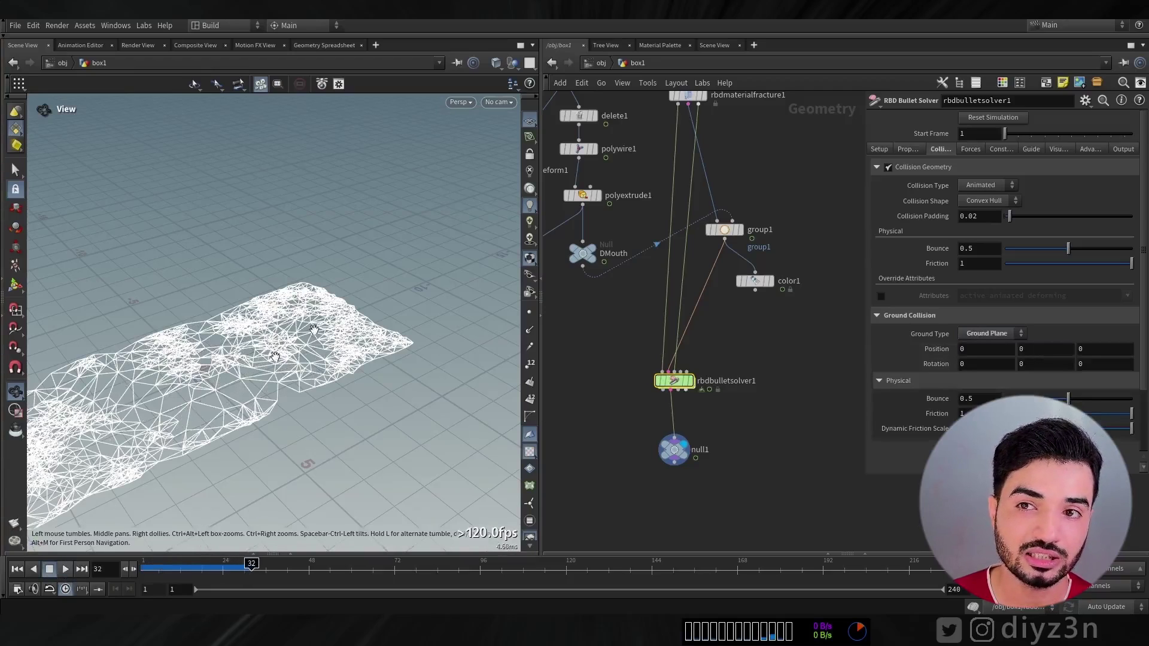
click(17, 569)
Insert a Group Promote node between the Group Create node and the RBD Bullet Solver.
middle_drag(731, 329, 709, 353)
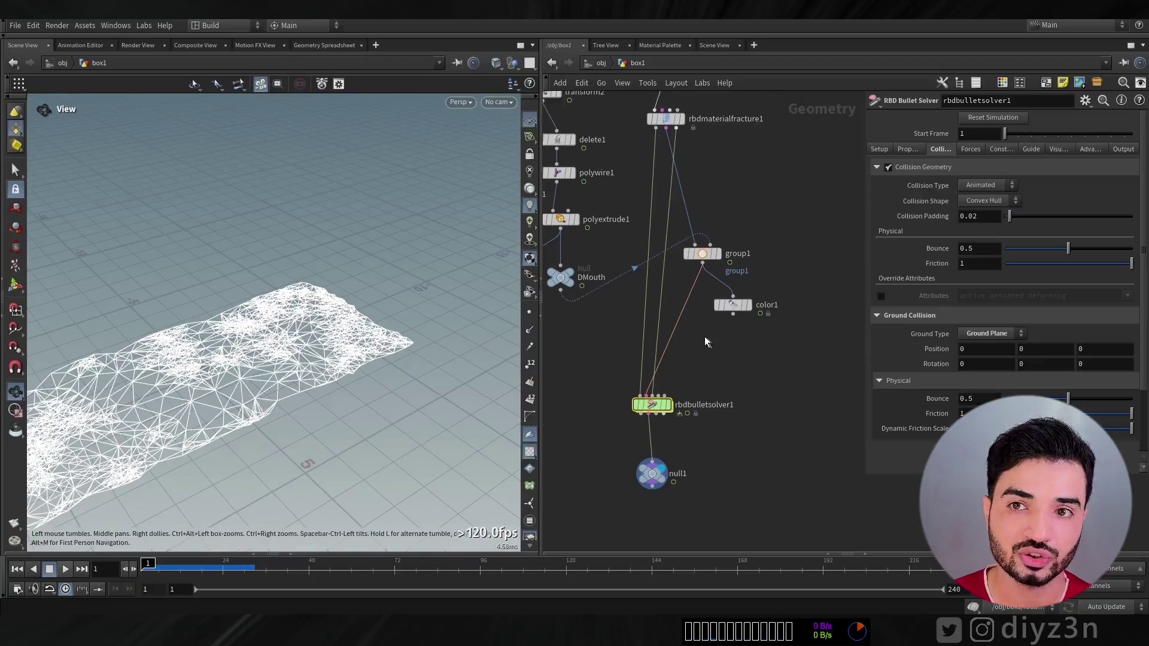
key(Tab)
key(Escape)
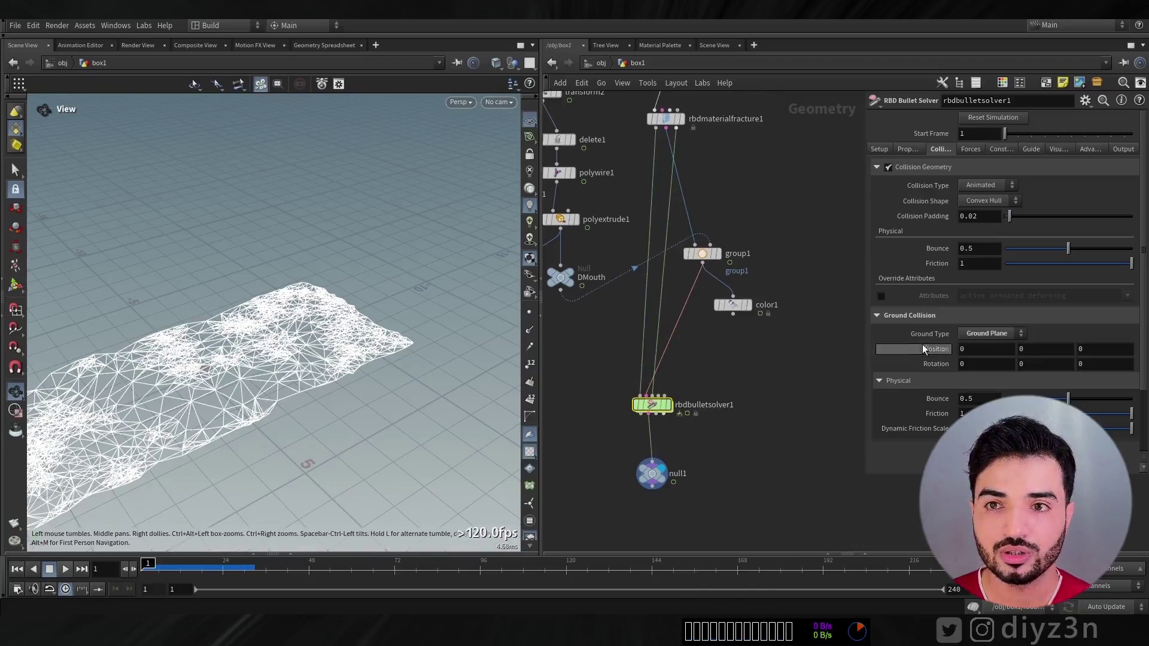
click(970, 151)
click(1001, 150)
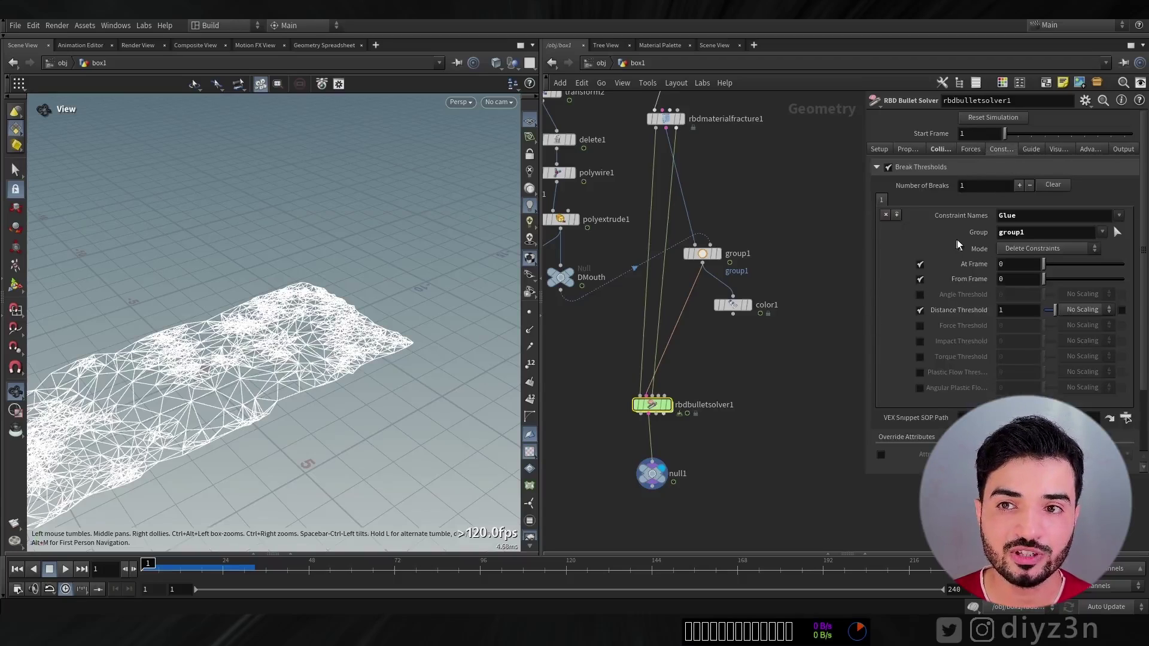
key(Tab)
text(pro)
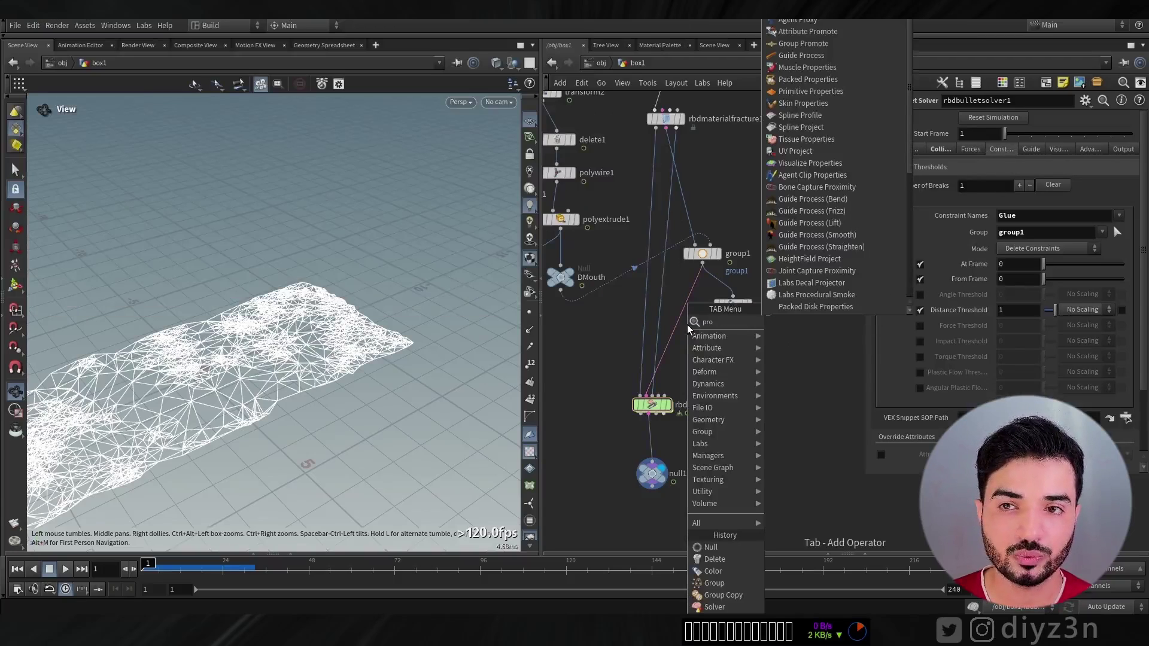
click(803, 43)
click(694, 340)
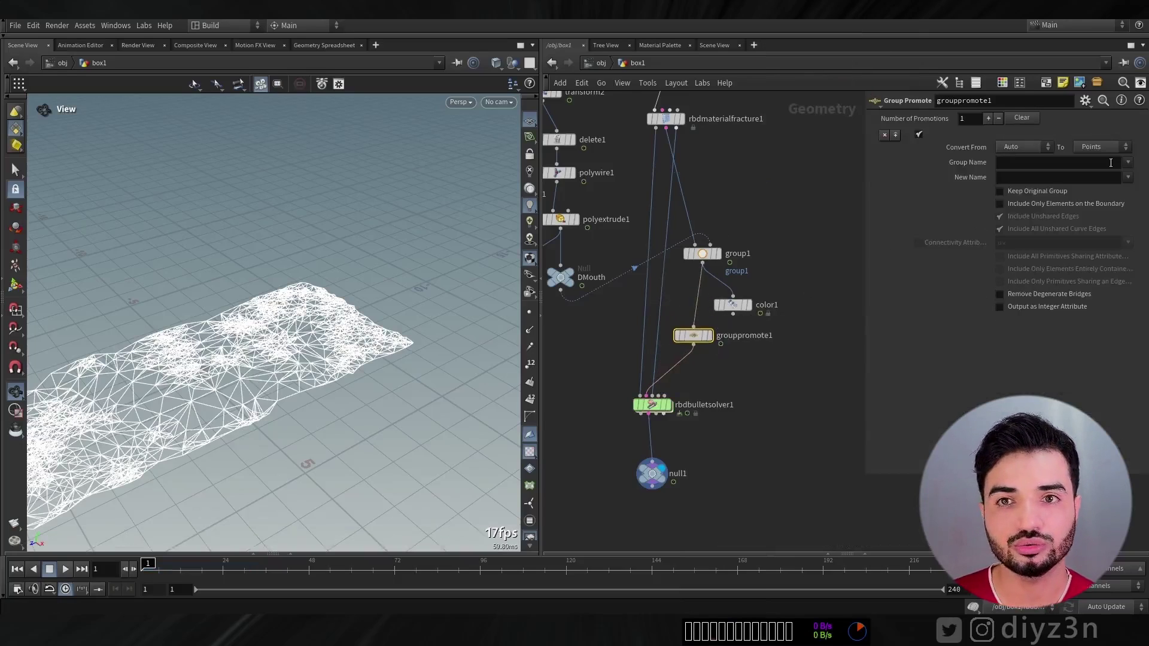
Promote group1 to primitives under the new name group1 and run the simulation to check the constraints.
click(1128, 163)
click(1080, 251)
click(1128, 178)
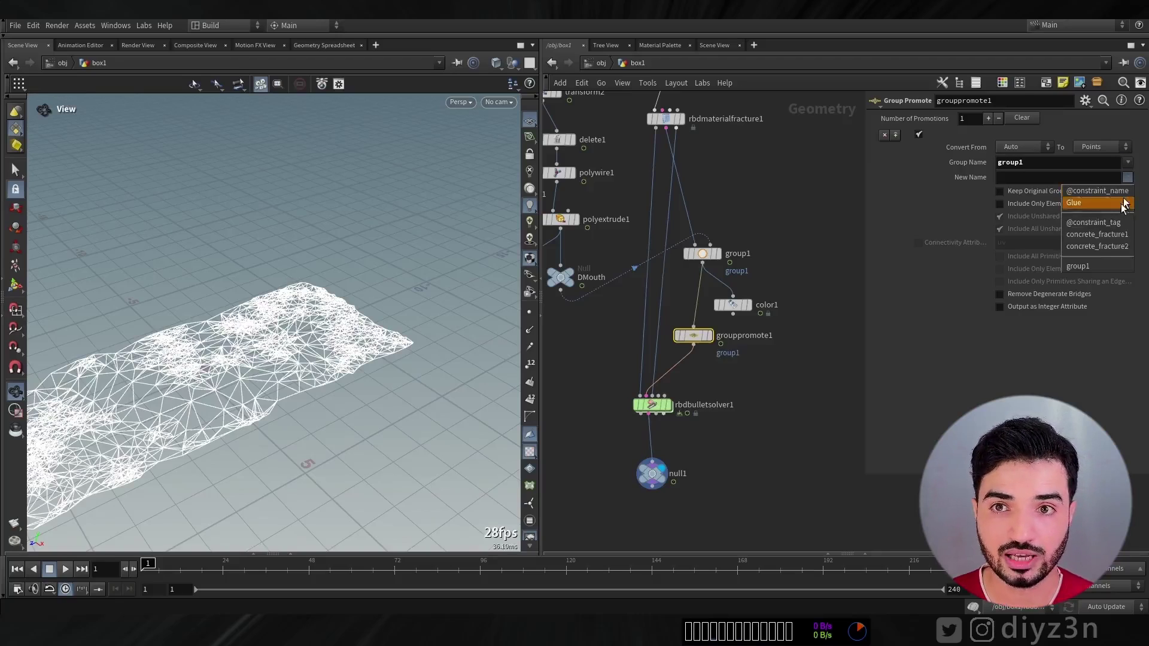
click(1092, 259)
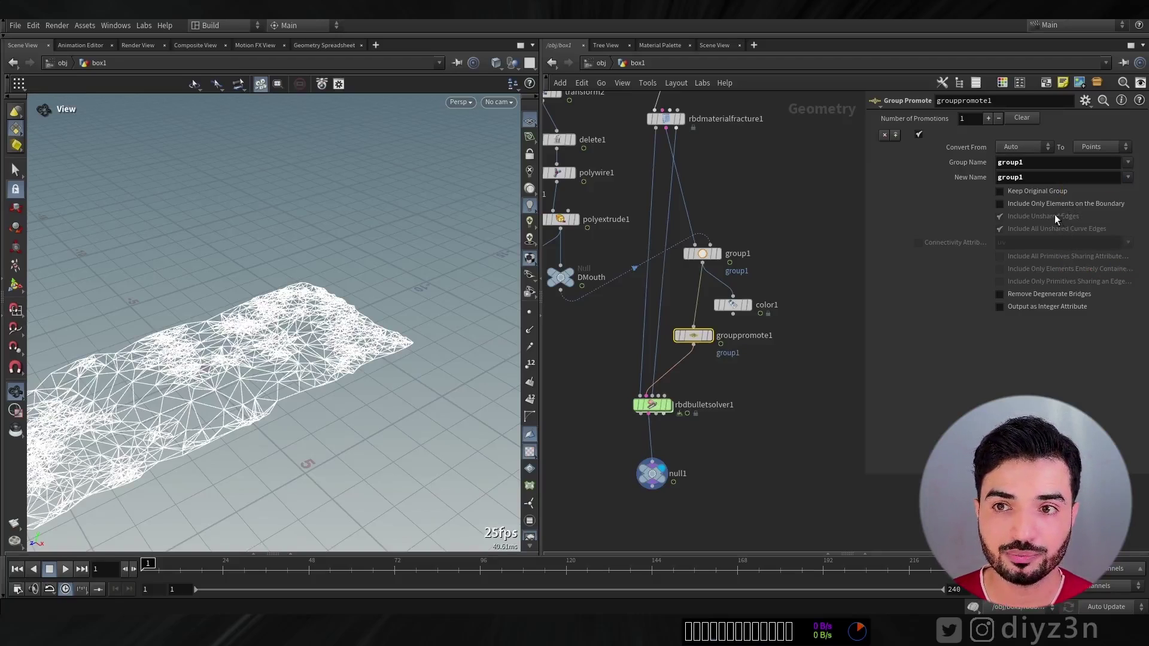
click(1086, 151)
click(1093, 158)
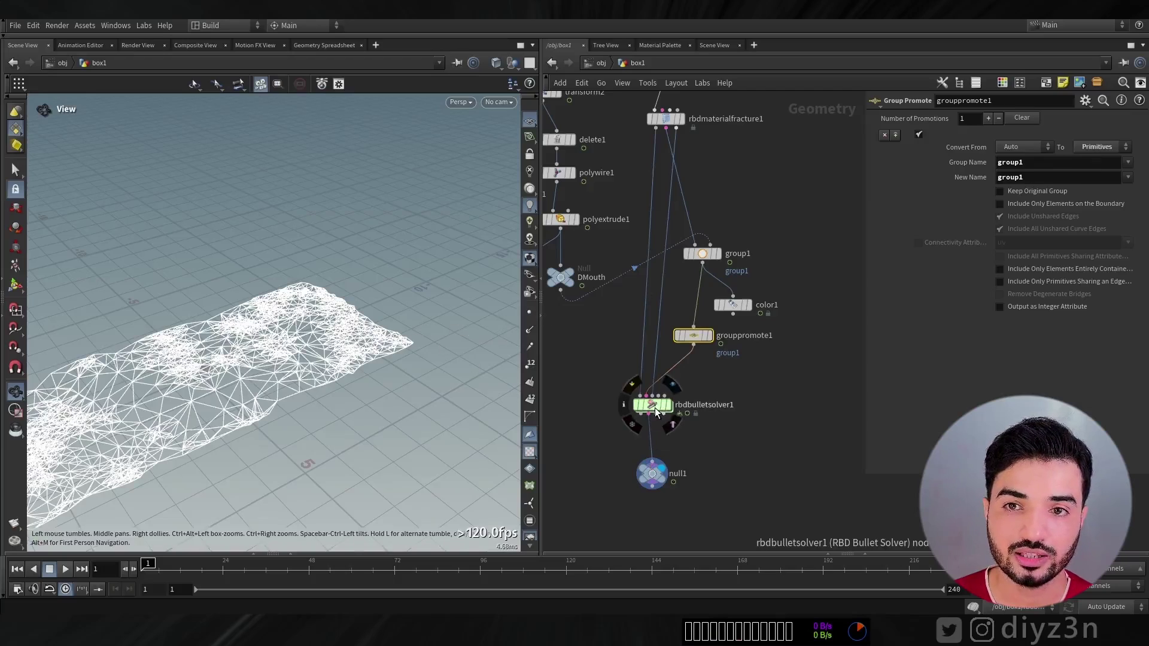
click(52, 571)
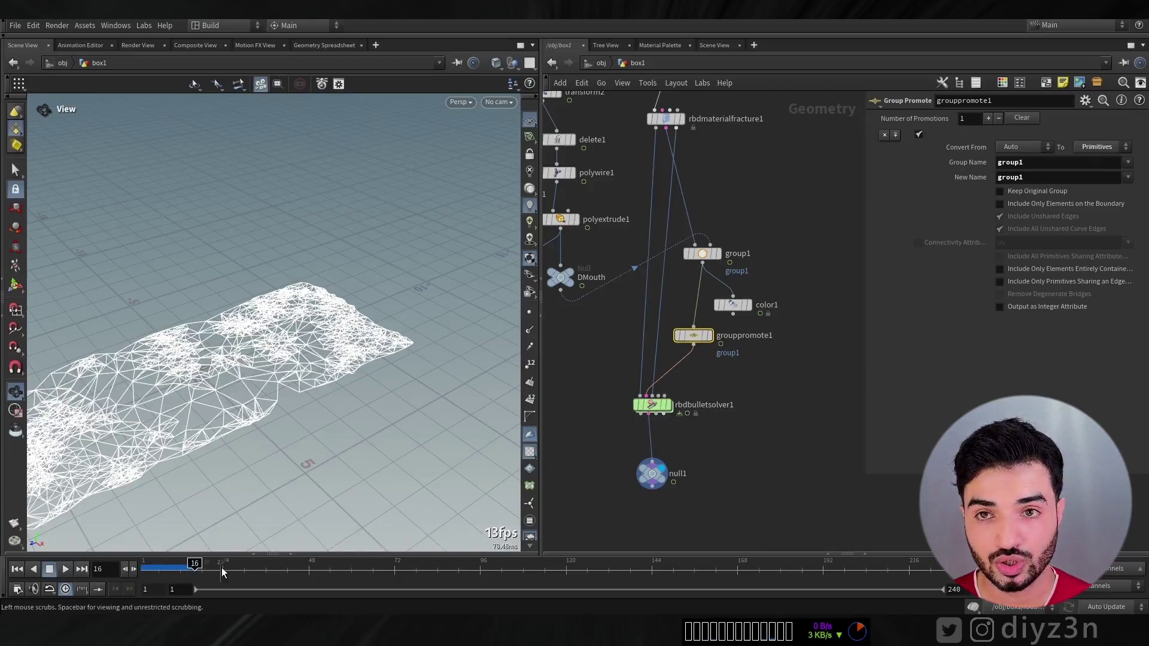
Change the promoted group's new name to group2, set the solver's break threshold group to group2, and play the simulation.
drag(184, 569, 142, 568)
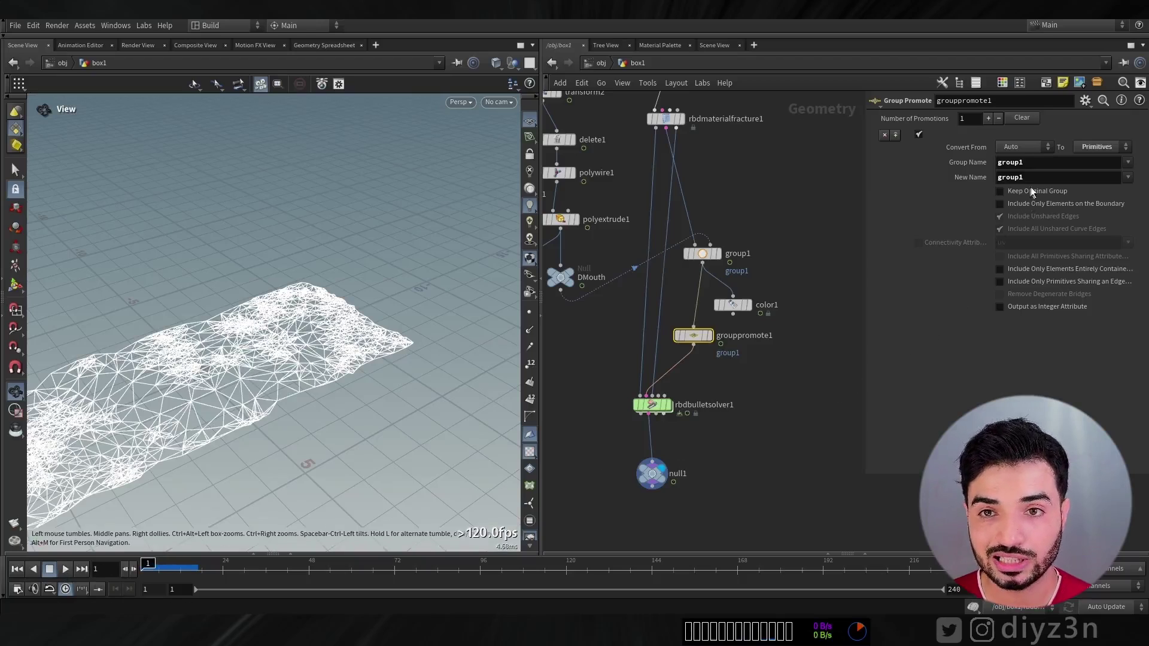
click(653, 404)
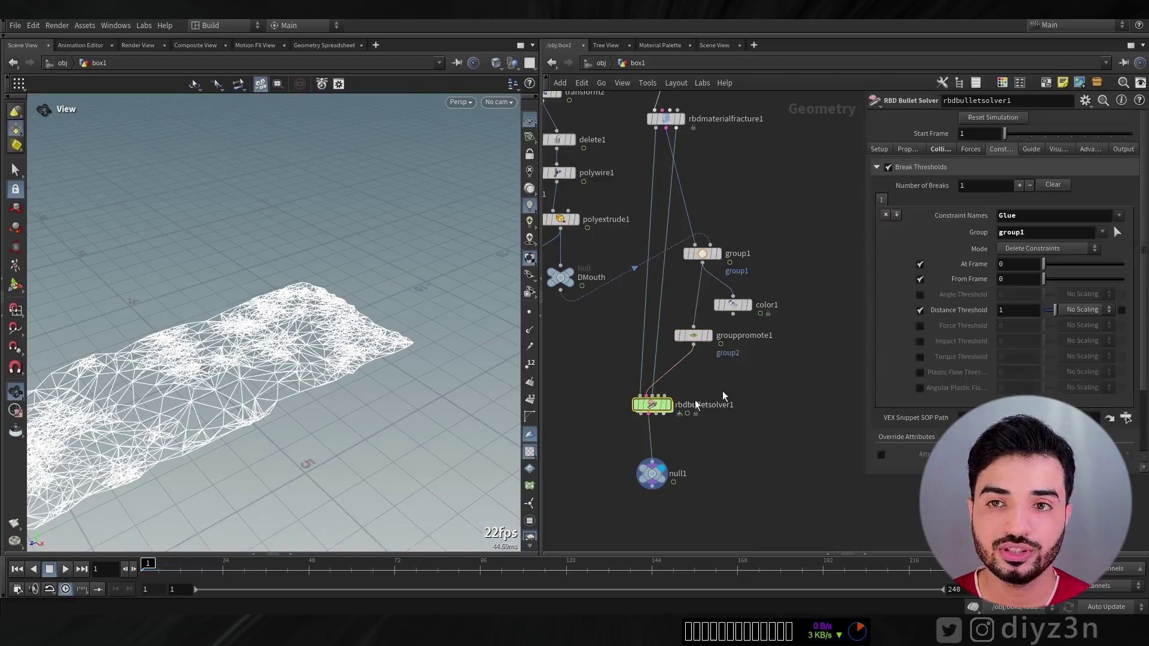
click(1101, 232)
click(1056, 246)
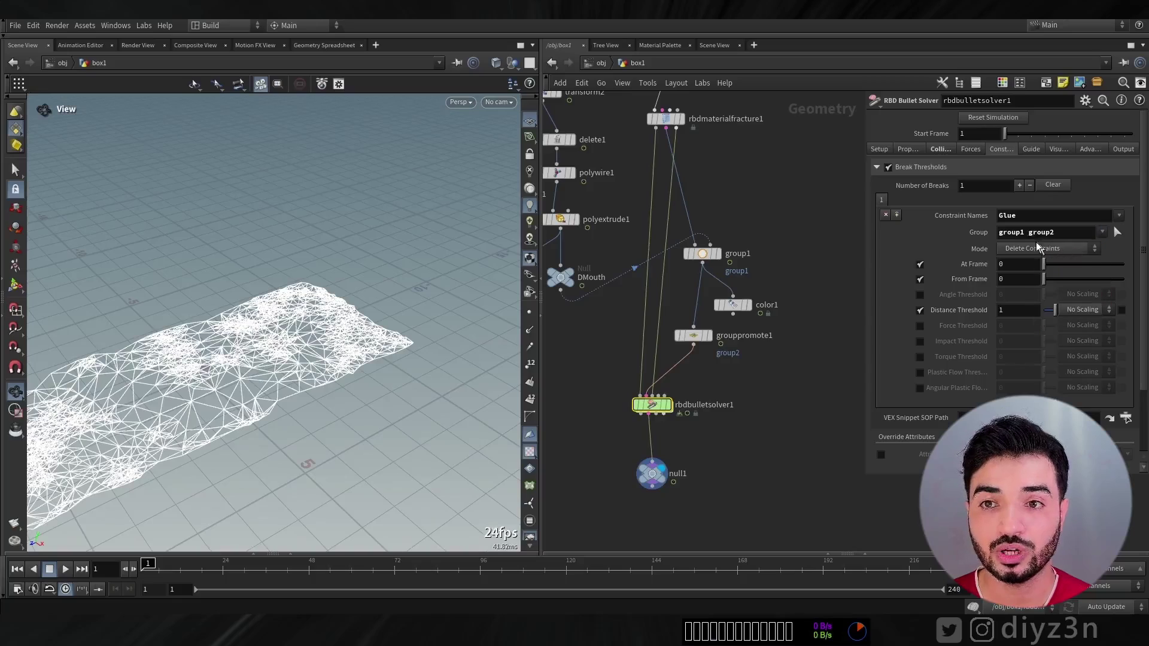
drag(1028, 233, 992, 232)
key(BackSpace)
key(Return)
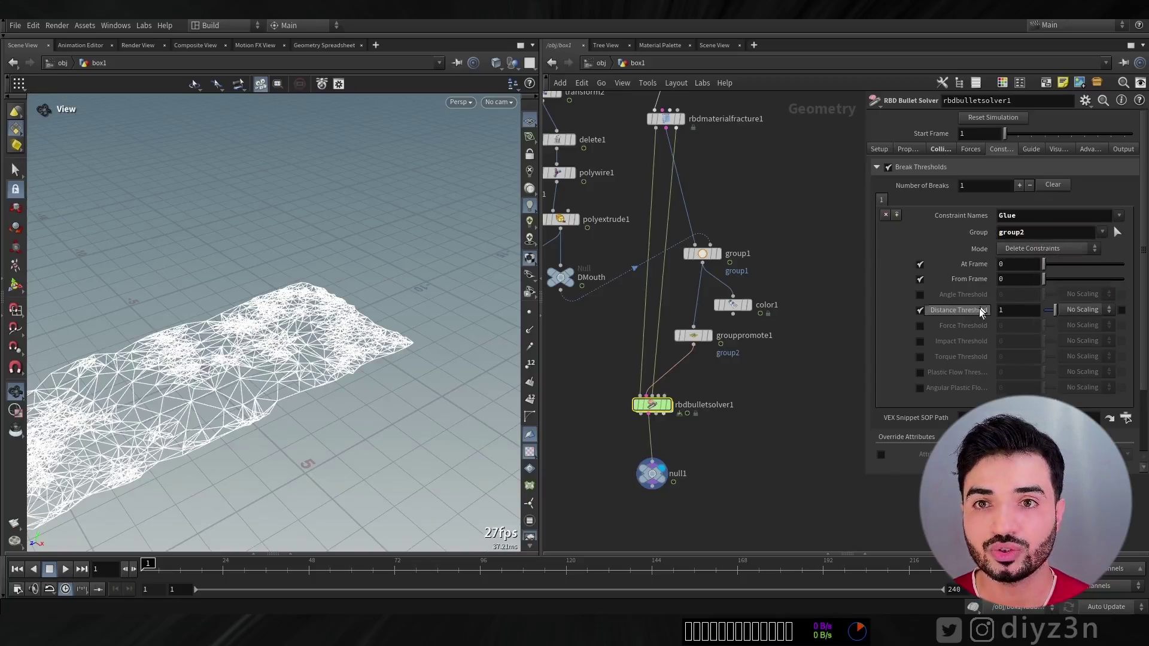
click(66, 570)
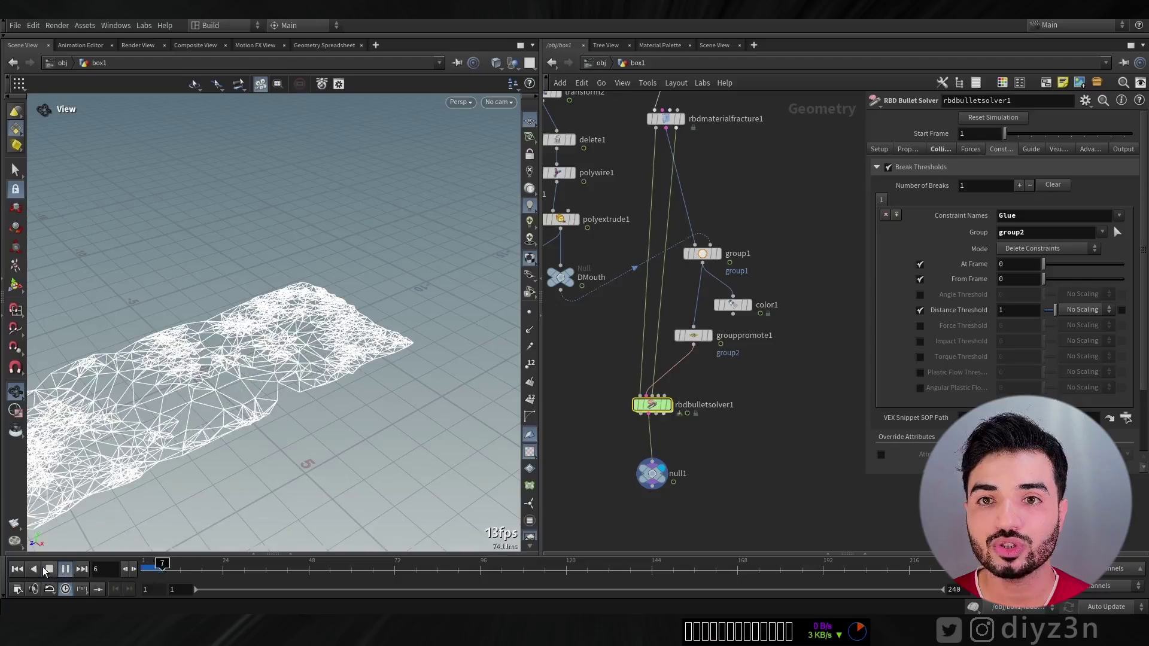
Enable Overwrite with SOP in the RBD Bullet Solver's advanced constraint settings.
click(1090, 149)
click(1018, 238)
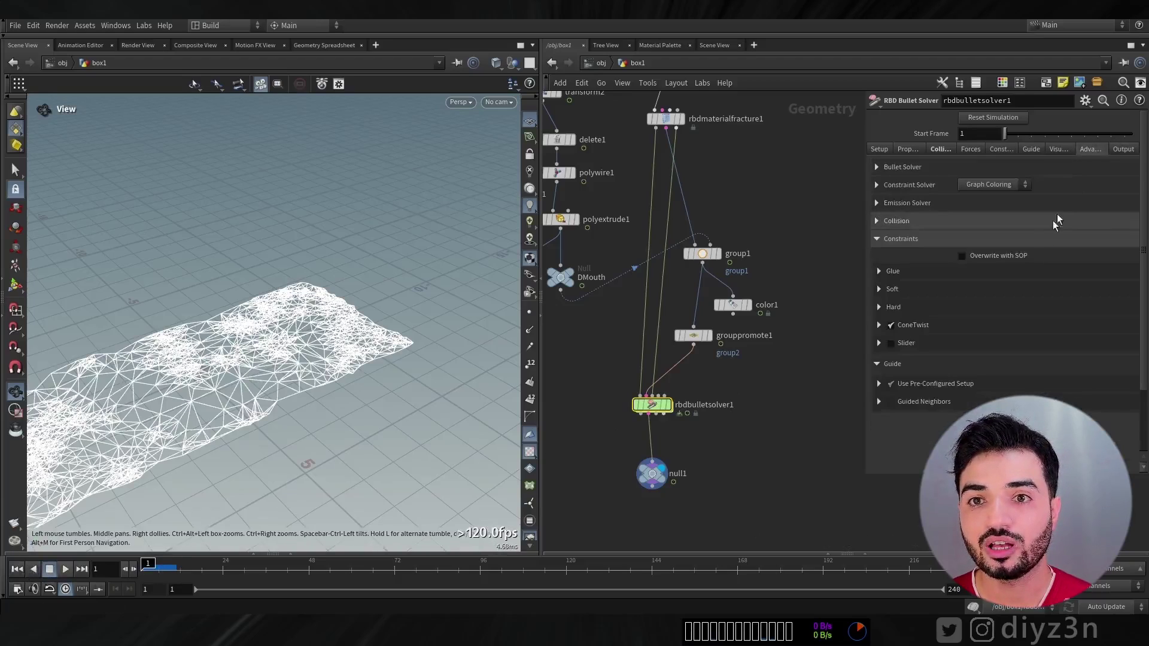
click(987, 255)
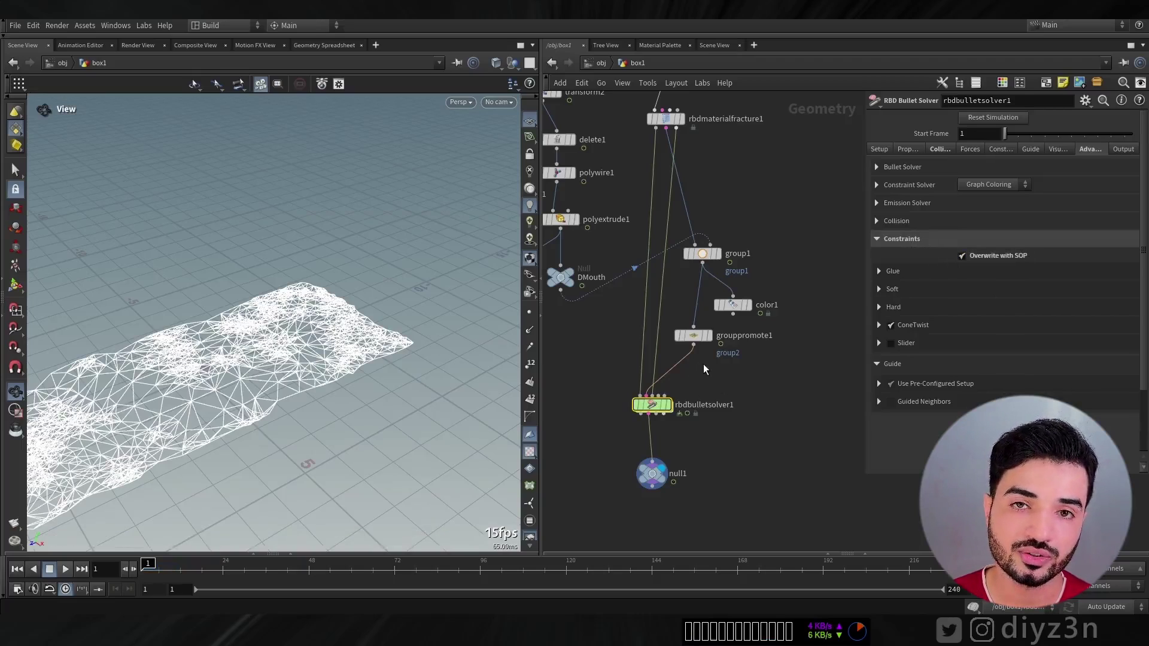
Remove the Group Promote node and insert a Delete node between group1 and the RBD Bullet Solver.
click(694, 335)
key(Delete)
key(Tab)
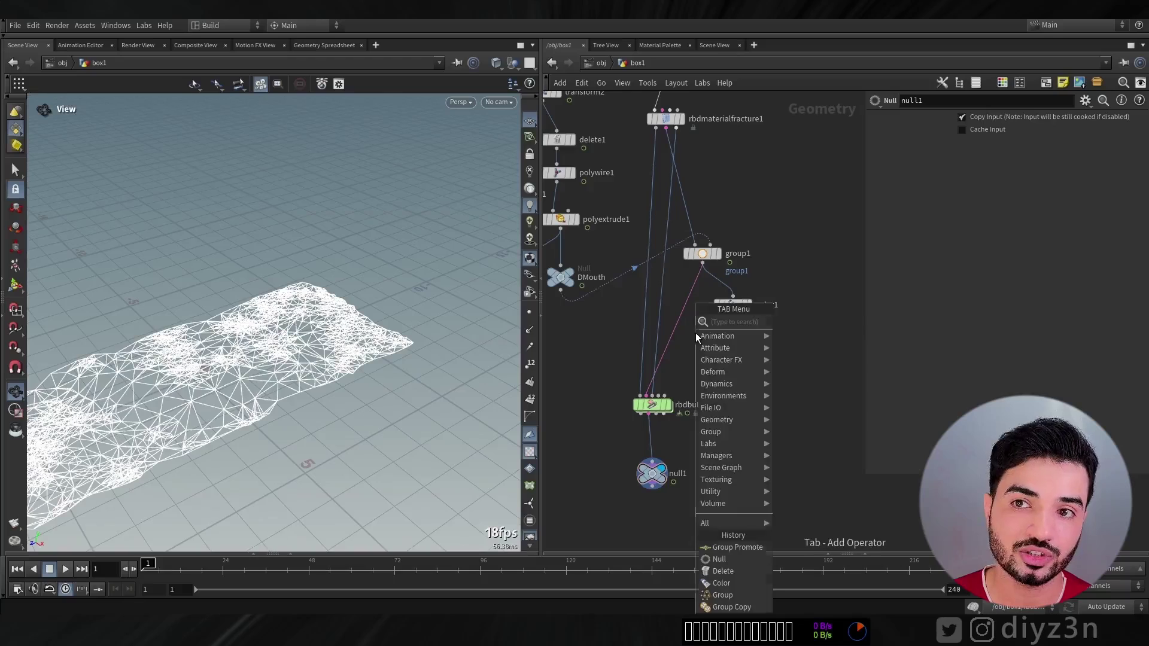
text(dele)
click(788, 322)
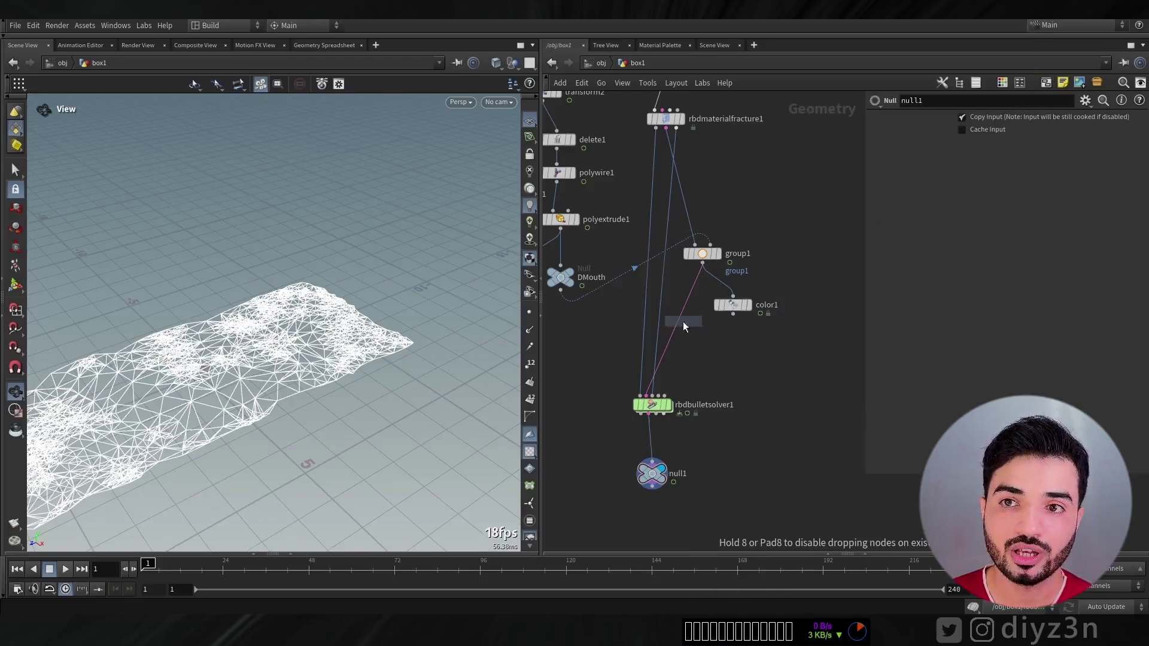
click(703, 333)
Set the Delete node to remove the points of group1, play the simulation and return to the first frame.
click(1119, 120)
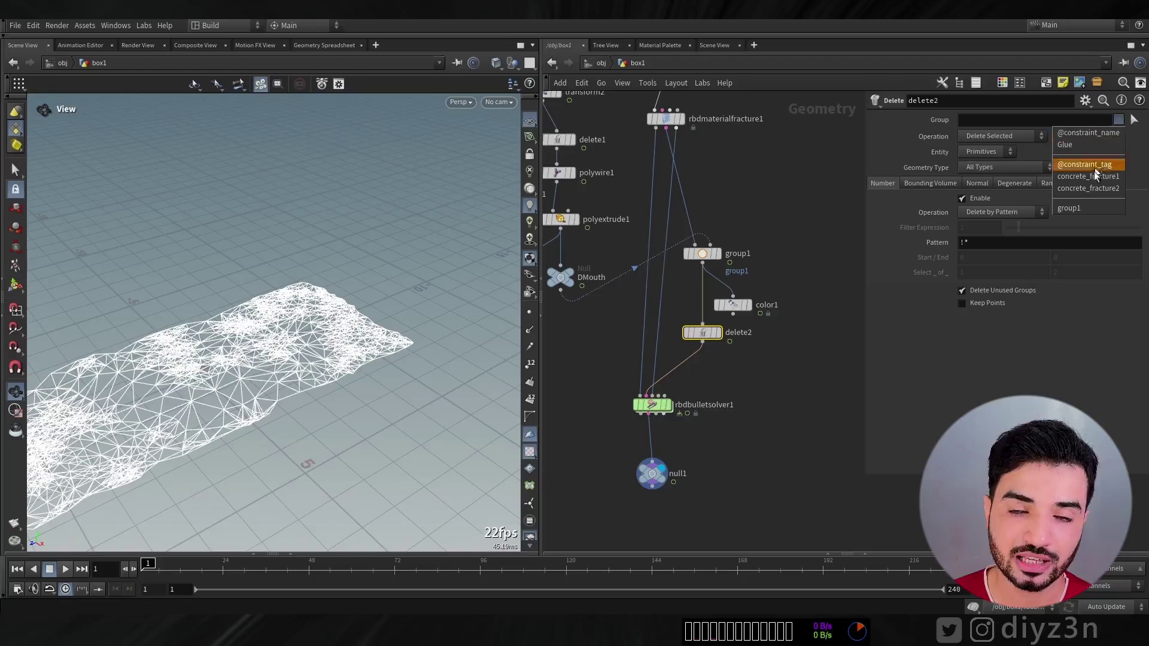
click(1094, 170)
click(976, 176)
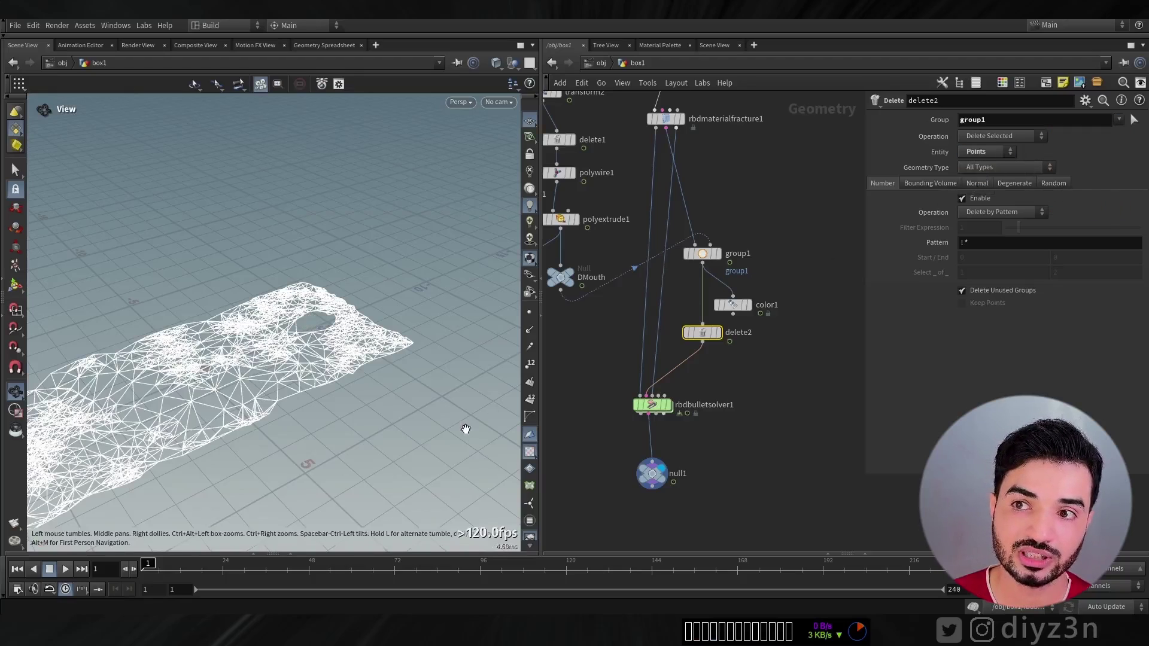
click(65, 569)
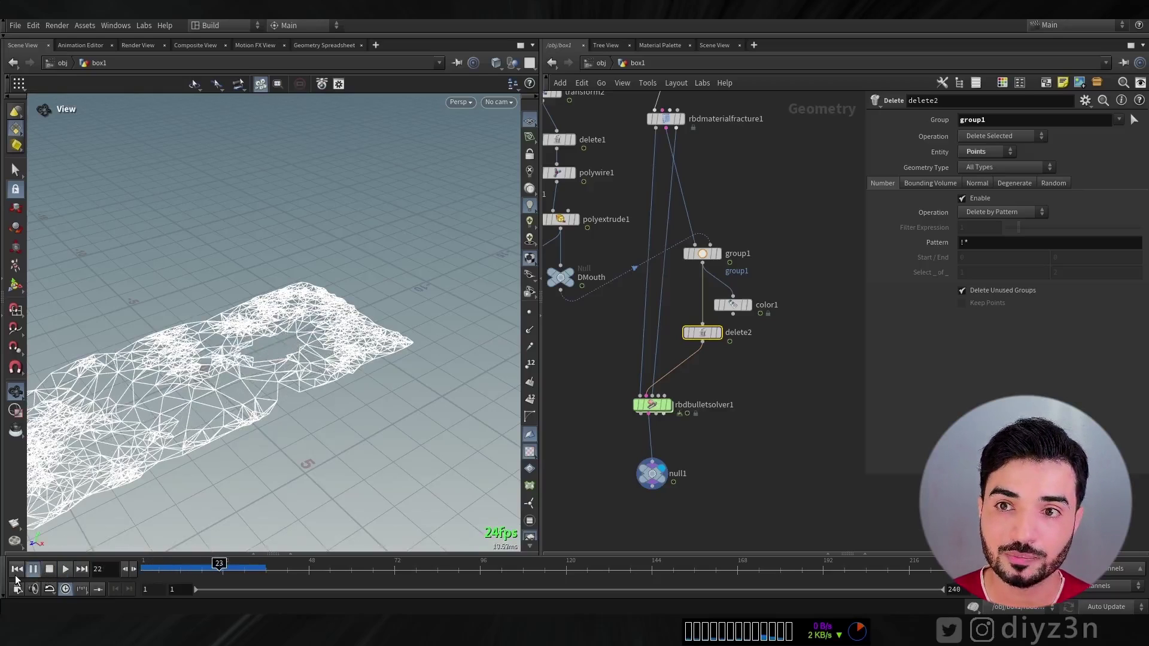
click(16, 570)
Add a POP Force wired into PRESOLVE in the solver's forces network, edit its noise amplitude, and return to the box1 network.
double_click(661, 406)
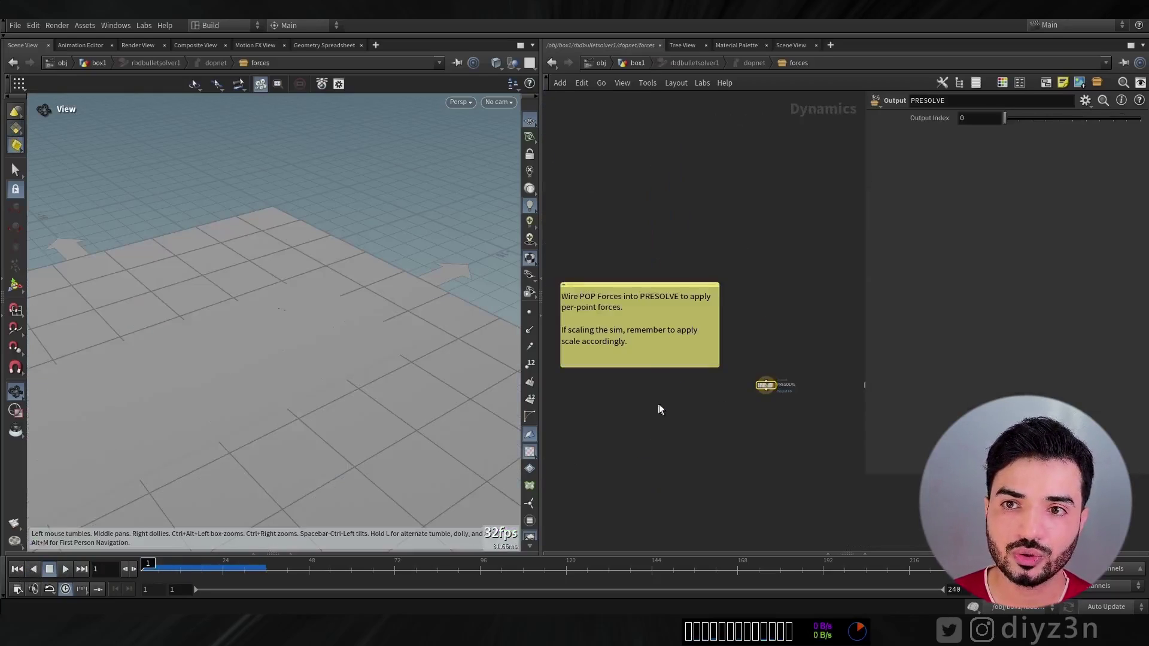
key(Tab)
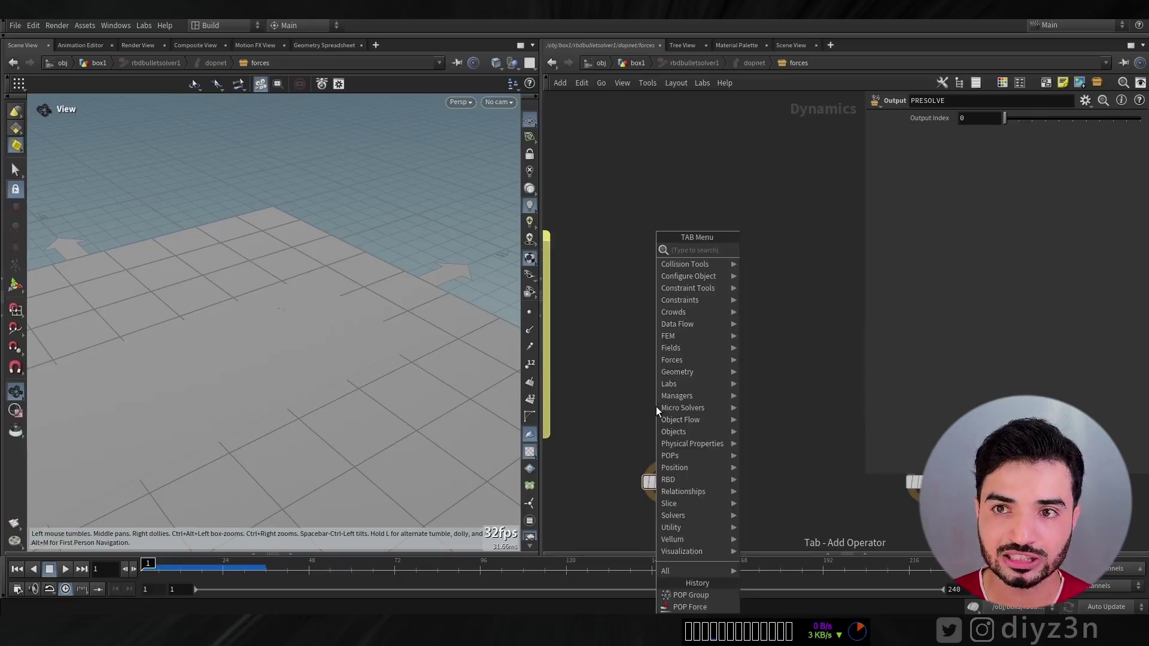
text(force)
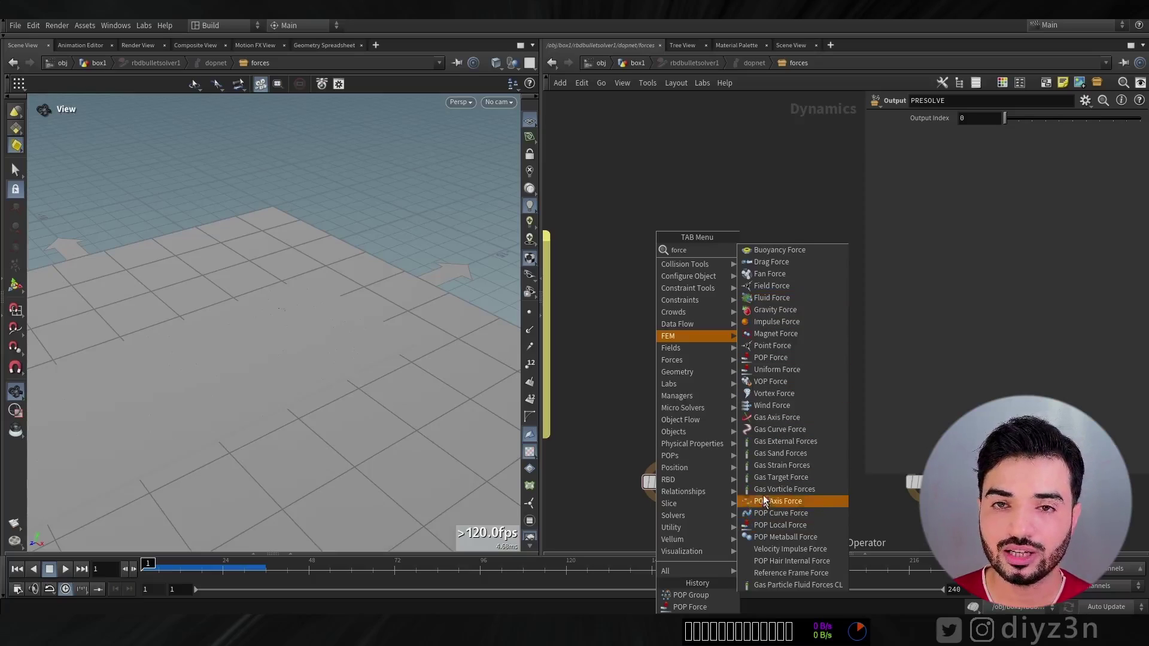
click(738, 359)
click(665, 390)
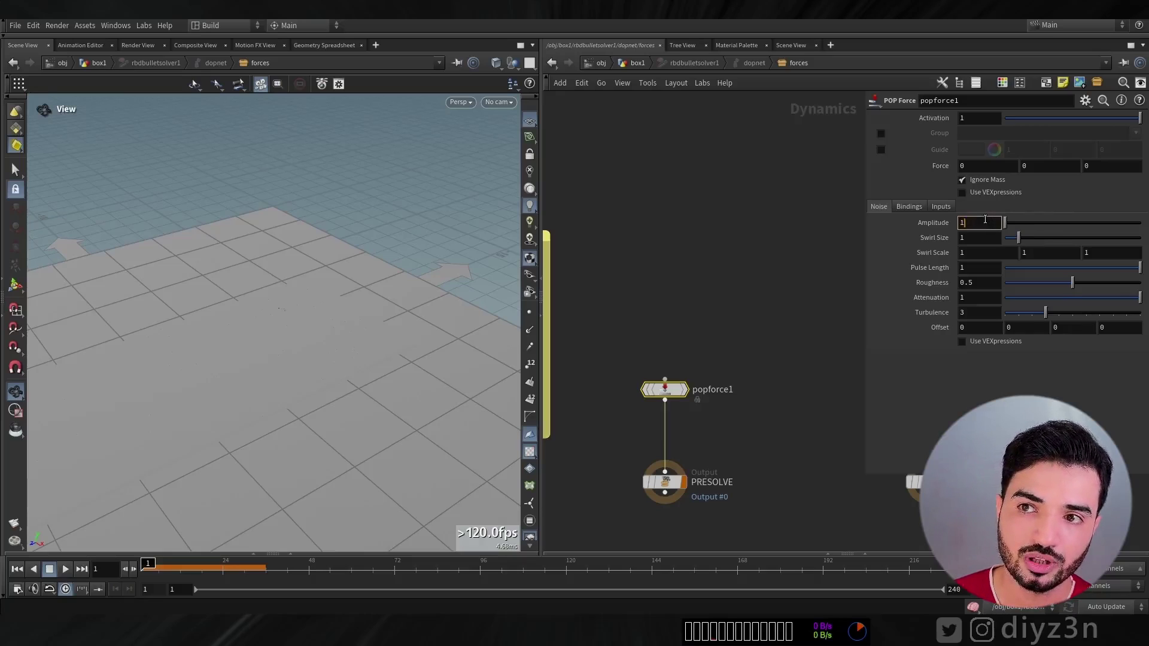
click(635, 64)
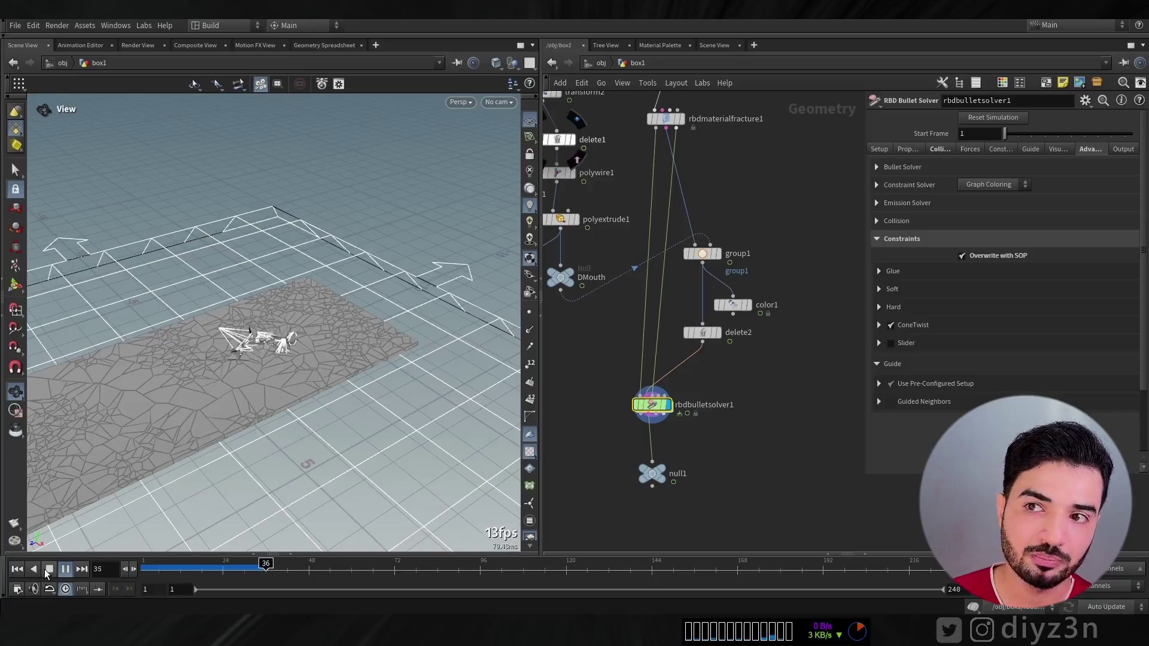
Stop the solver simulation and scrub through the frames to inspect the broken pieces up close.
click(49, 569)
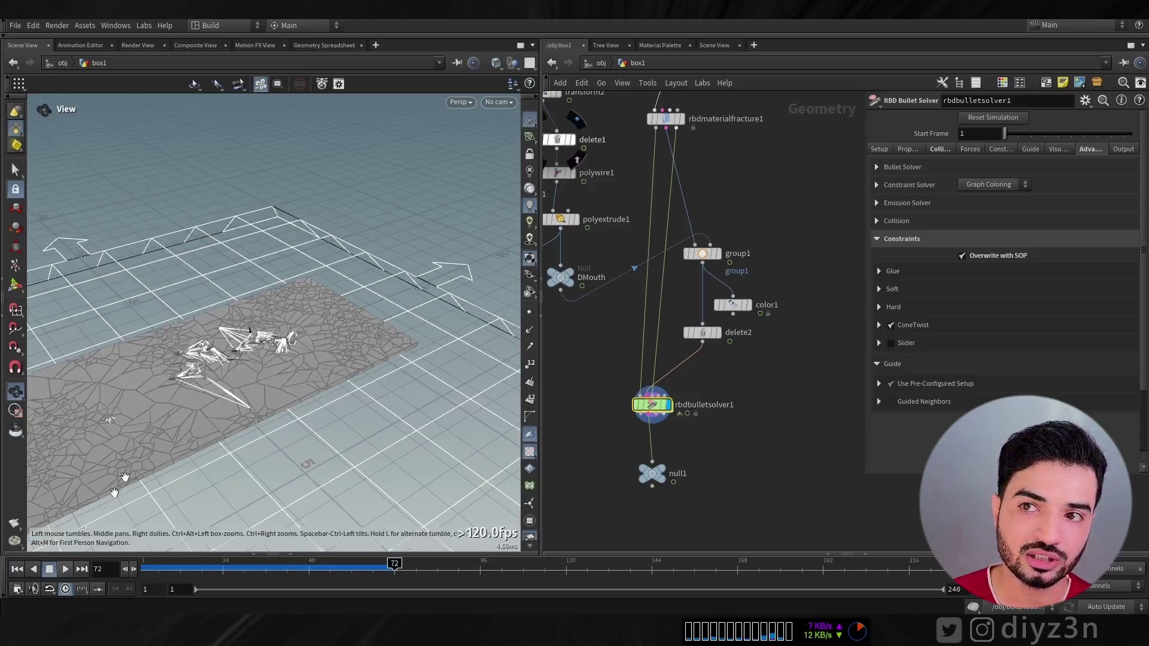
drag(192, 391, 200, 436)
right_click(247, 357)
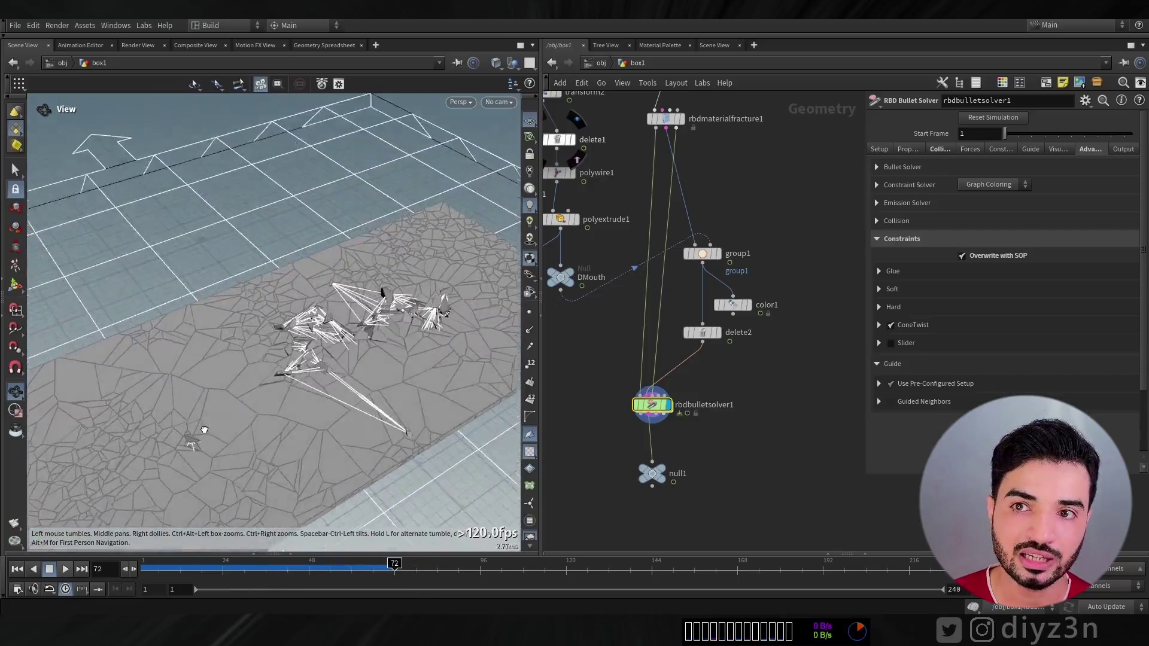
scroll(213, 432, down, 2)
drag(345, 570, 384, 574)
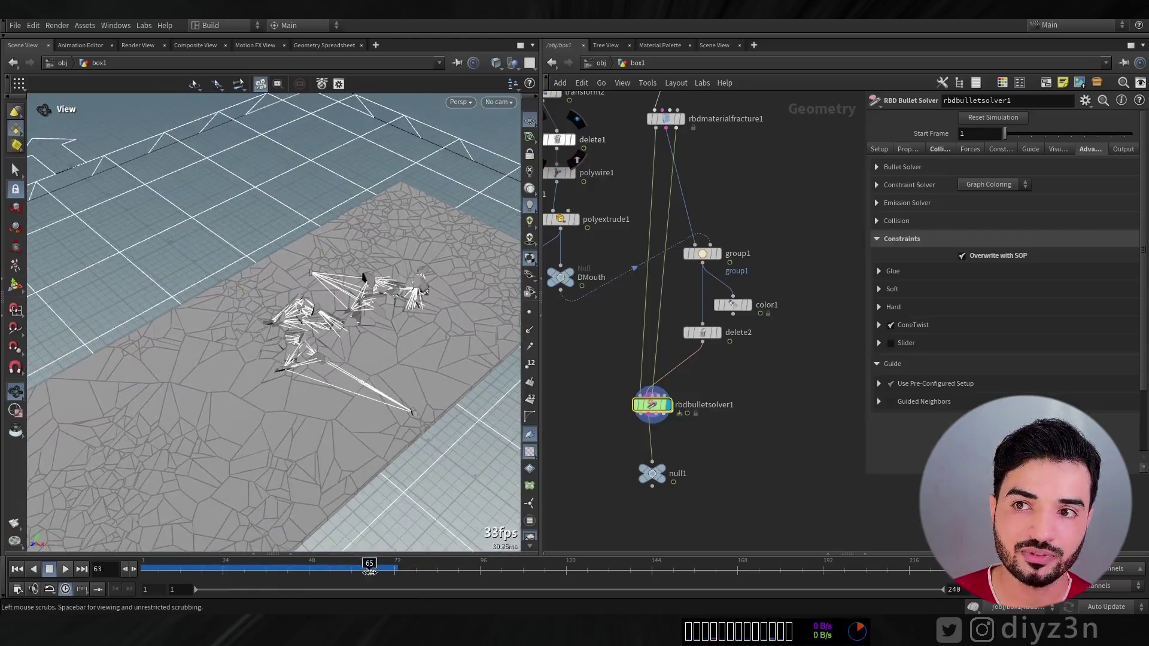
Compare the constraints after the Delete node with the solver's null1 output, ending on the first frame.
click(721, 335)
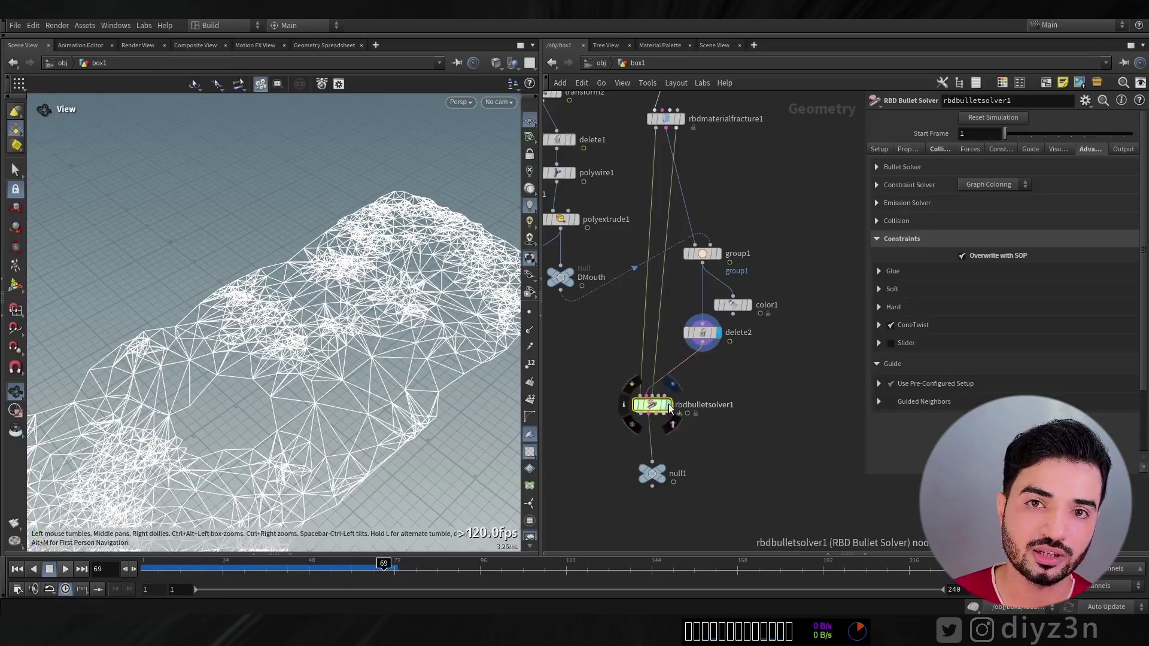
click(670, 475)
drag(292, 571, 143, 570)
right_drag(366, 322, 306, 323)
right_click(305, 323)
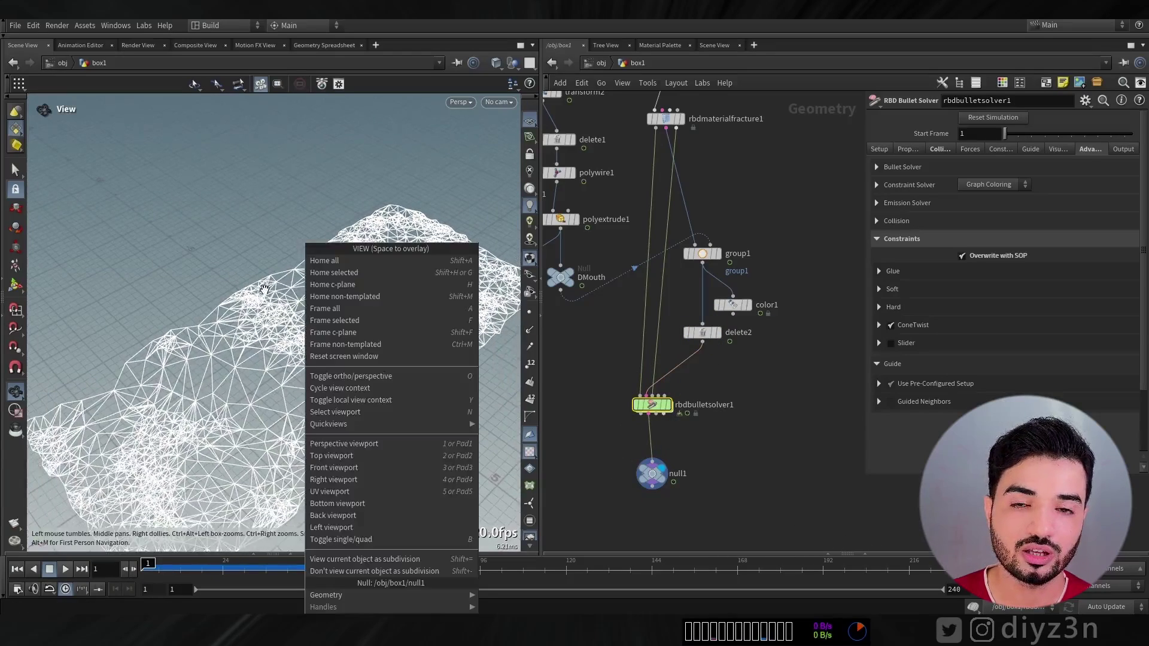
click(264, 289)
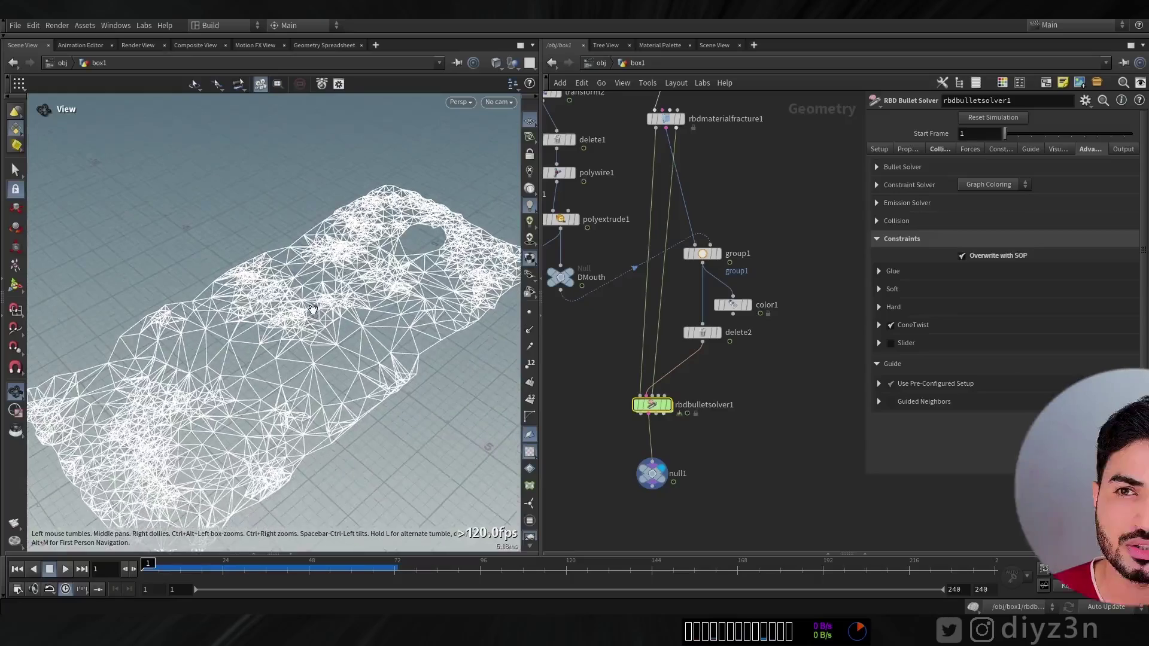
Add a Solver node above group1, beside the material fracture's outgoing wires.
middle_drag(763, 375, 741, 391)
key(Tab)
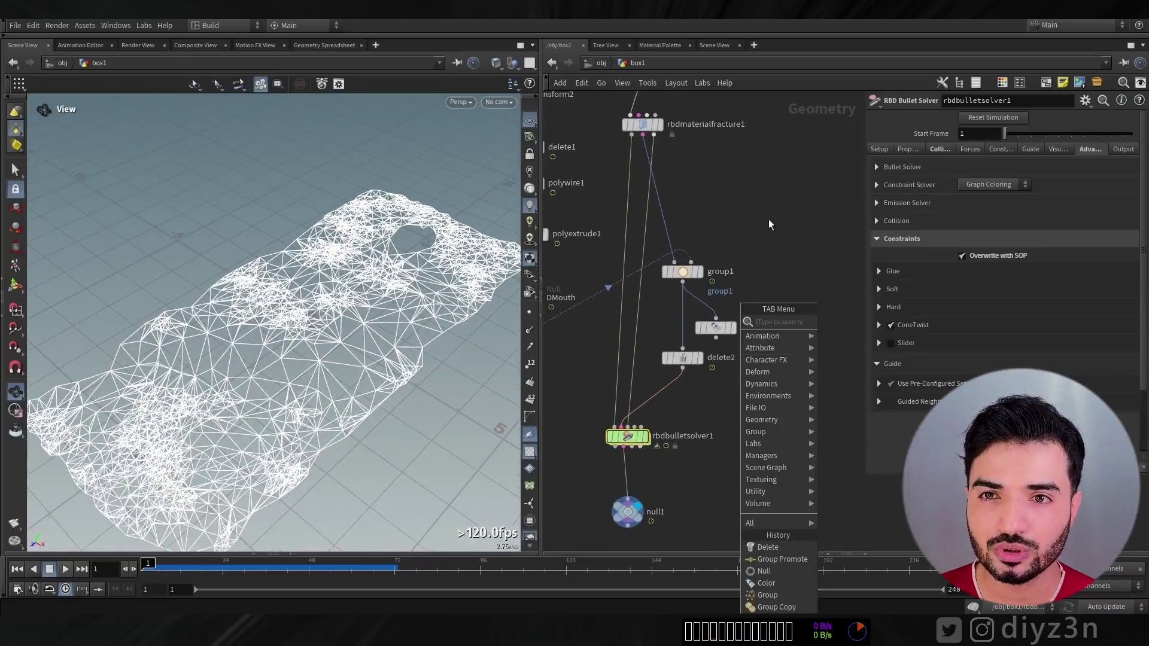
middle_drag(768, 219, 793, 282)
key(Tab)
text(solv)
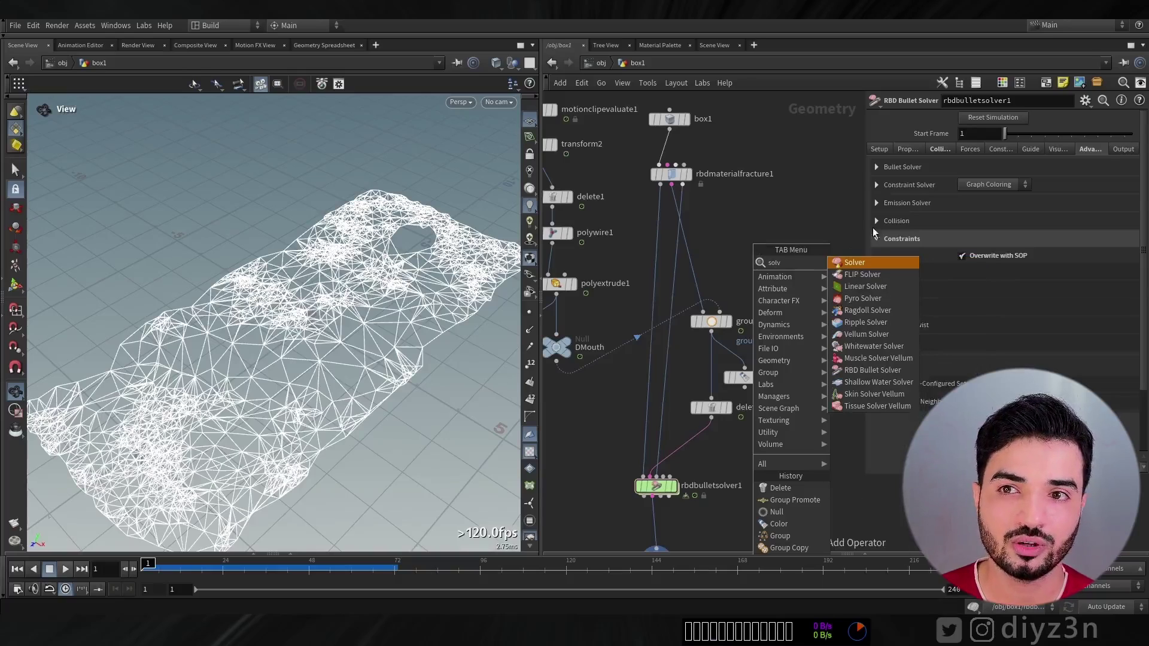
click(848, 265)
click(727, 272)
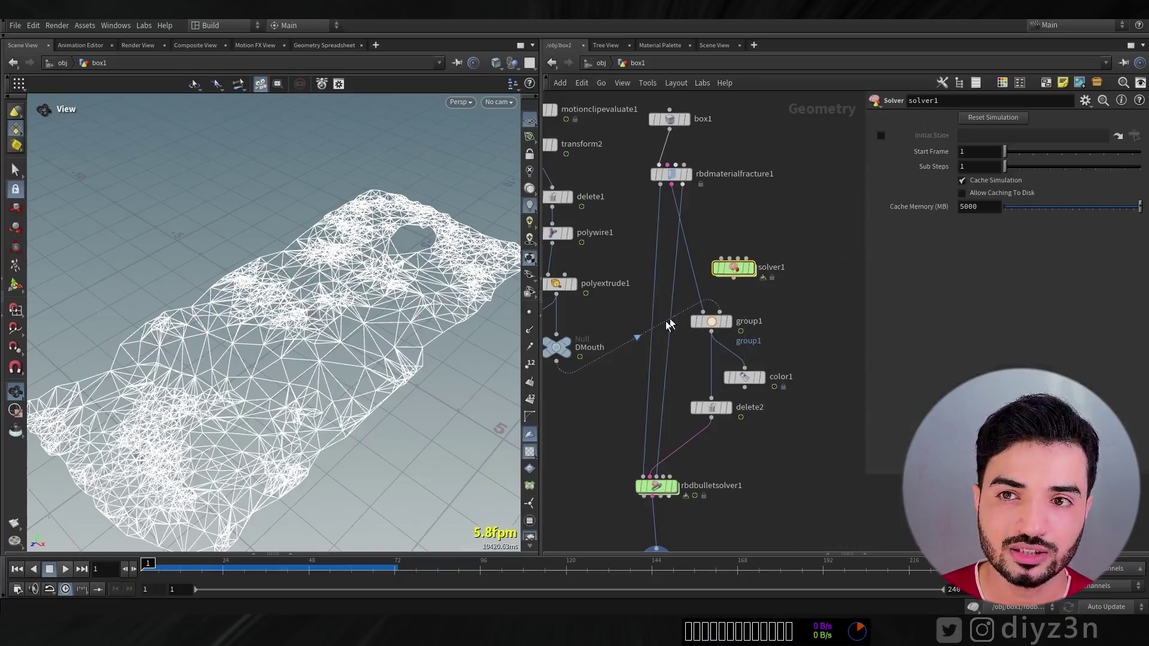
Connect the fracture's constraint output to the Solver node's first input and the DMouth null to its second.
drag(563, 362, 721, 257)
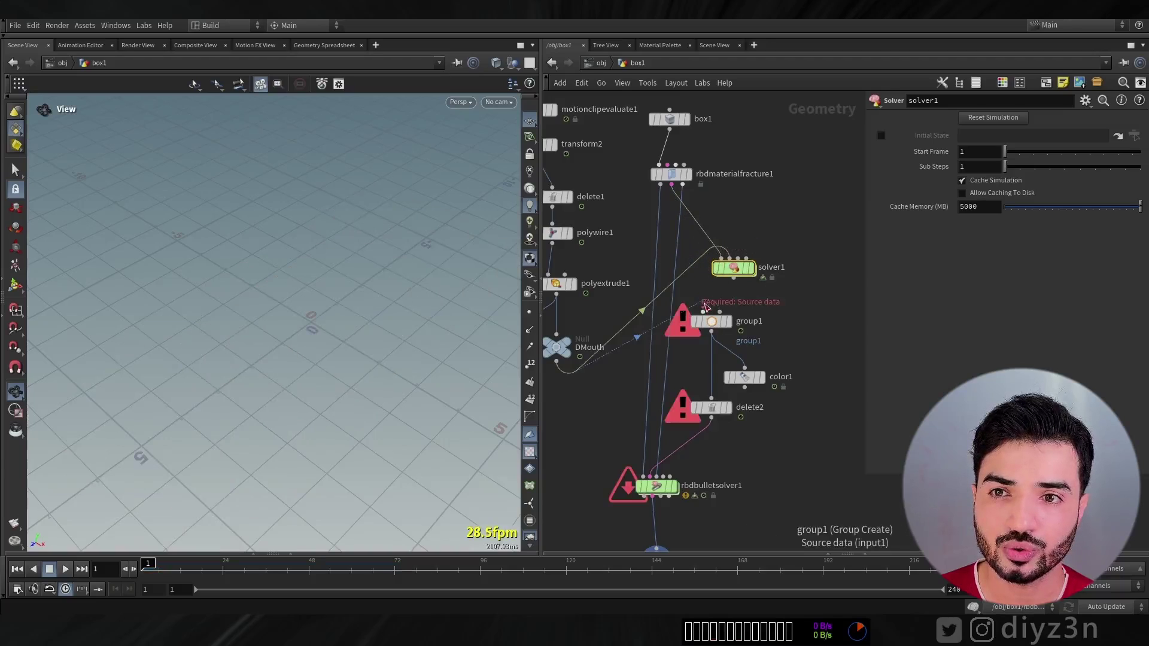
click(703, 311)
key(Escape)
Remove the group1 node from the box1 network and feed the Solver node's output into color1 and delete2.
click(718, 323)
key(Delete)
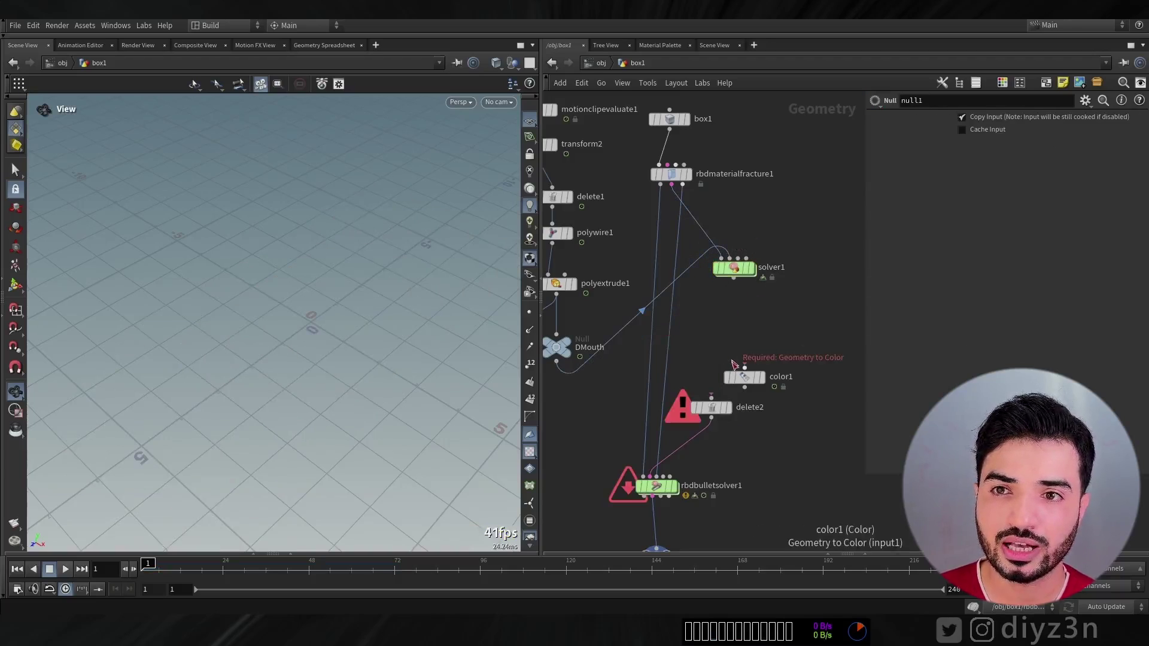
click(745, 367)
click(735, 274)
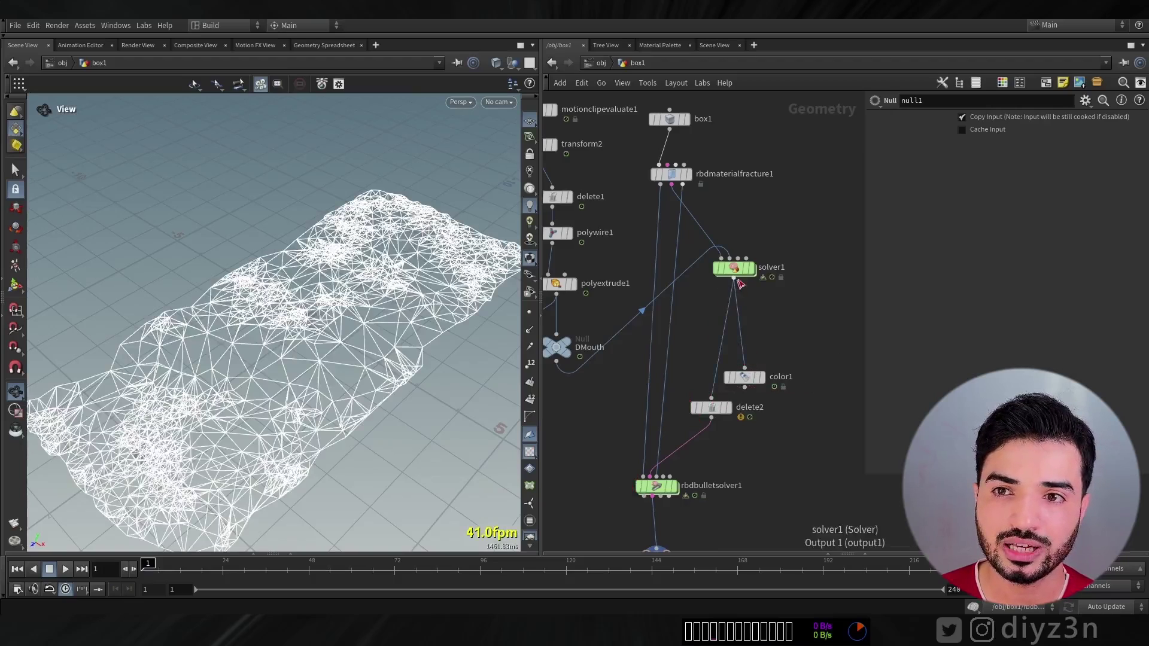
Paste group1 inside the Solver node, connecting Input_1 as source, Input_2 as bounding object, and its output to OUT.
double_click(735, 268)
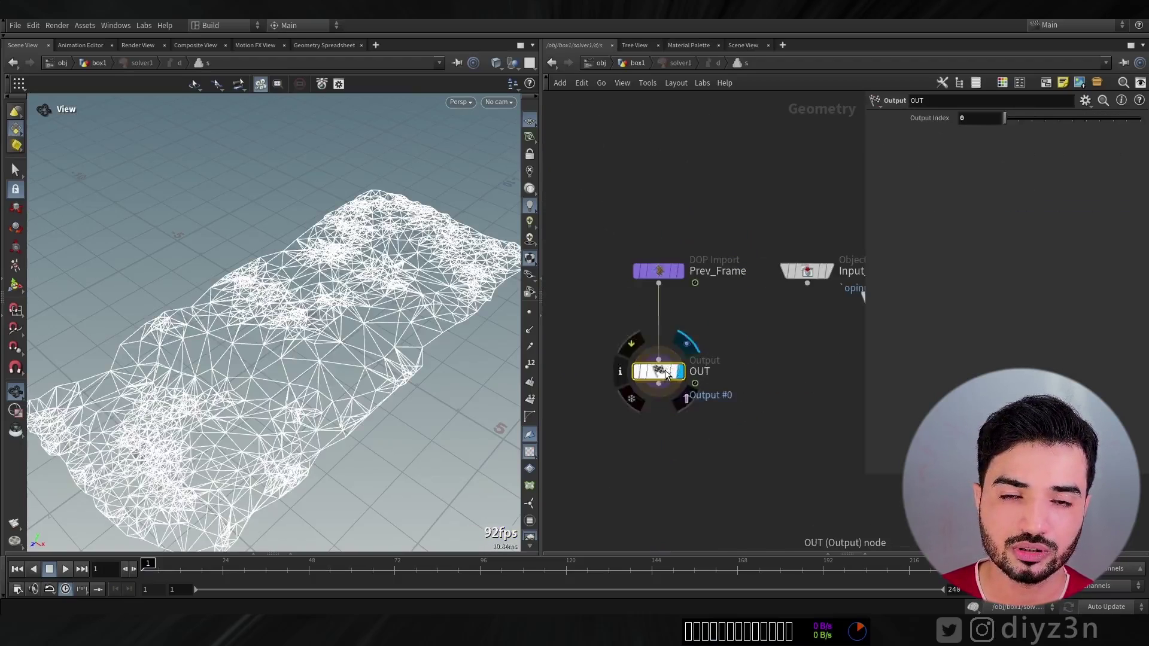
key(ctrl+v)
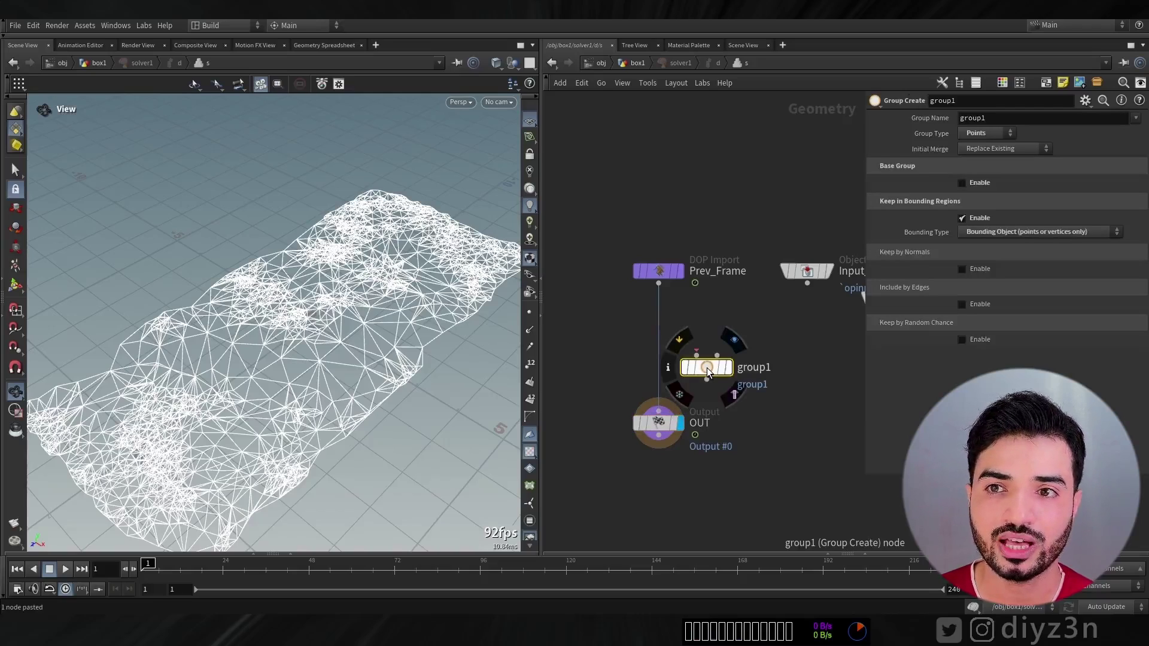
middle_drag(760, 440, 663, 386)
drag(611, 316, 697, 396)
drag(785, 242, 739, 298)
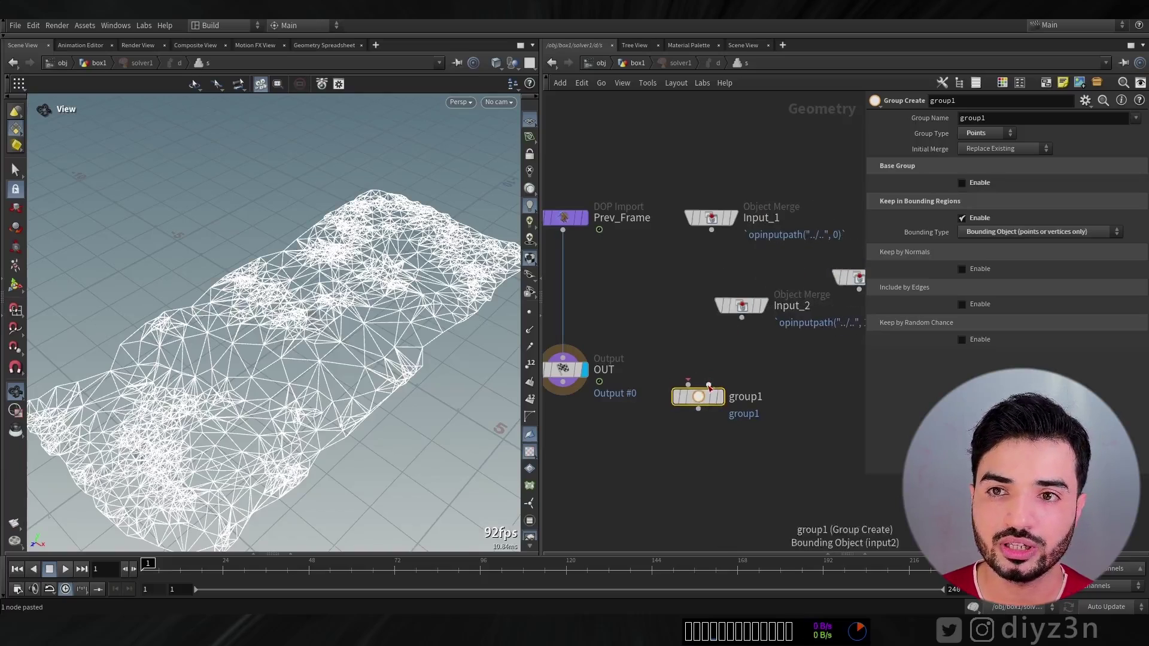
drag(709, 385, 711, 230)
middle_drag(712, 240, 742, 163)
drag(598, 309, 728, 333)
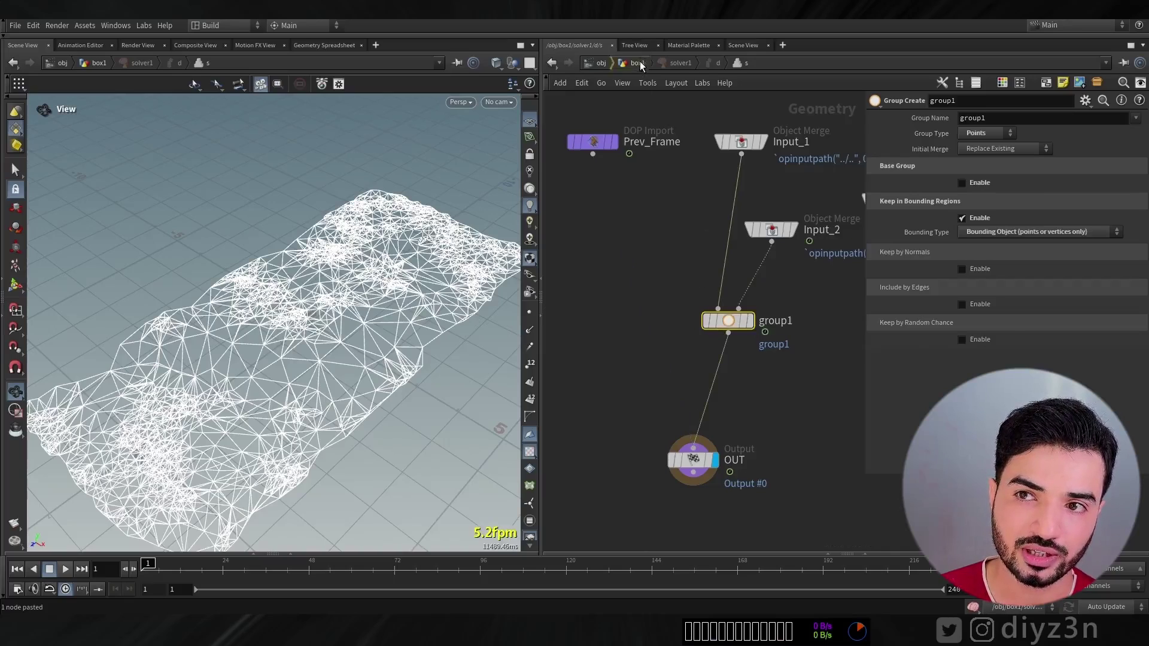
Display color1 in the box1 network at the first frame and review the node setup inside the Solver.
click(640, 63)
click(761, 377)
mouse_move(148, 569)
mouse_down()
mouse_move(174, 569)
mouse_move(143, 569)
mouse_up()
double_click(731, 268)
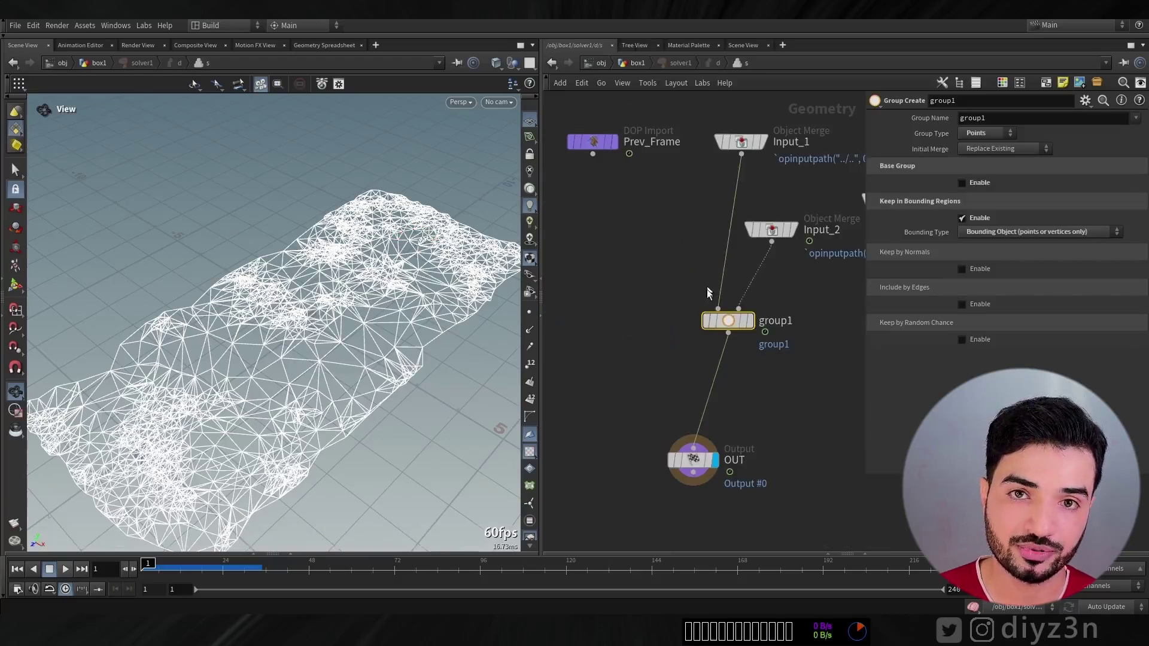
click(624, 61)
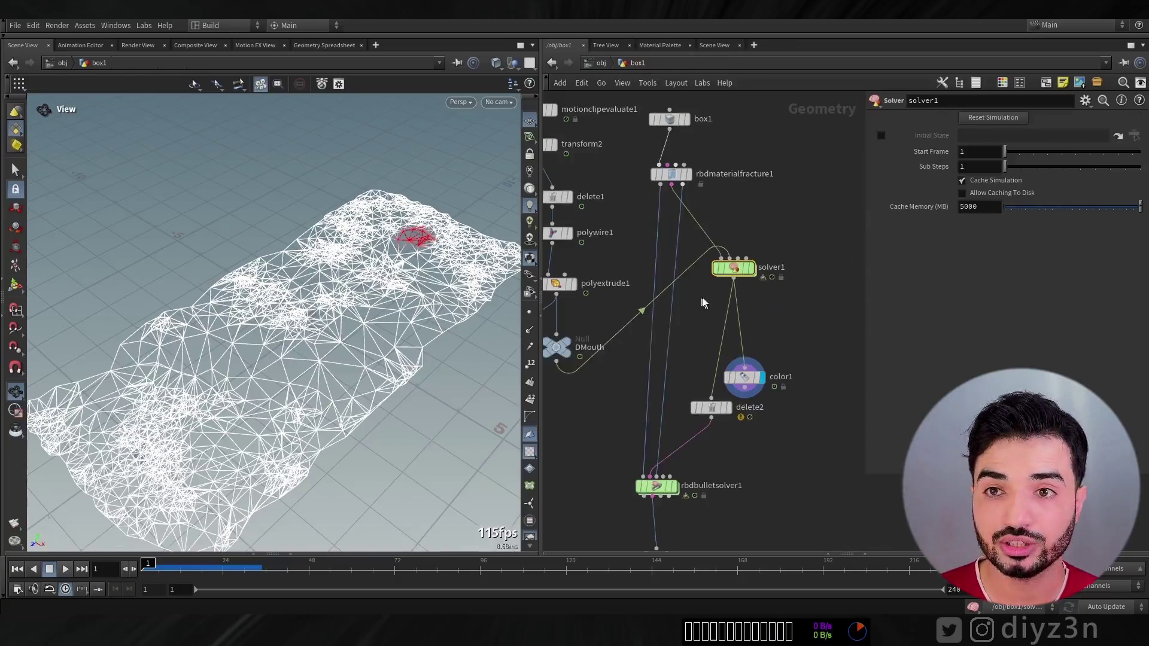
Inside the Solver, insert a Group Copy node between Input_1 and group1, with Prev_Frame connected to its second input.
double_click(726, 271)
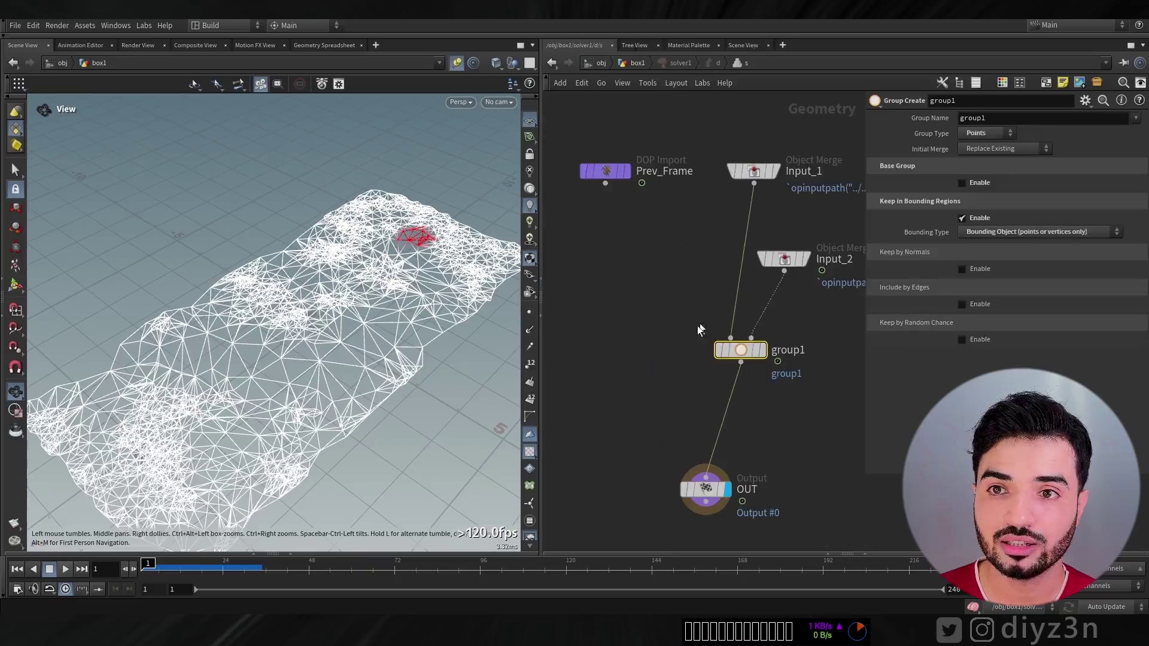
drag(749, 174, 545, 261)
middle_drag(574, 316, 748, 345)
key(ctrl+z)
key(Tab)
text(copy)
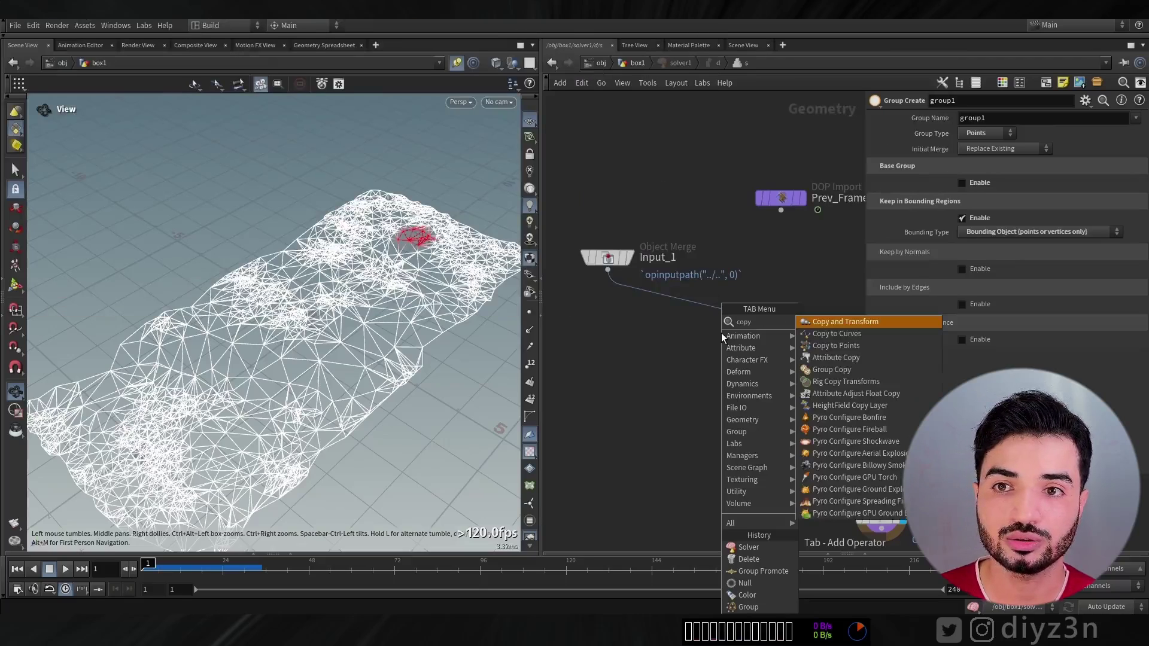
click(838, 369)
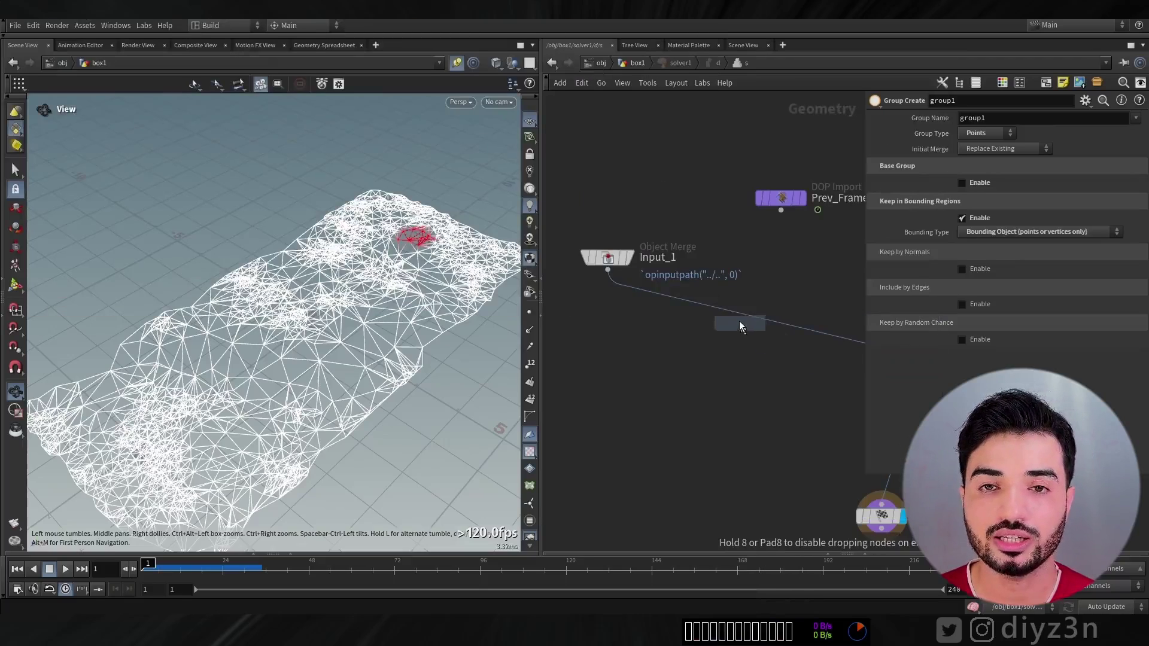
click(744, 318)
click(748, 302)
click(781, 210)
Disable primitive and edge groups on groupcopy1 and set its Point Groups to group1.
click(881, 118)
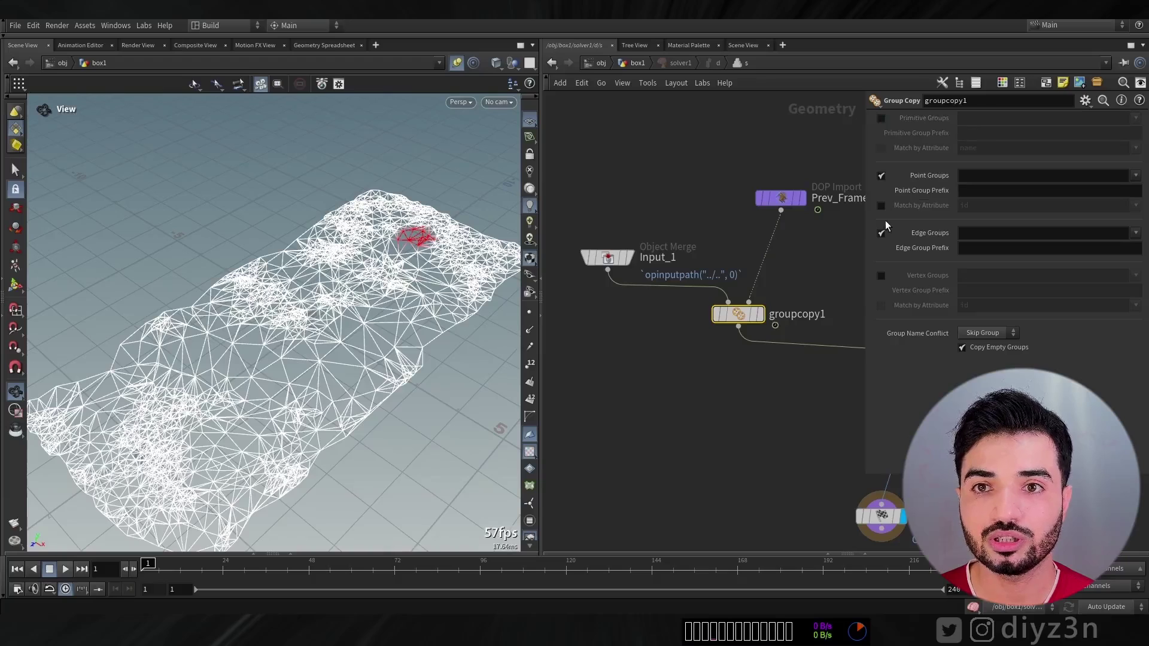
click(881, 234)
middle_drag(847, 326, 721, 316)
click(796, 362)
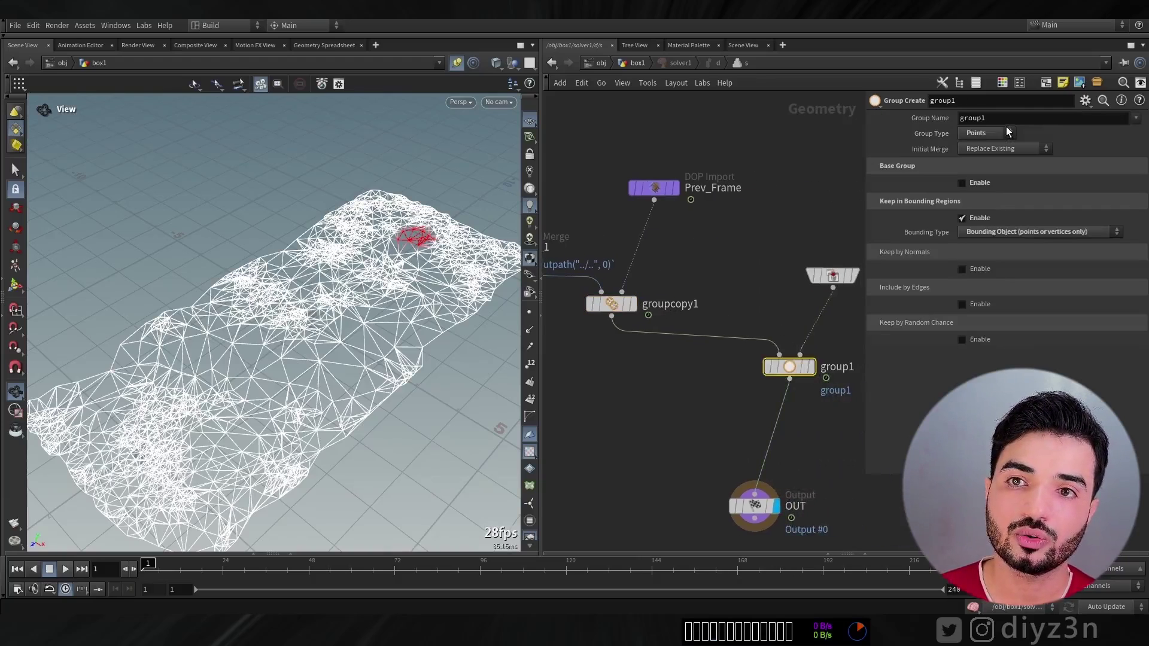
click(634, 305)
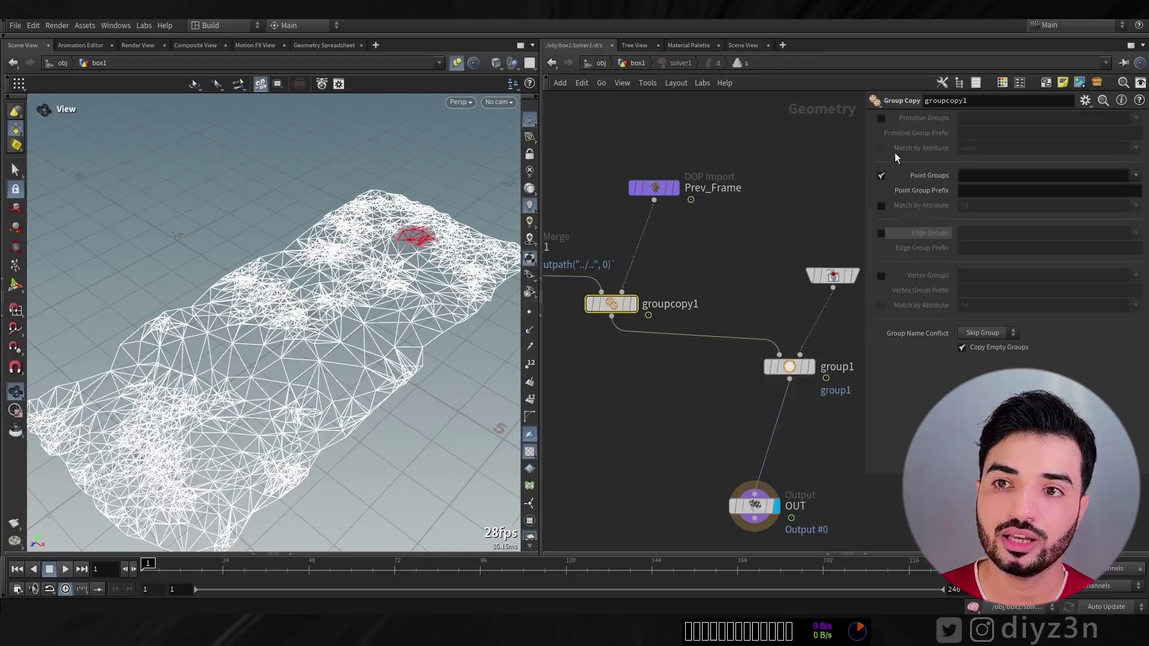
text(group1)
click(763, 353)
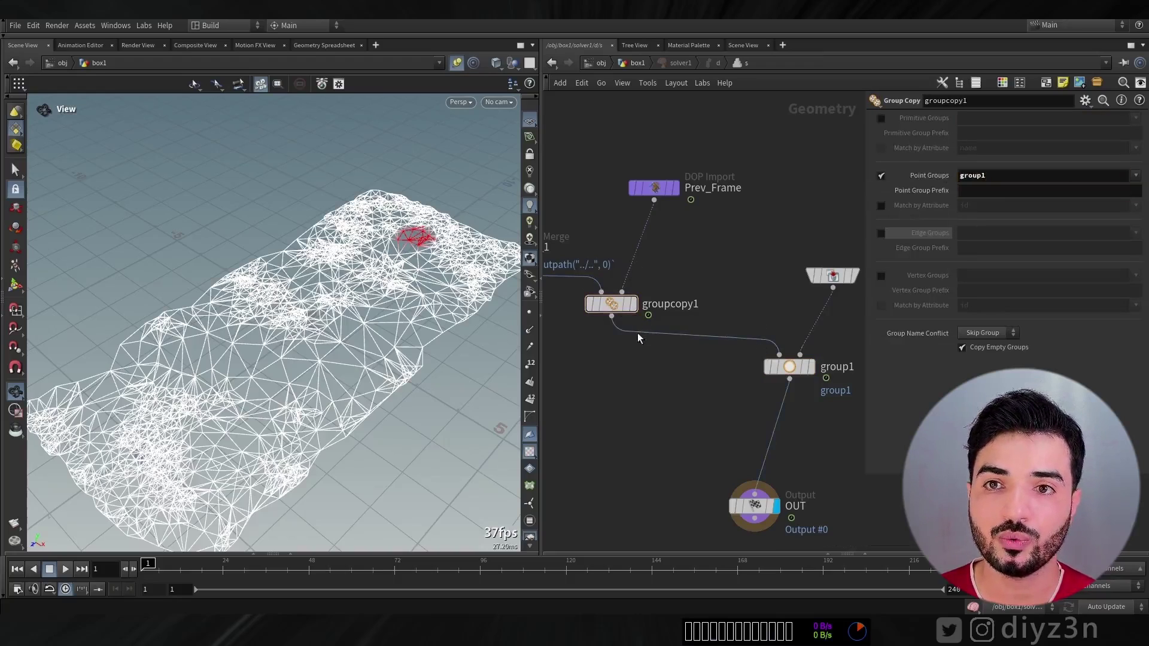
Set group1's Initial Merge to Union with Existing, scrub through the frames to check the accumulated group, and return to frame 1.
click(802, 367)
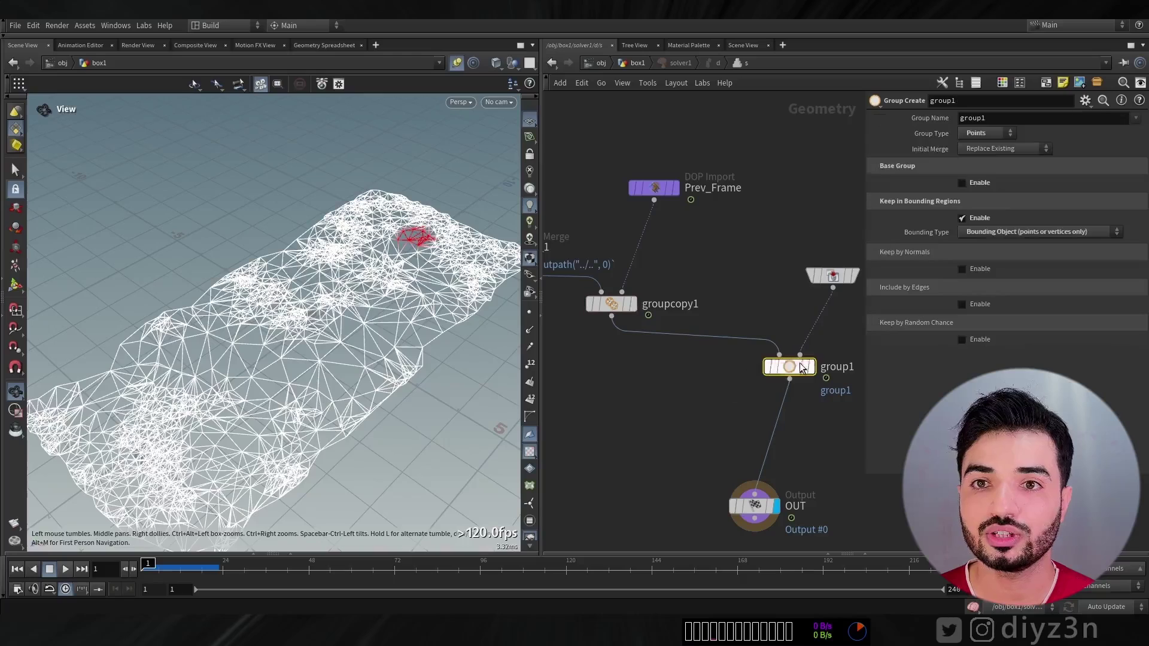
click(991, 148)
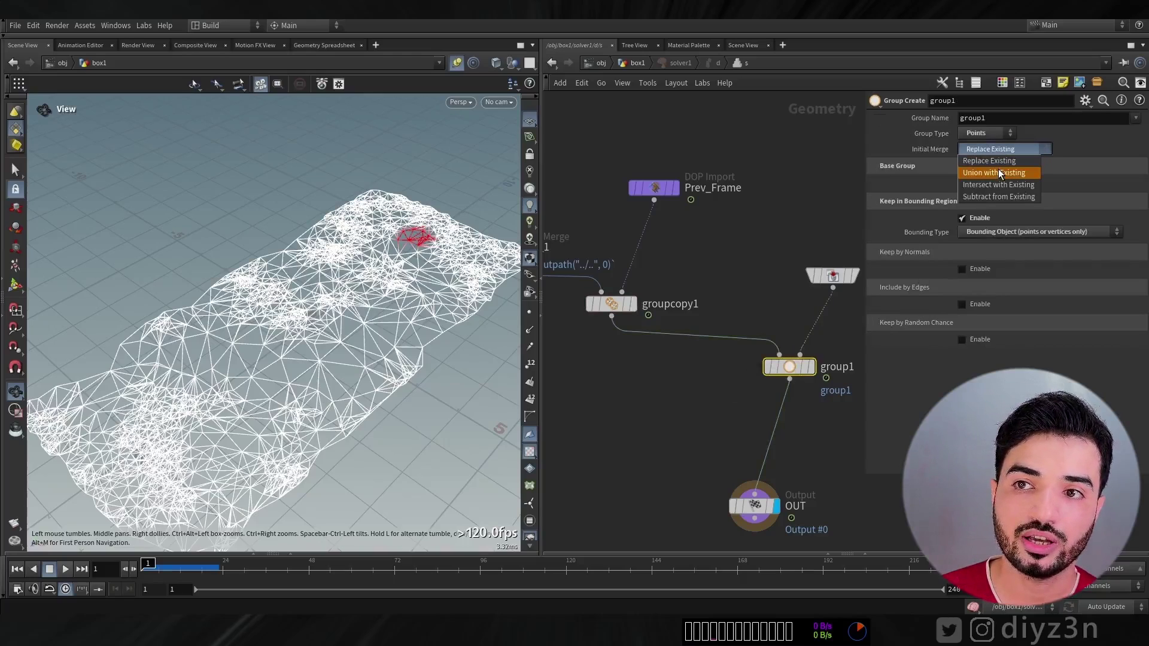
click(998, 172)
drag(154, 571, 219, 571)
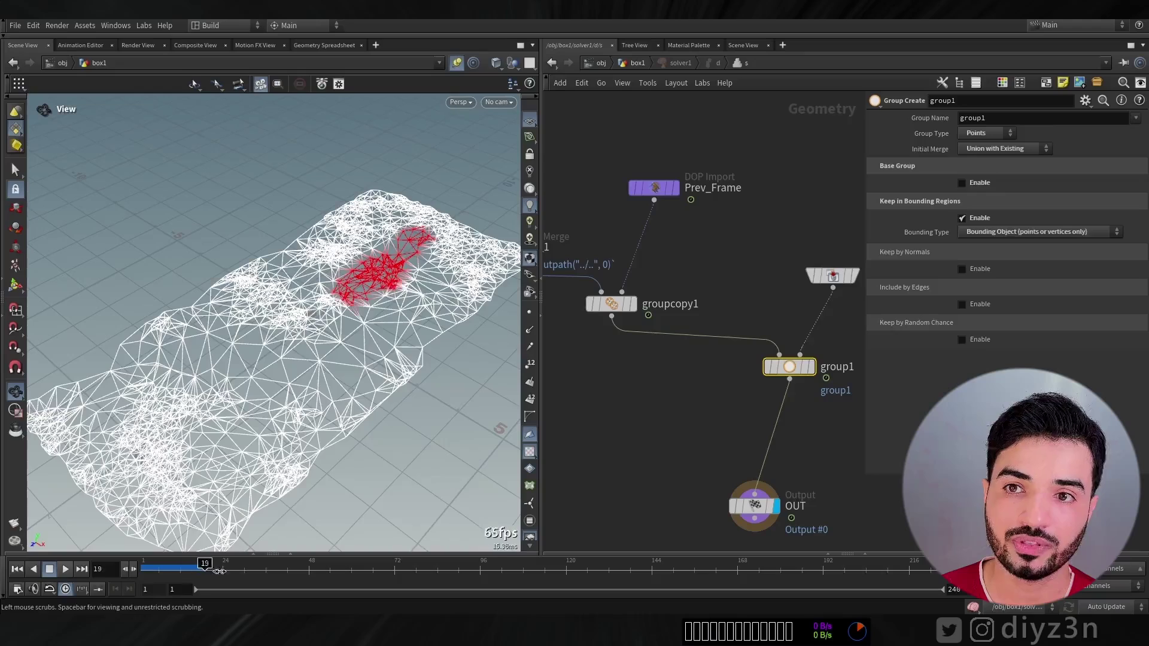
click(16, 569)
Return to the box1 network, display delete2 and play the animation to check the constraint deletion, ending at the first frame.
click(630, 66)
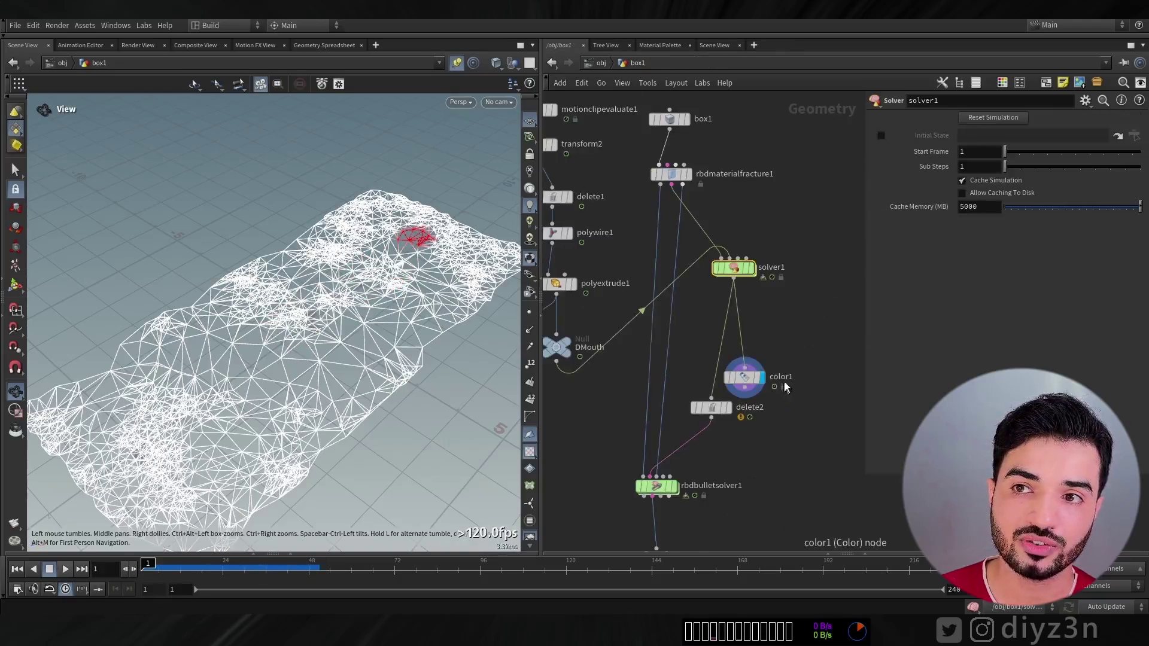
middle_drag(785, 382, 790, 313)
click(732, 340)
click(717, 339)
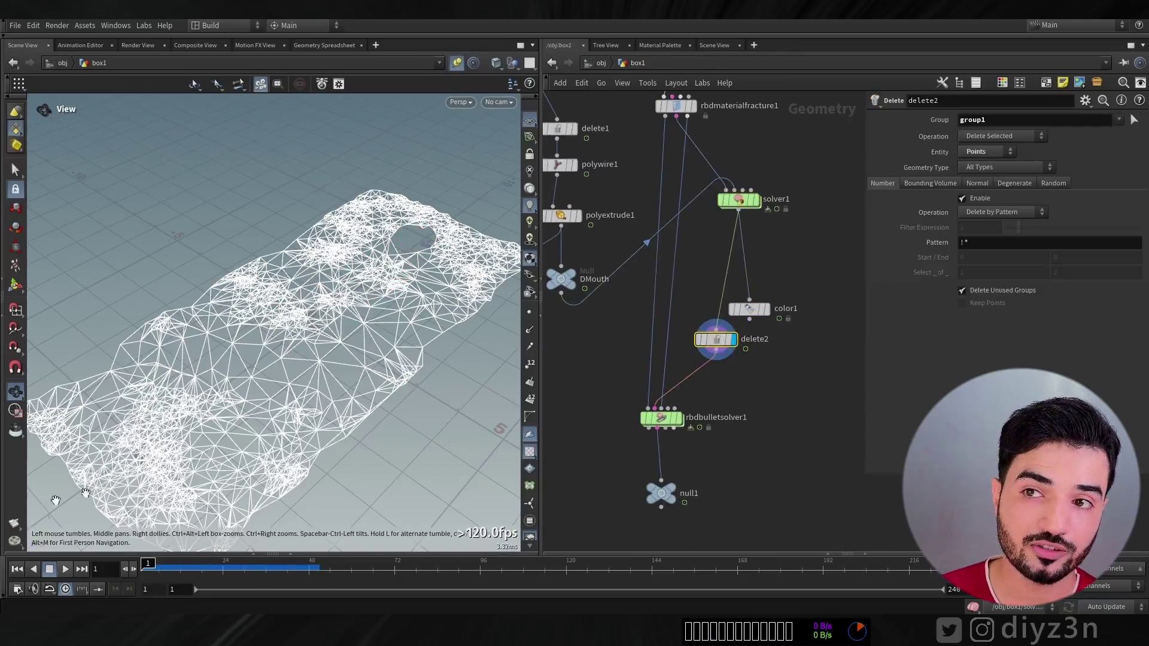
click(64, 570)
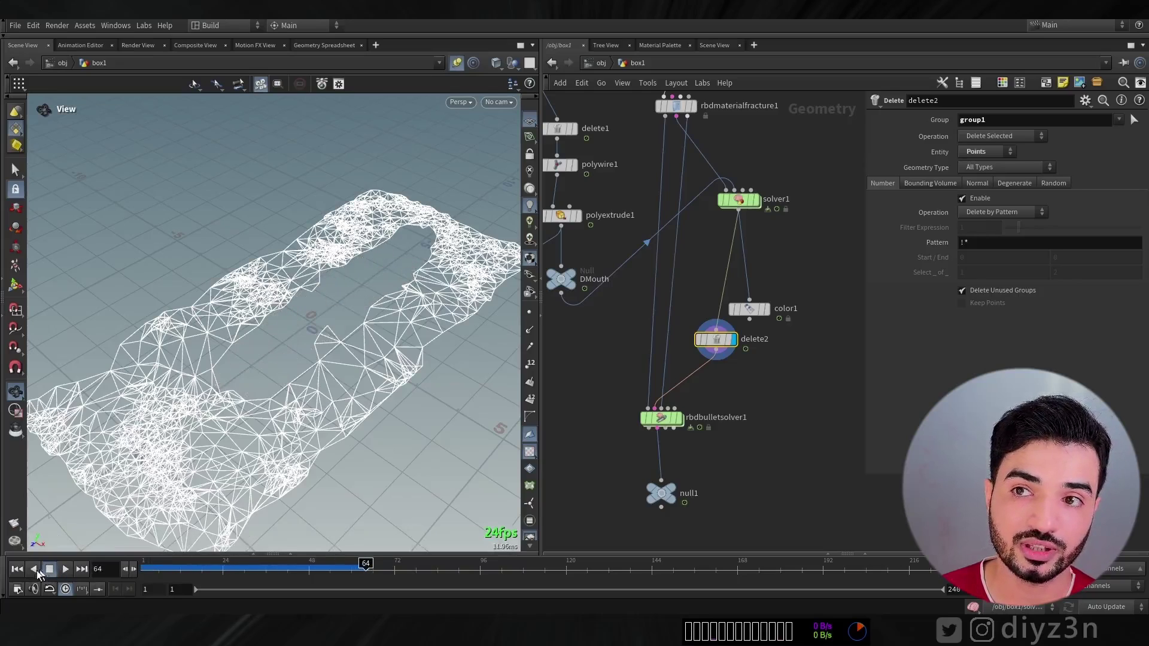
click(17, 569)
Display rbdbulletsolver1 and play the simulation to check how the slab breaks.
click(670, 493)
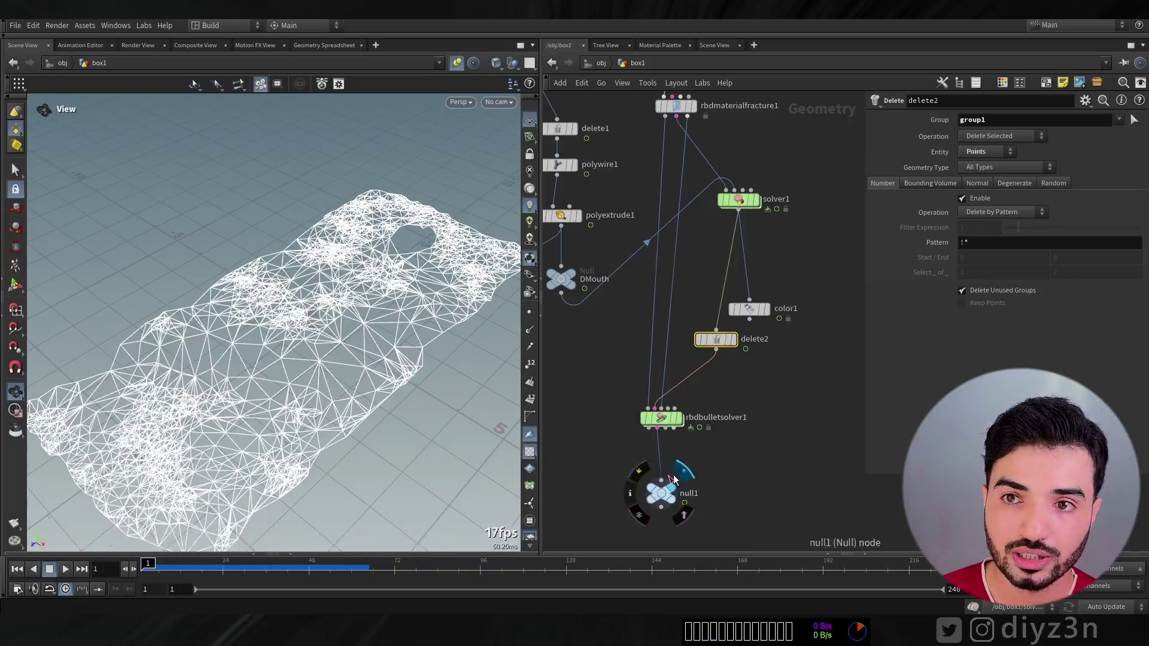
click(679, 419)
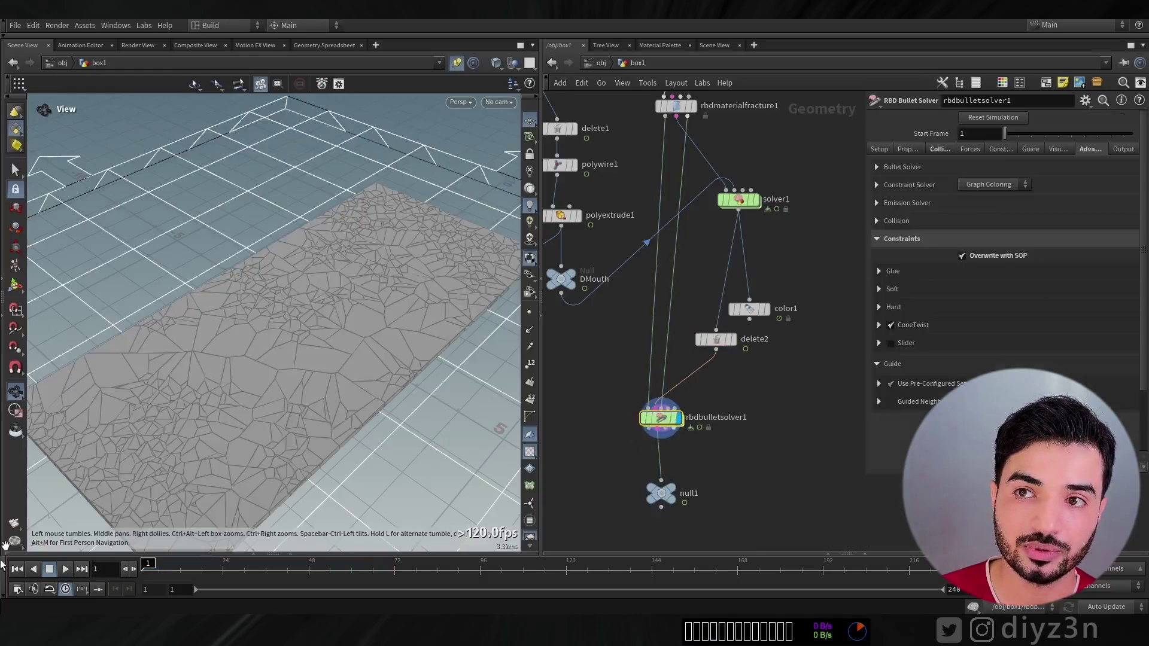
click(65, 570)
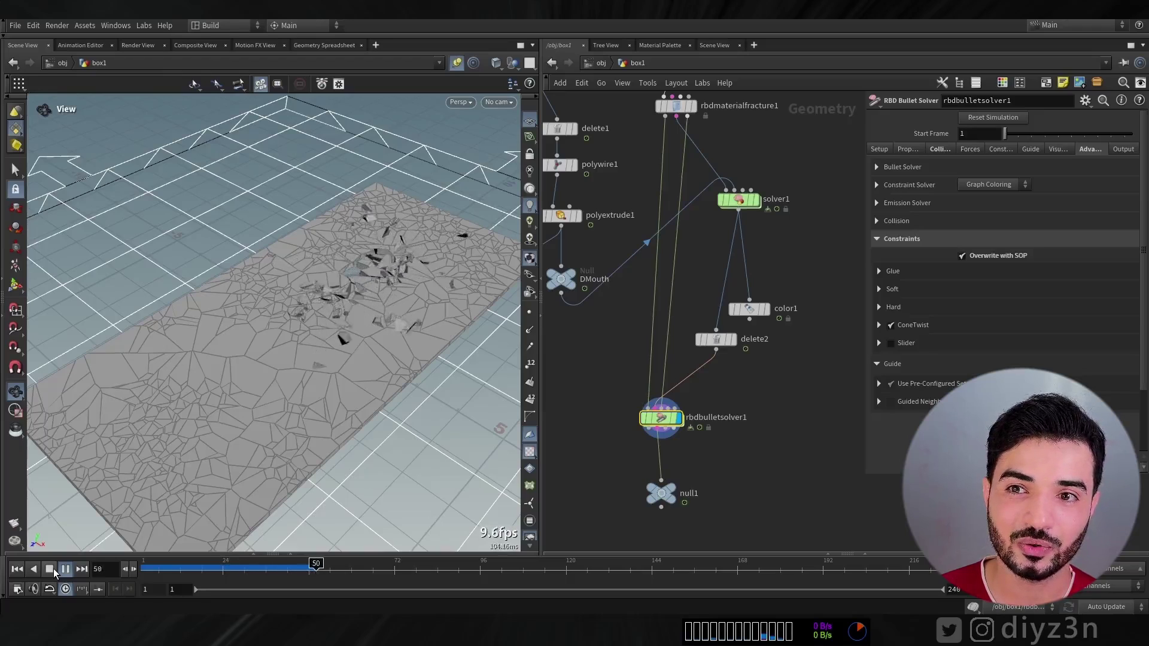
click(50, 570)
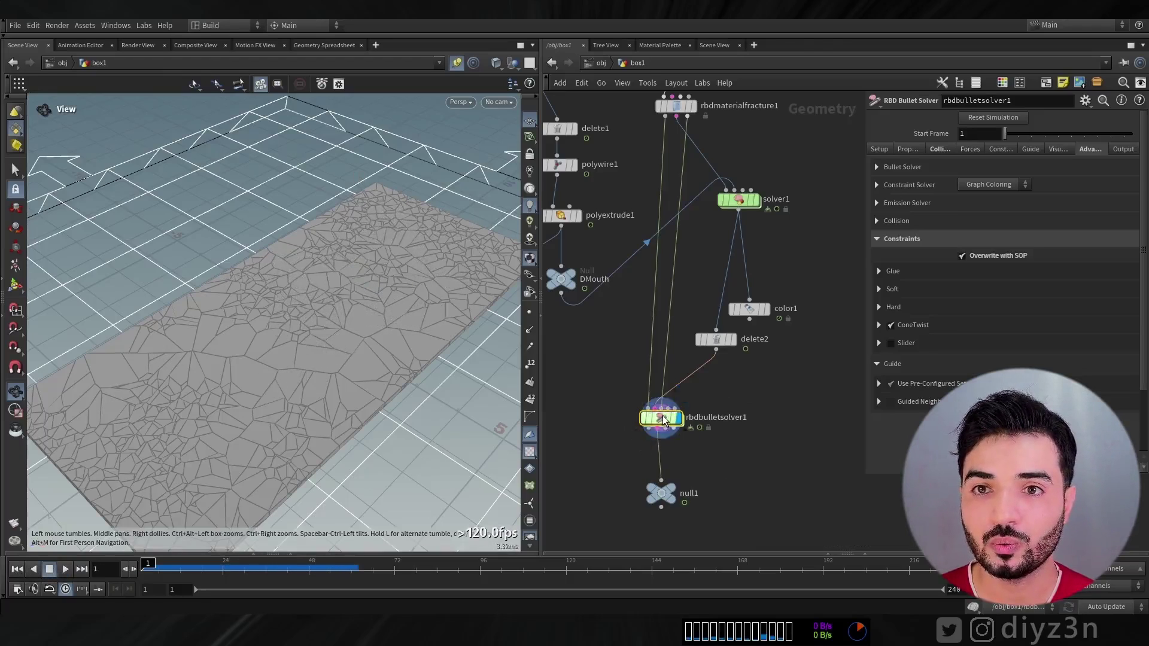
In the bullet solver's forces network, set popforce1's noise amplitude to 5 and Y force to 20, and preview the simulation.
double_click(663, 419)
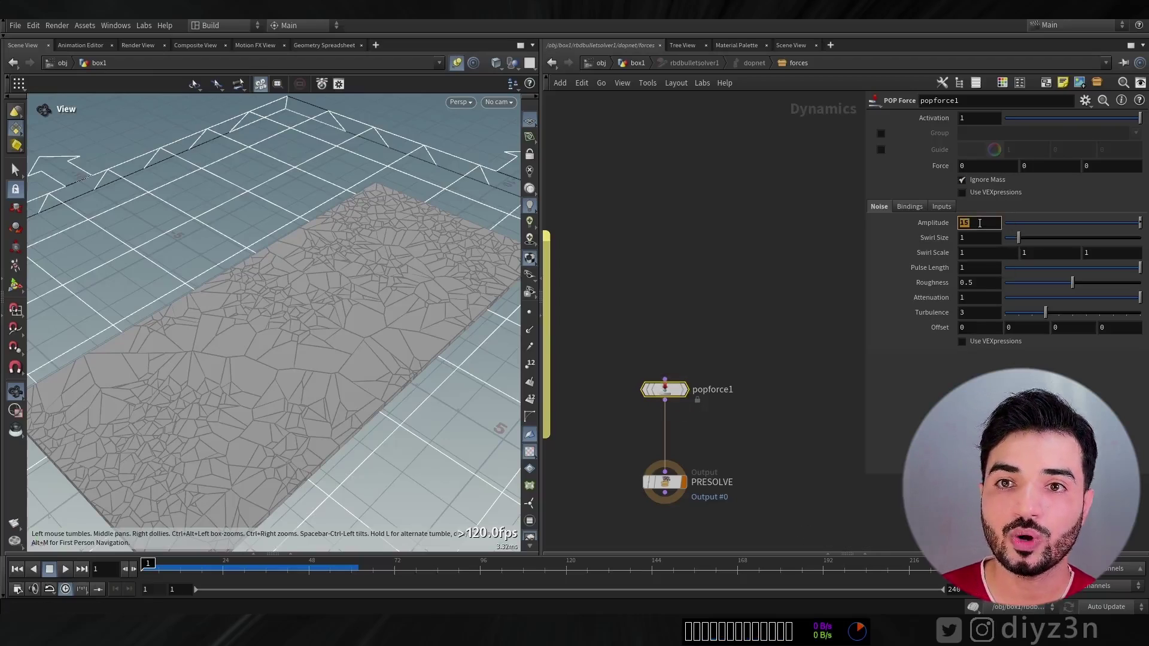
click(1046, 167)
text(10)
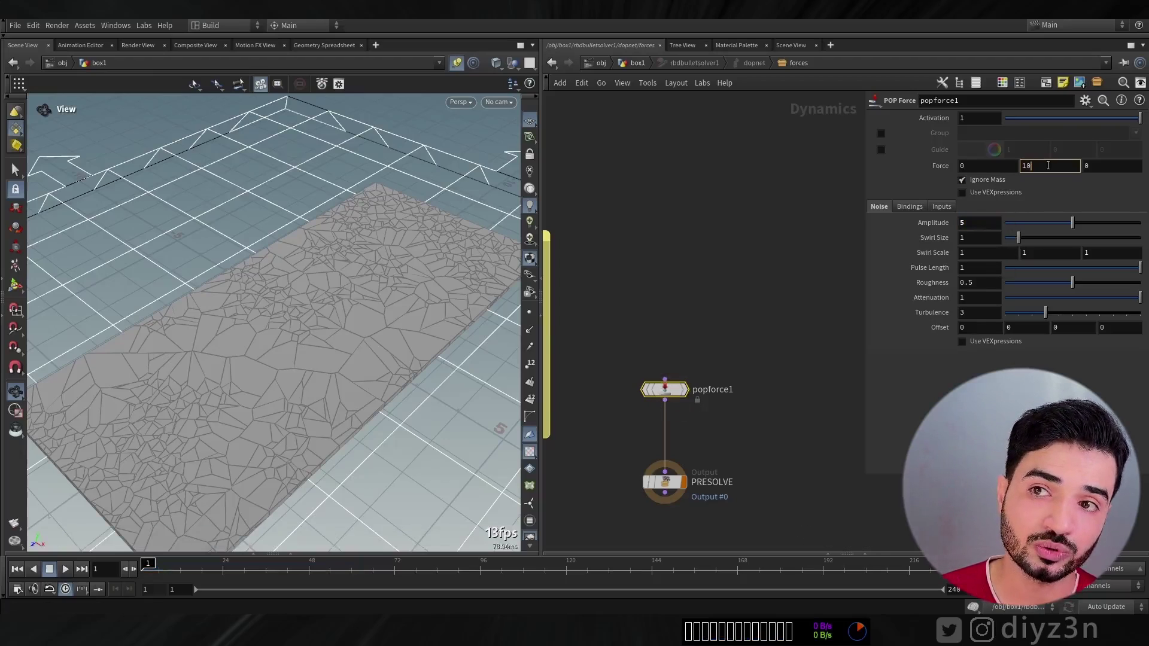
click(651, 63)
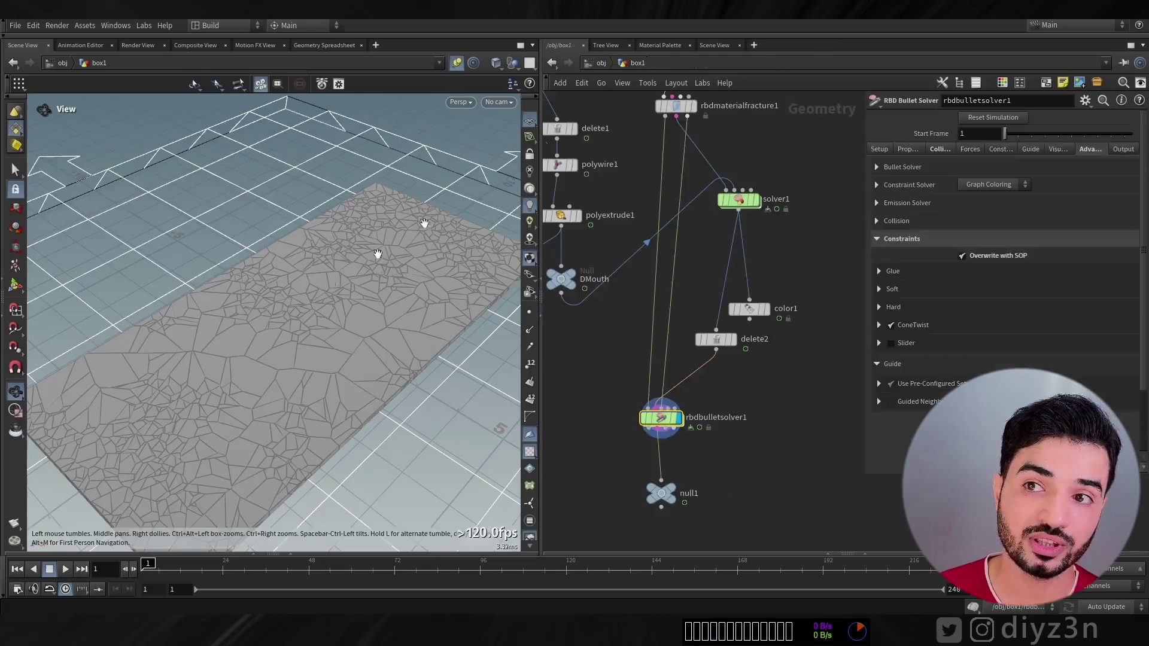
click(66, 569)
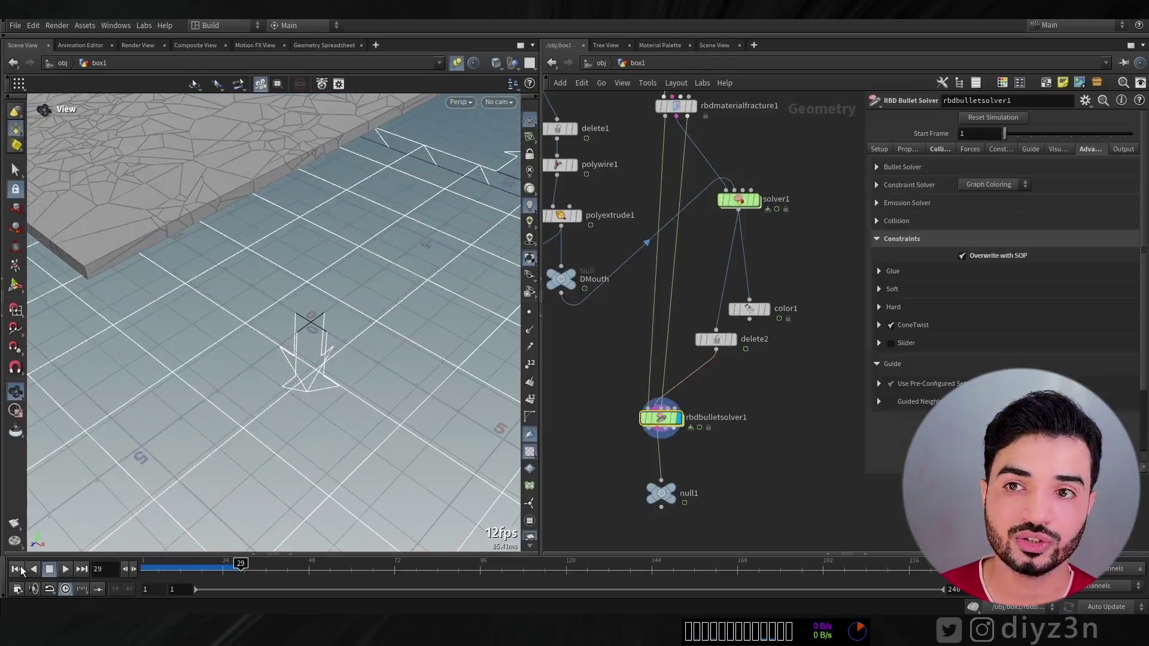
click(20, 569)
Add a POP Group node above popforce1 in the bullet solver's forces network.
double_click(669, 420)
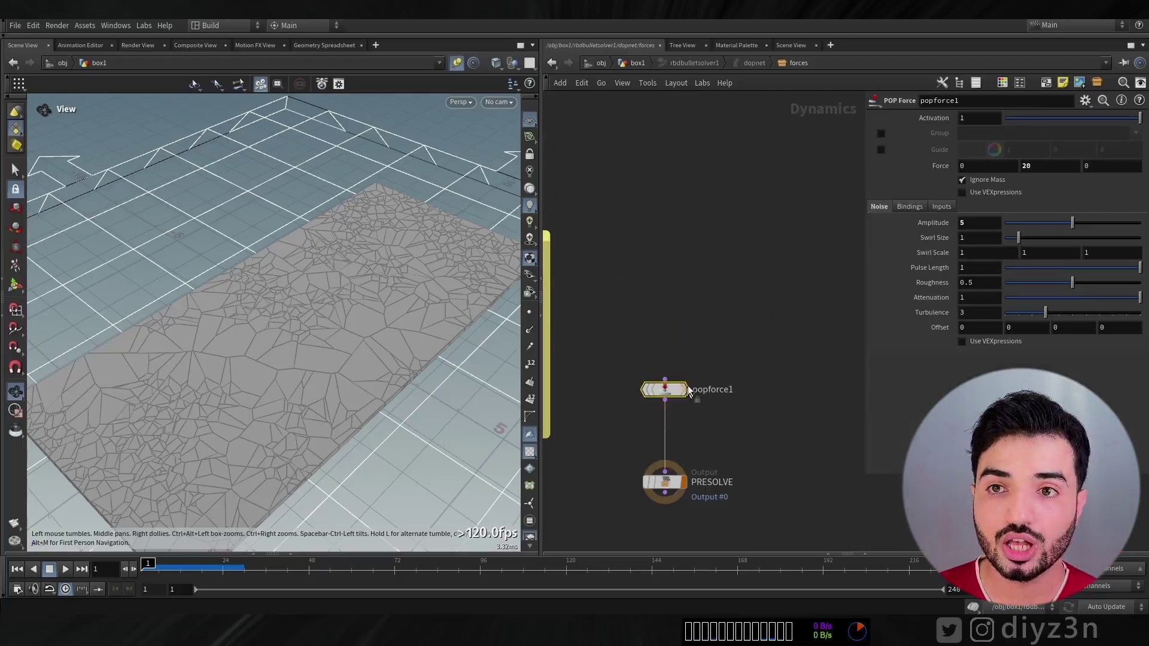
key(Tab)
mouse_move(707, 300)
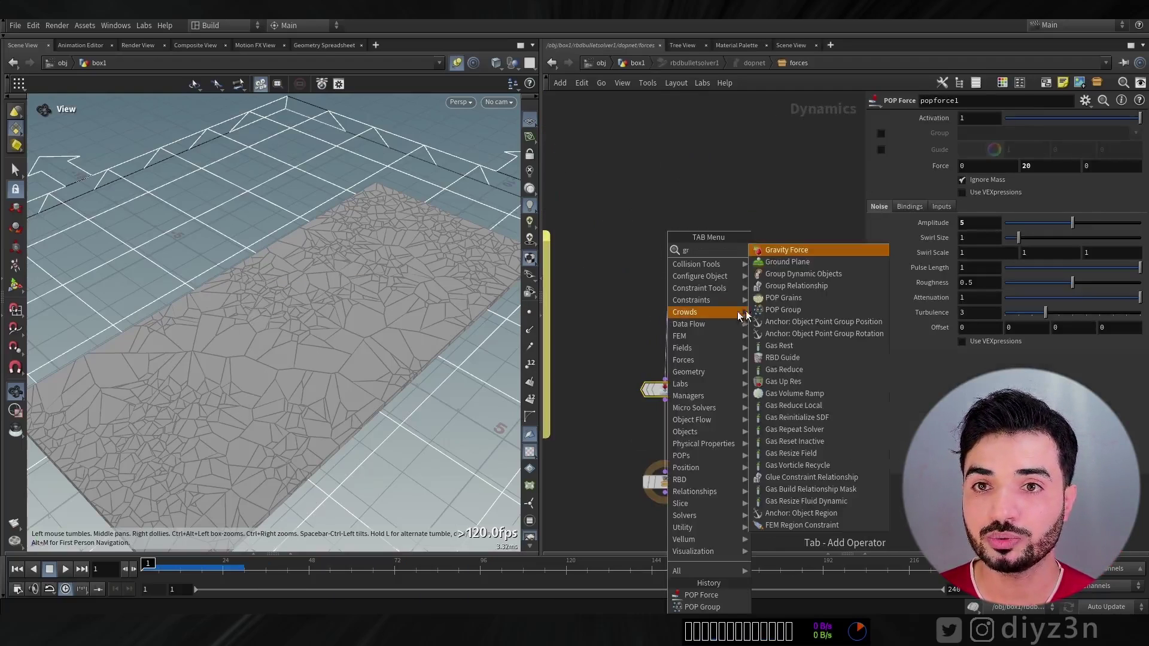
click(781, 318)
Enable bounding on popgroup1 as Bounding Object with SOP path /obj/box1/DMouth, and preview the simulation.
click(911, 194)
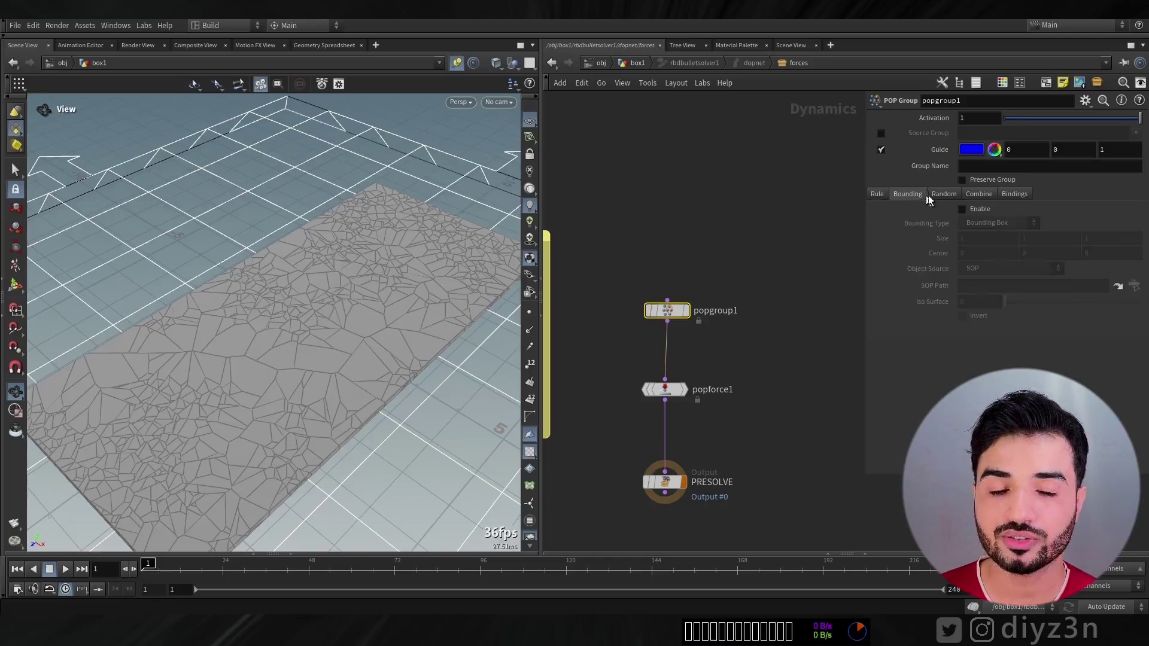
click(962, 209)
click(992, 223)
click(998, 263)
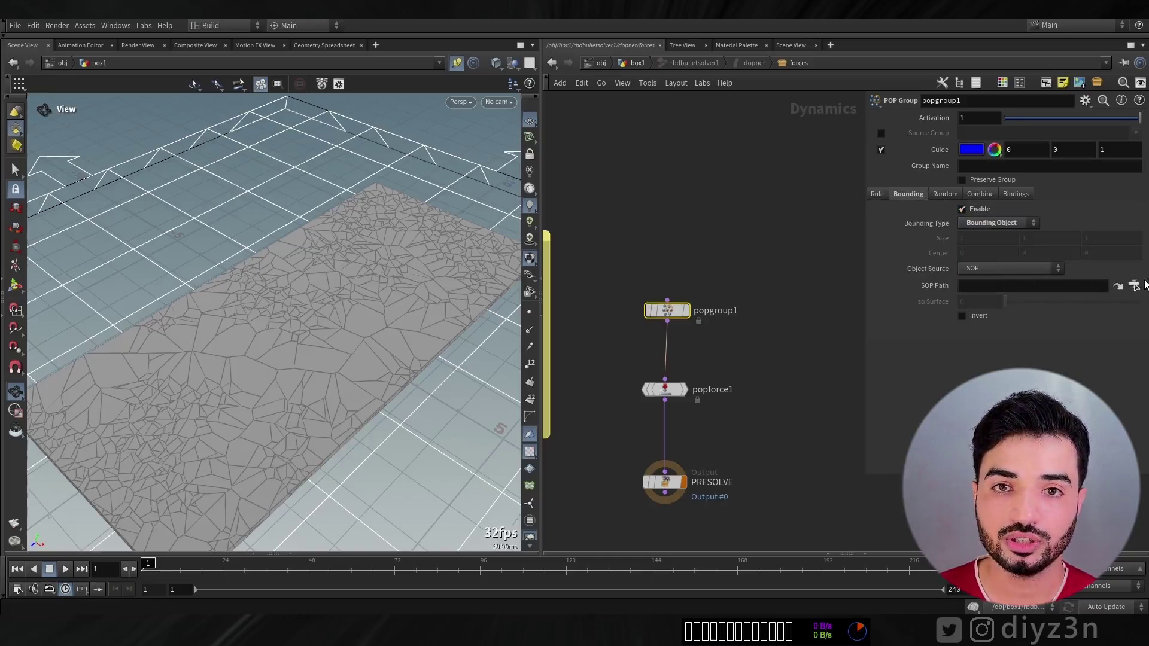
click(1118, 285)
drag(1137, 256, 1138, 205)
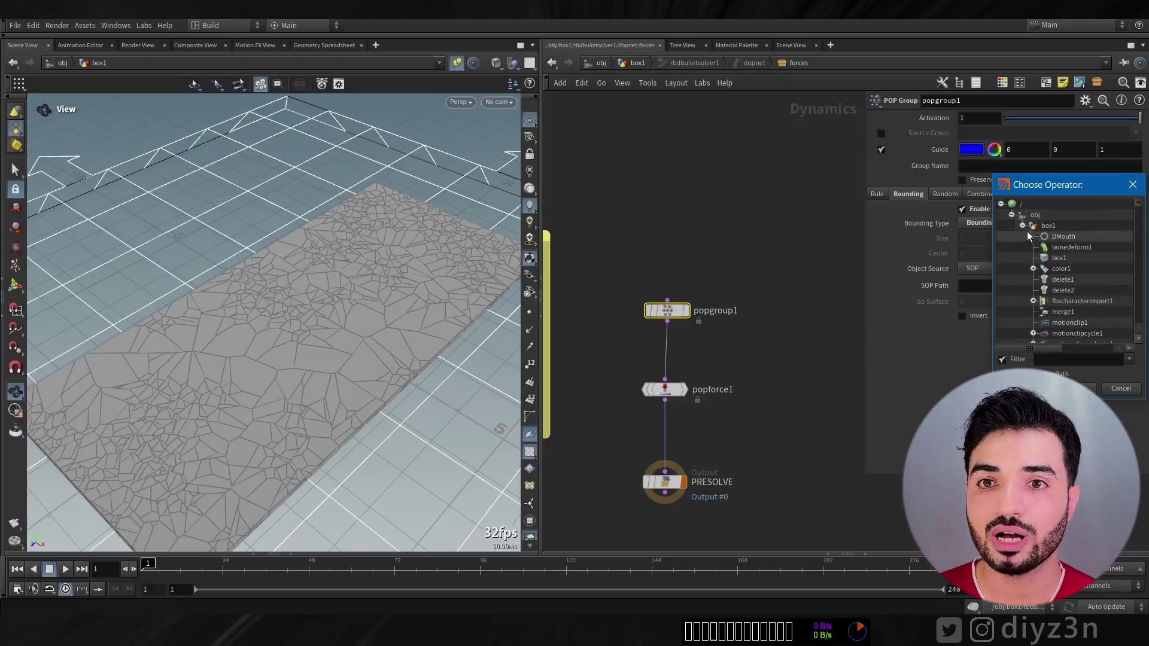
double_click(1063, 236)
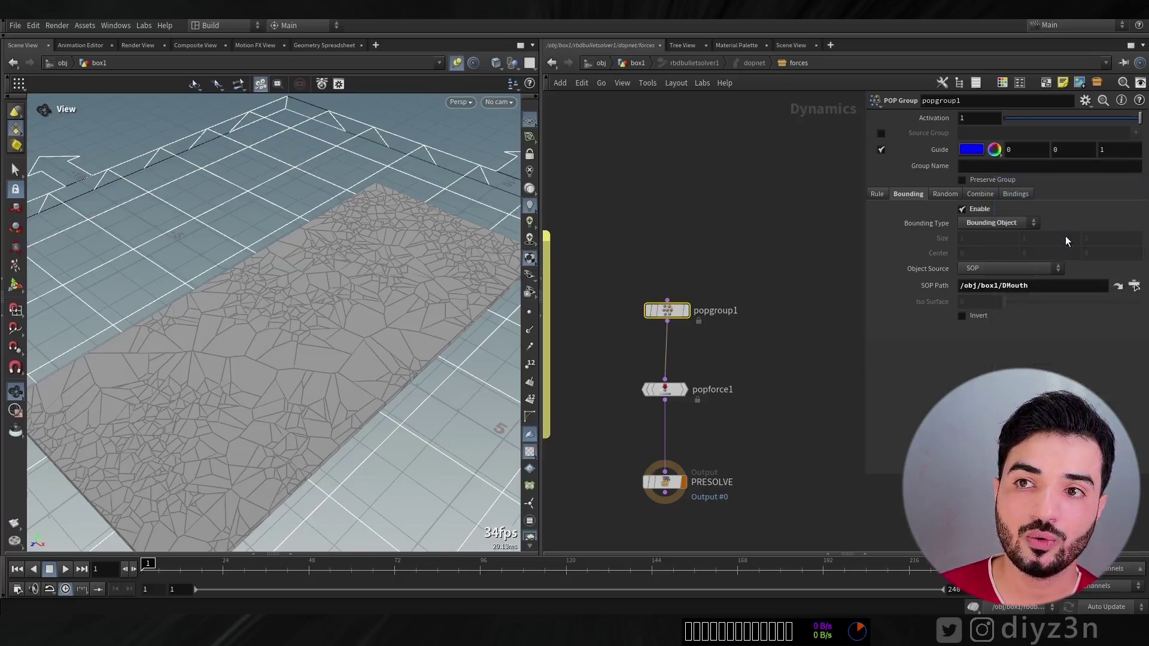
click(66, 569)
click(17, 570)
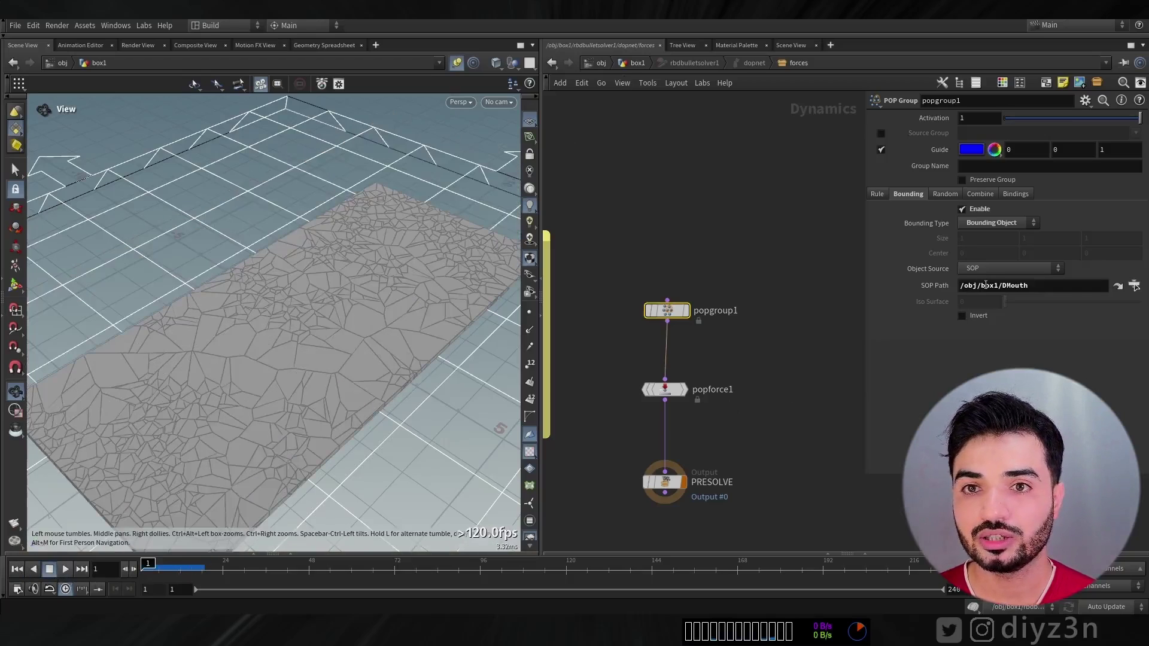
Try Bounding Volume as popgroup1's bounding type, preview the simulation, and switch back to Bounding Object.
click(1009, 223)
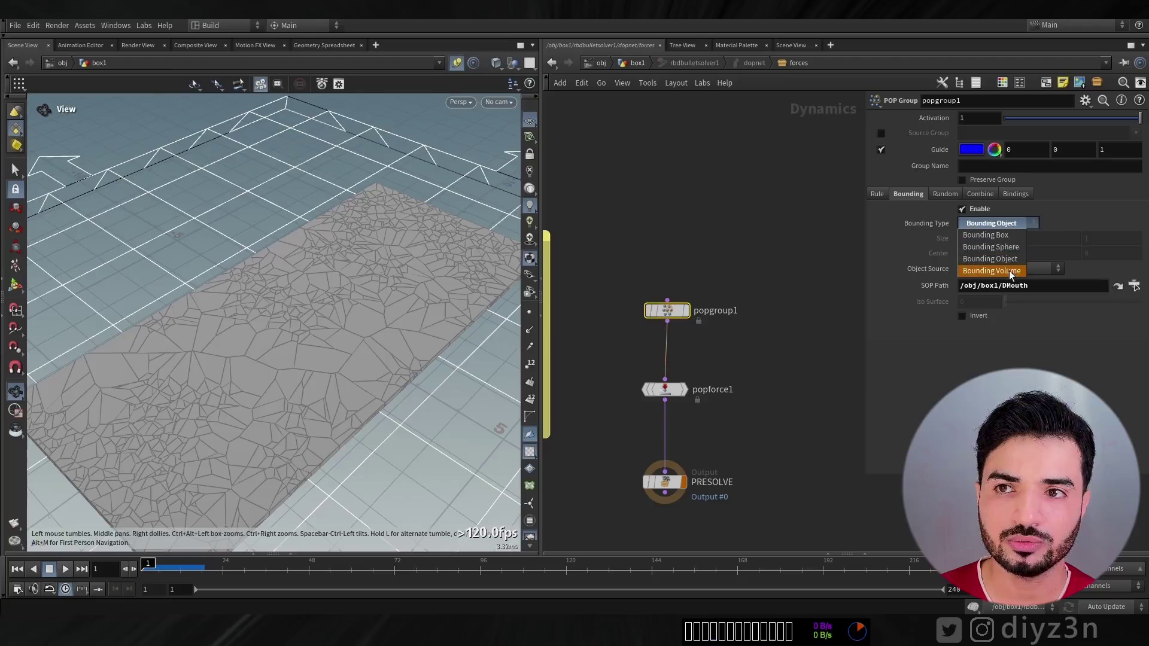
click(1009, 270)
click(65, 569)
click(50, 569)
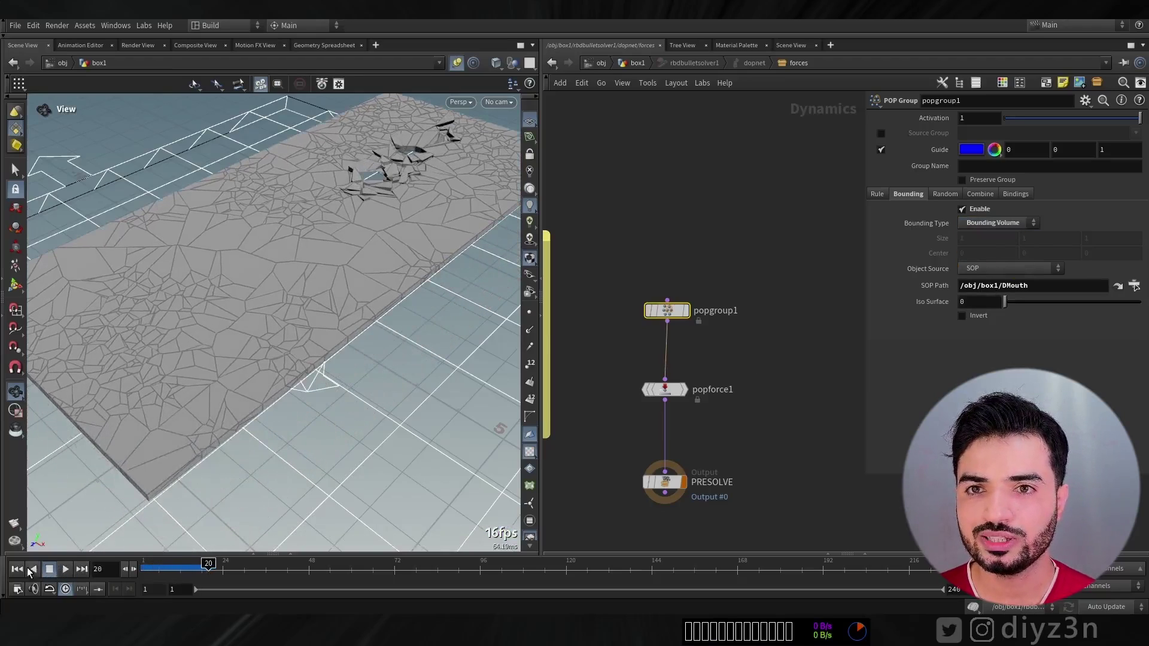
click(17, 569)
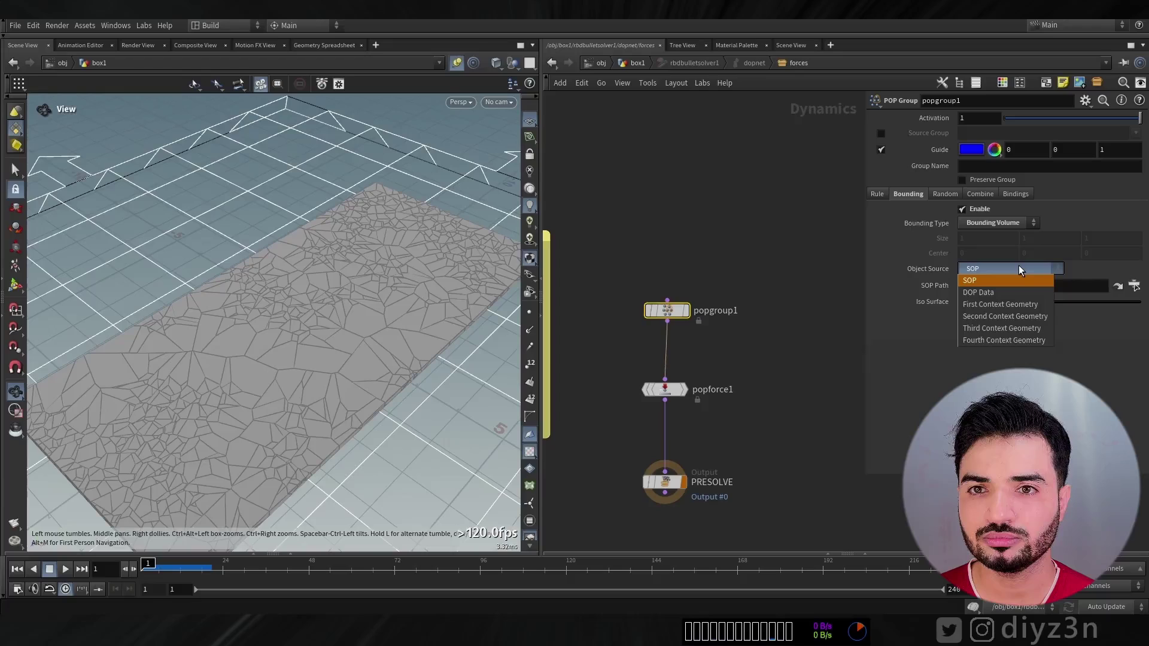
click(1001, 221)
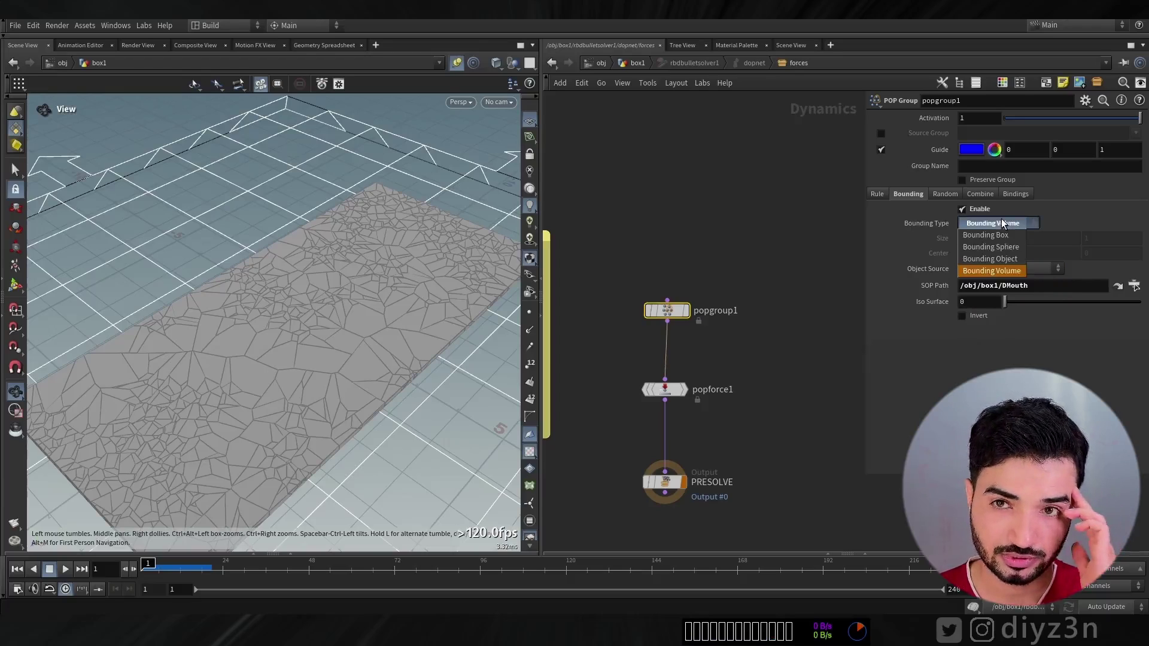
click(1003, 263)
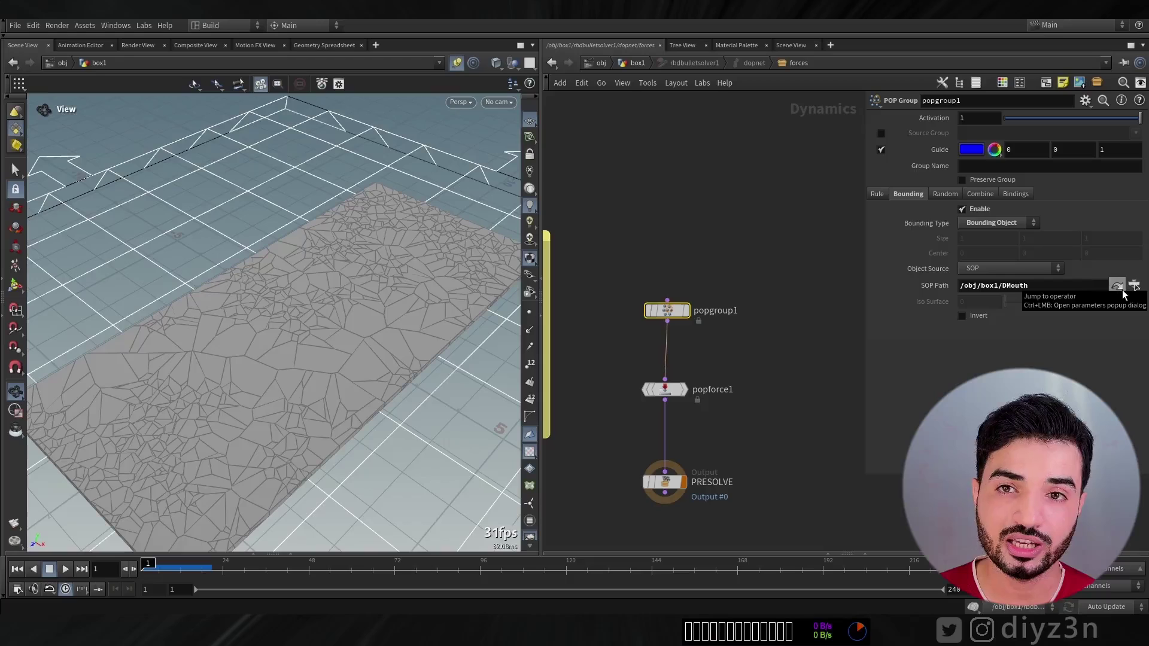
Name popgroup1's group GG, assign GG as popforce1's group, and preview the simulation.
click(977, 171)
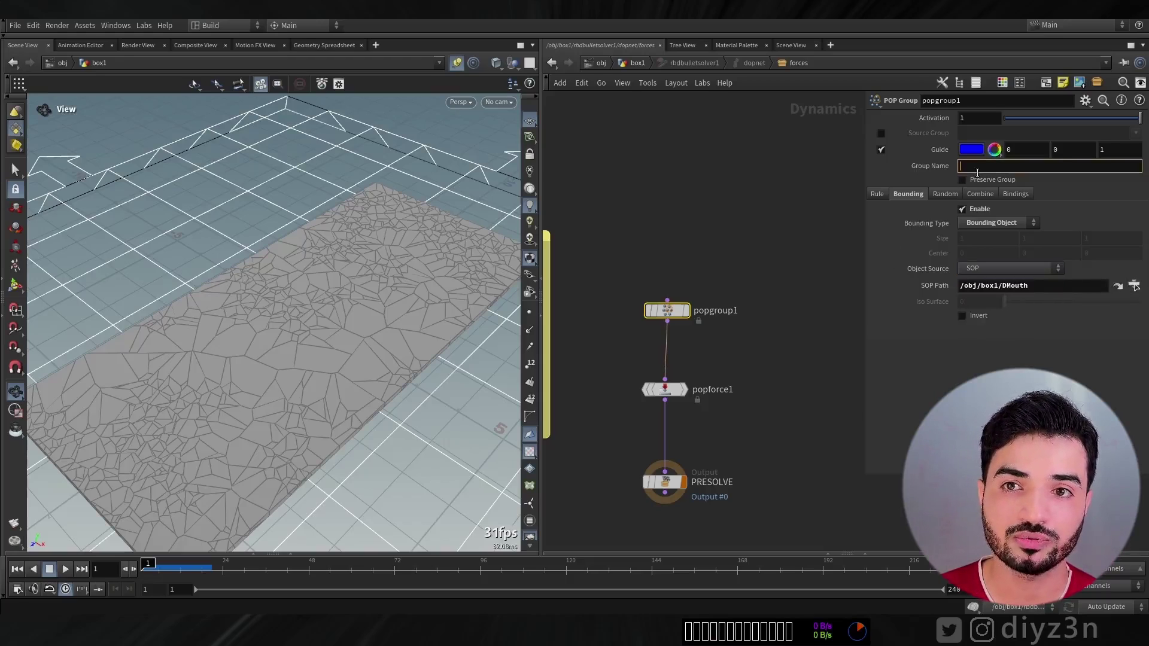
click(665, 389)
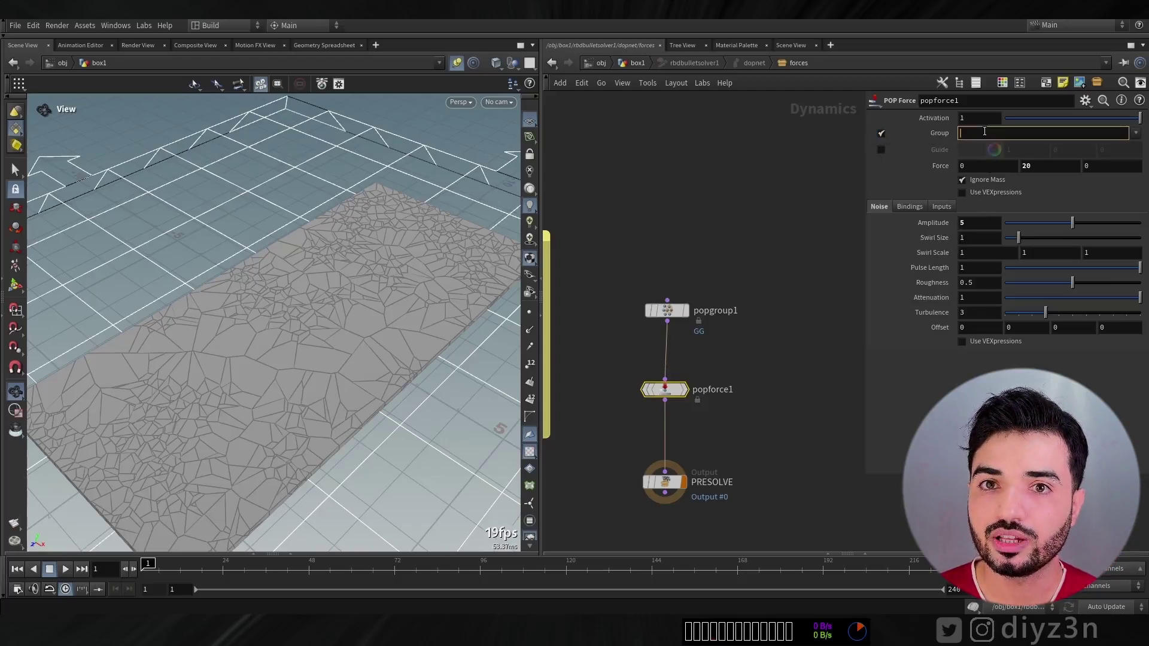
click(65, 569)
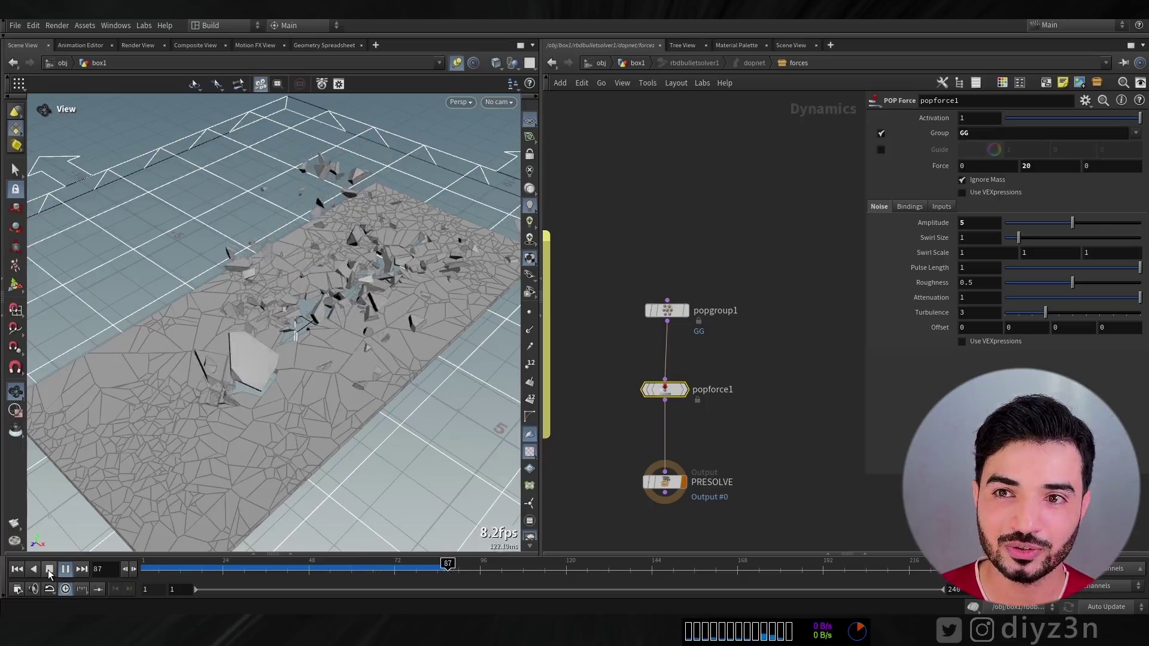
click(50, 571)
click(17, 569)
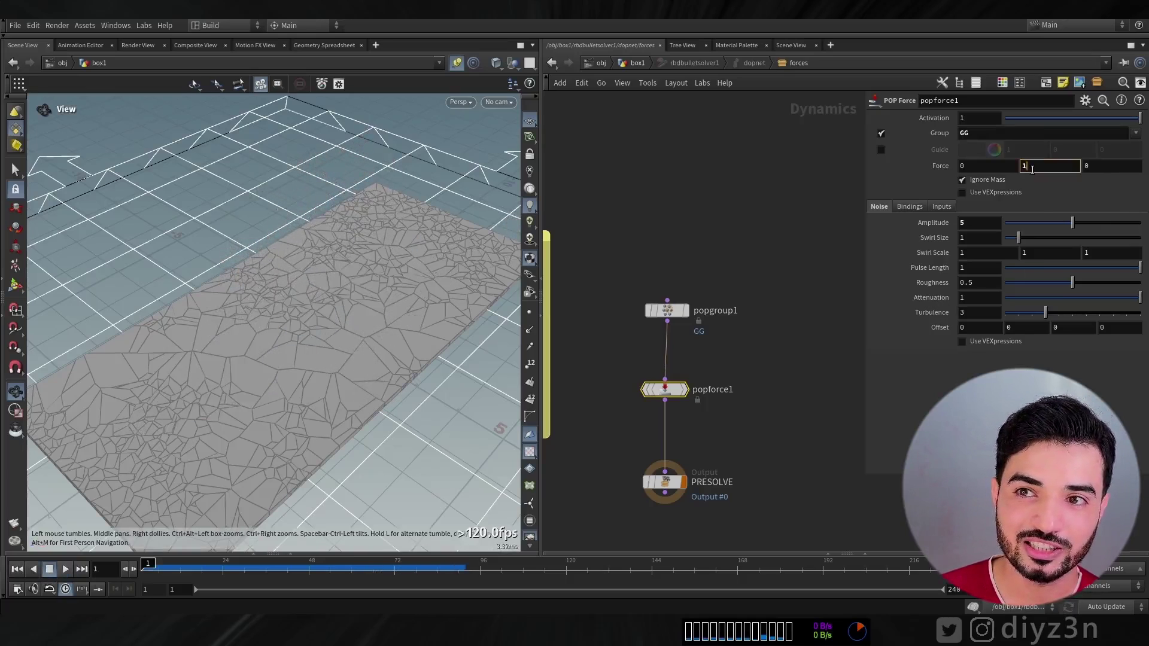
Set popforce1's Y force to 10, return to the box1 network, and review a flipbook of the simulation.
text(0)
key(Return)
click(635, 65)
drag(335, 317, 368, 199)
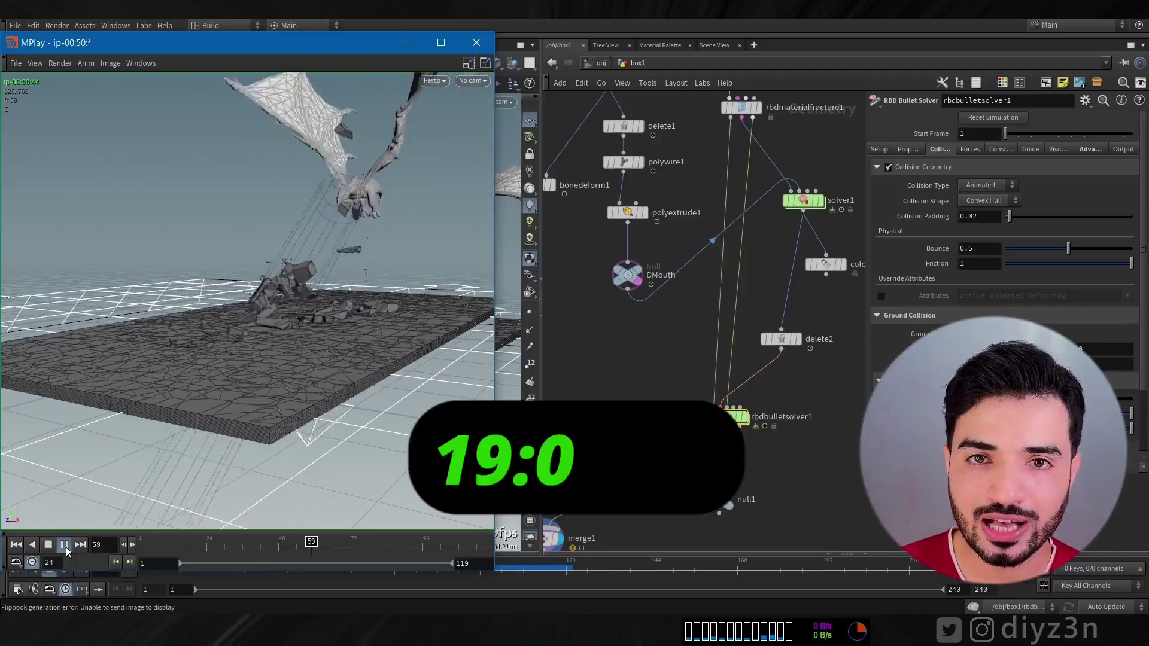
click(49, 543)
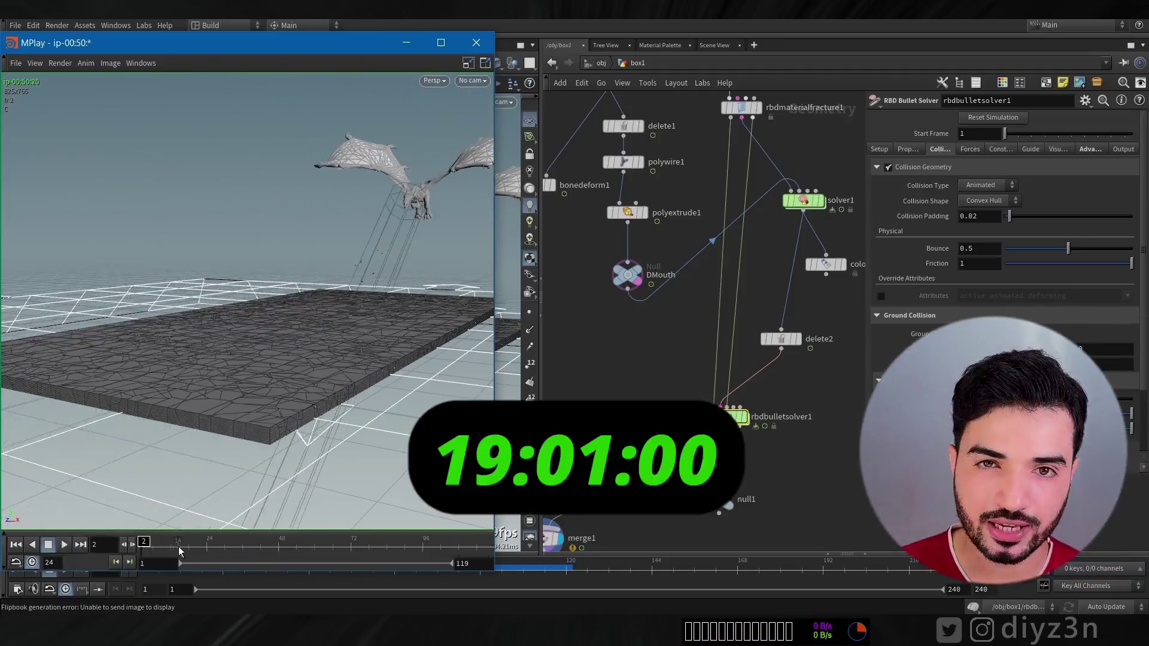
drag(179, 552, 141, 545)
click(477, 45)
Display the transform2 node in box1 and inspect the dragon's skeleton up close.
middle_drag(620, 346, 703, 393)
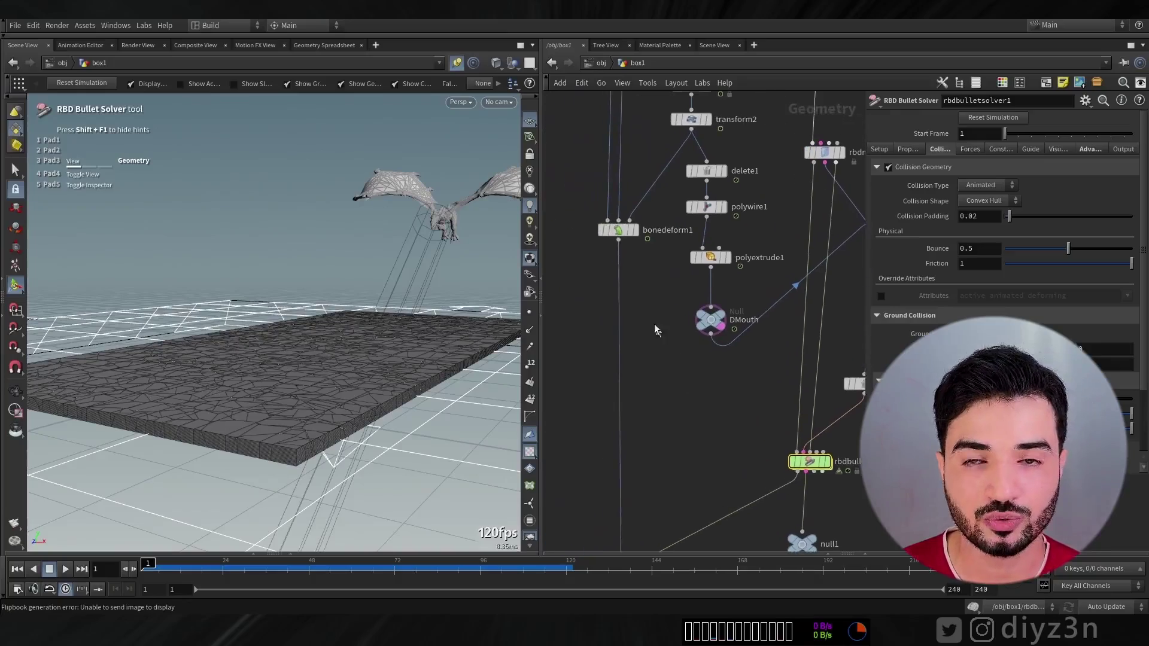
middle_drag(648, 308, 637, 469)
right_drag(653, 307, 659, 297)
click(708, 277)
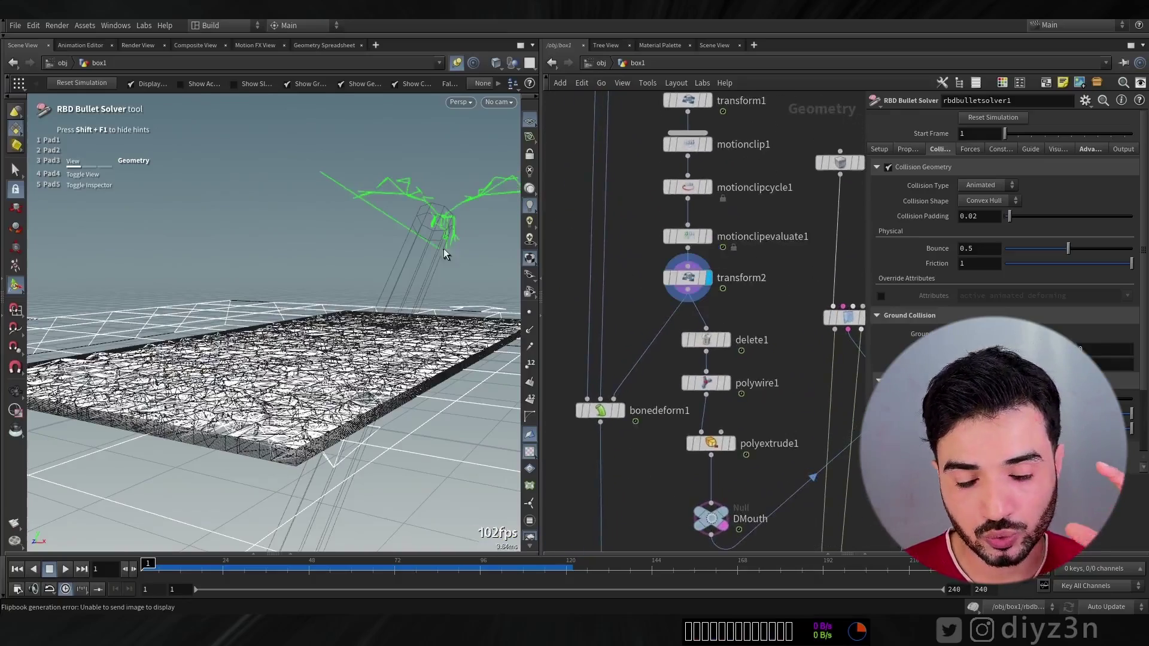
alt+drag(445, 253, 584, 261)
click(689, 279)
alt+right_drag(350, 292, 635, 281)
Display motionclipevaluate1 and examine the motion of the dragon's head joints over the first frames up to frame 21.
click(708, 237)
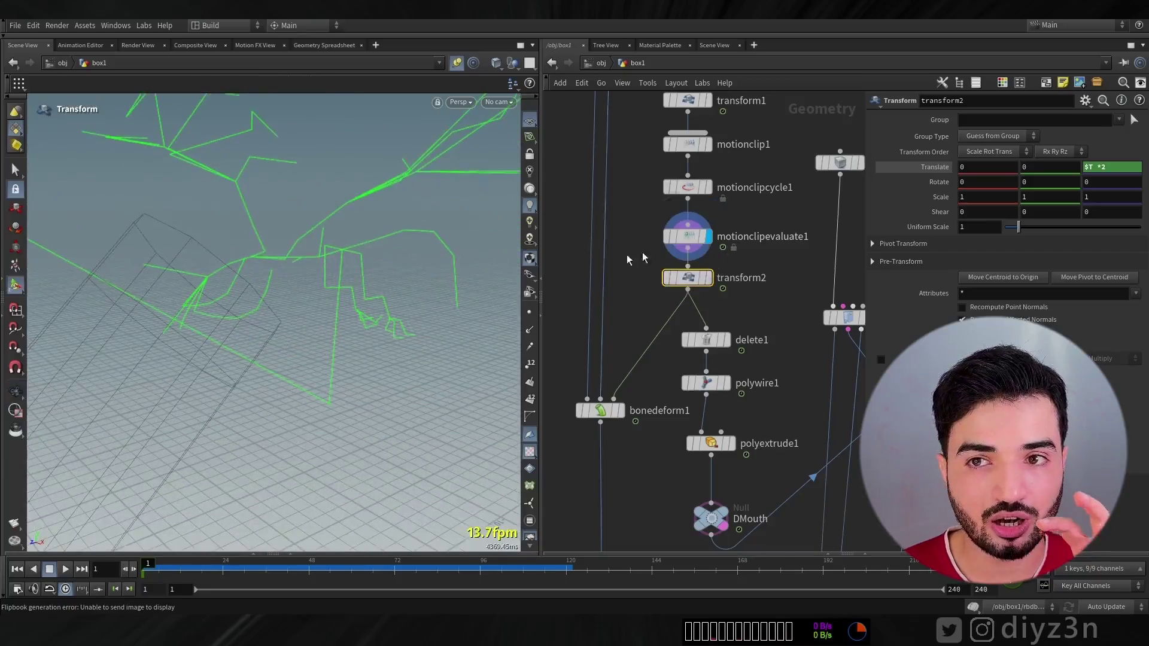
click(687, 237)
drag(168, 561, 195, 563)
drag(206, 331, 225, 359)
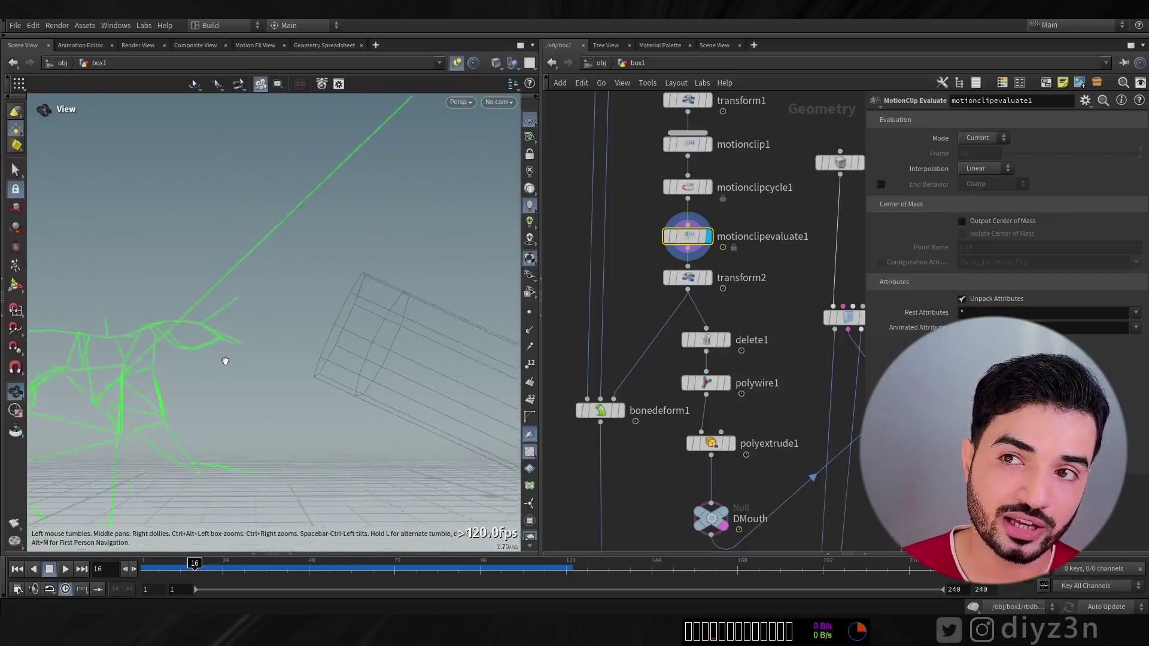
key(Return)
mouse_move(197, 563)
mouse_down()
mouse_move(336, 563)
mouse_move(220, 563)
mouse_up()
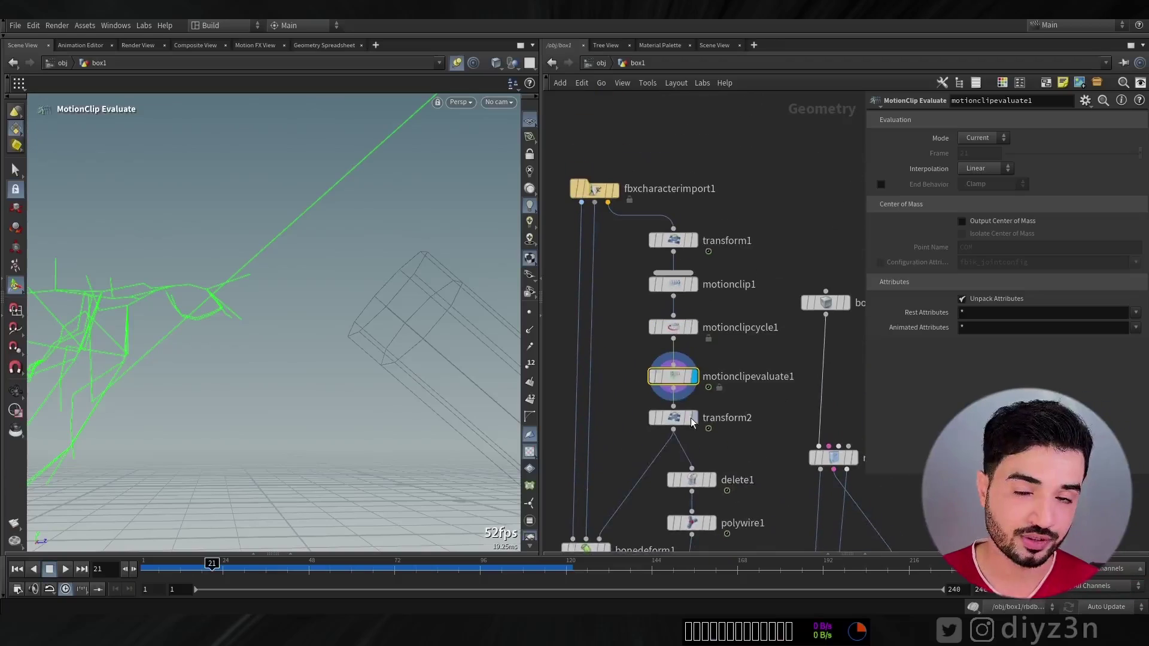
Insert a Rig Attribute VOP node between motionclipevaluate1 and transform2.
middle_drag(644, 400, 648, 335)
scroll(656, 323, up, 1)
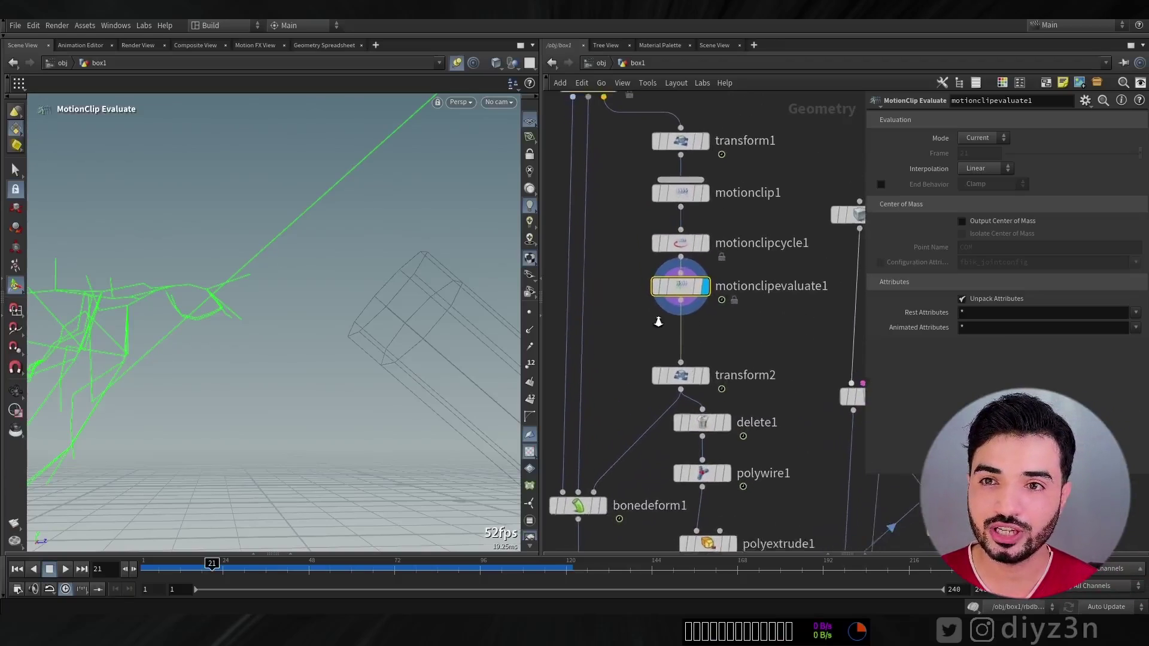
key(Tab)
text(rig)
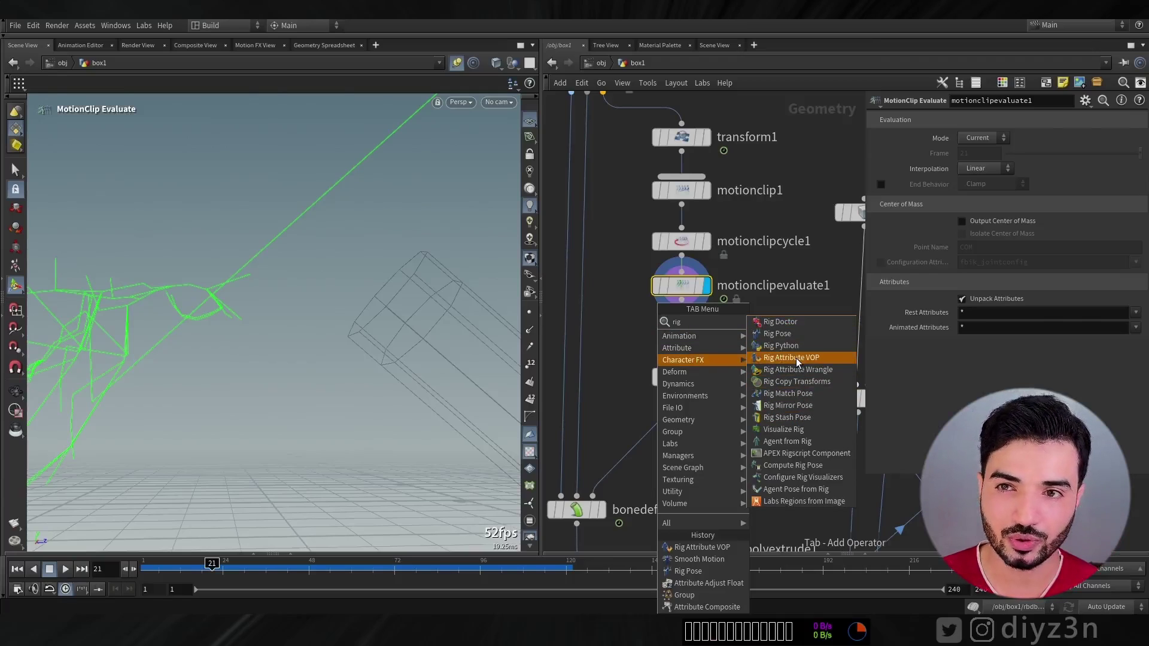
click(796, 358)
click(676, 341)
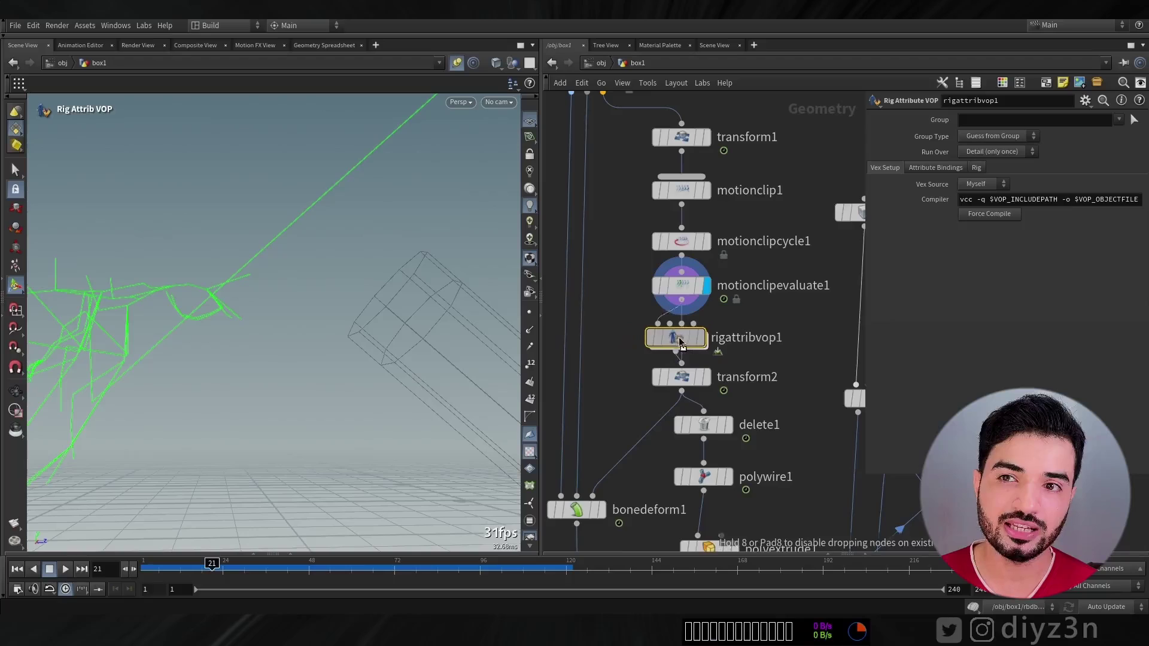
Add a Look At (KineFX) node inside rigattribvop1.
double_click(681, 344)
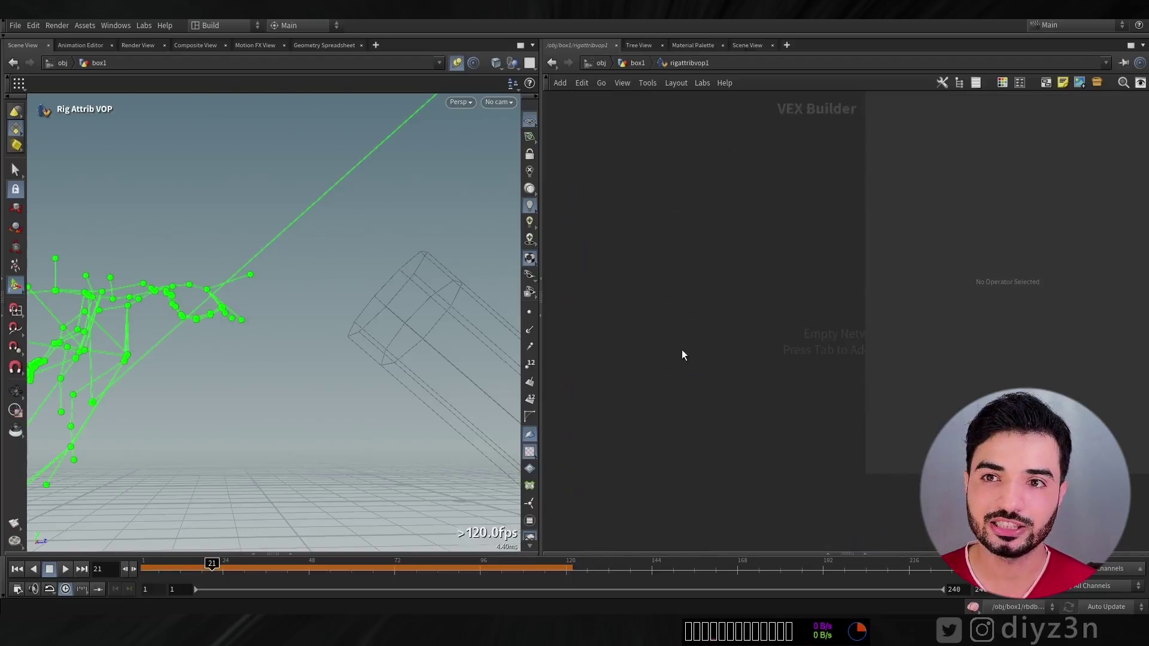
key(Tab)
text(loo)
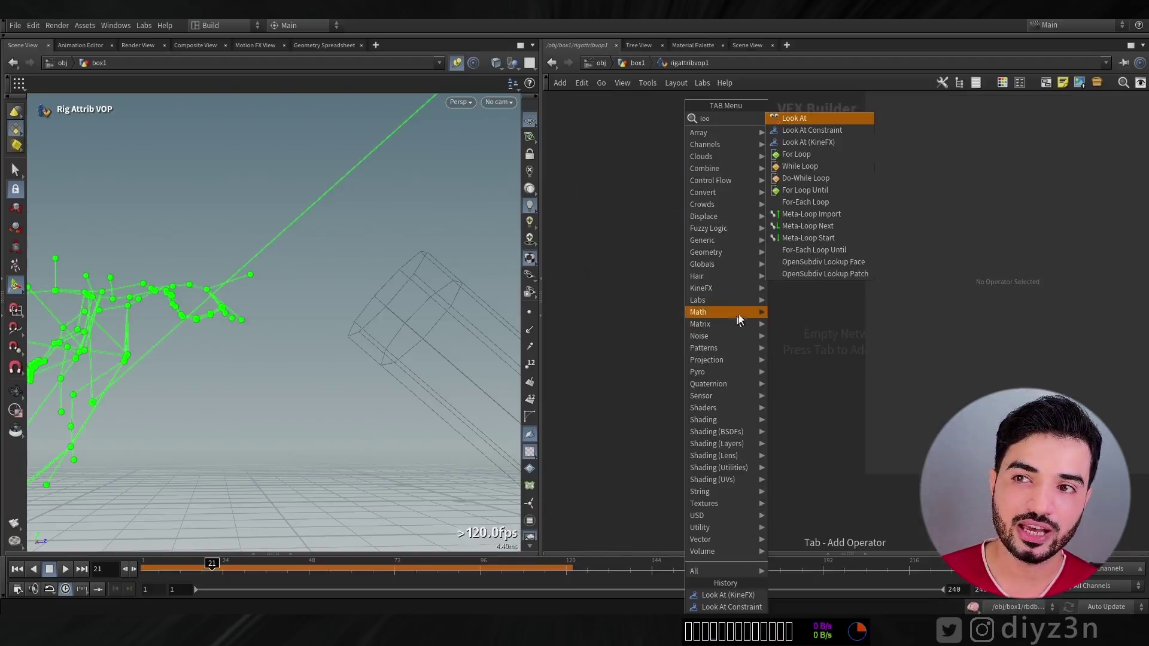
click(845, 146)
click(705, 257)
key(Escape)
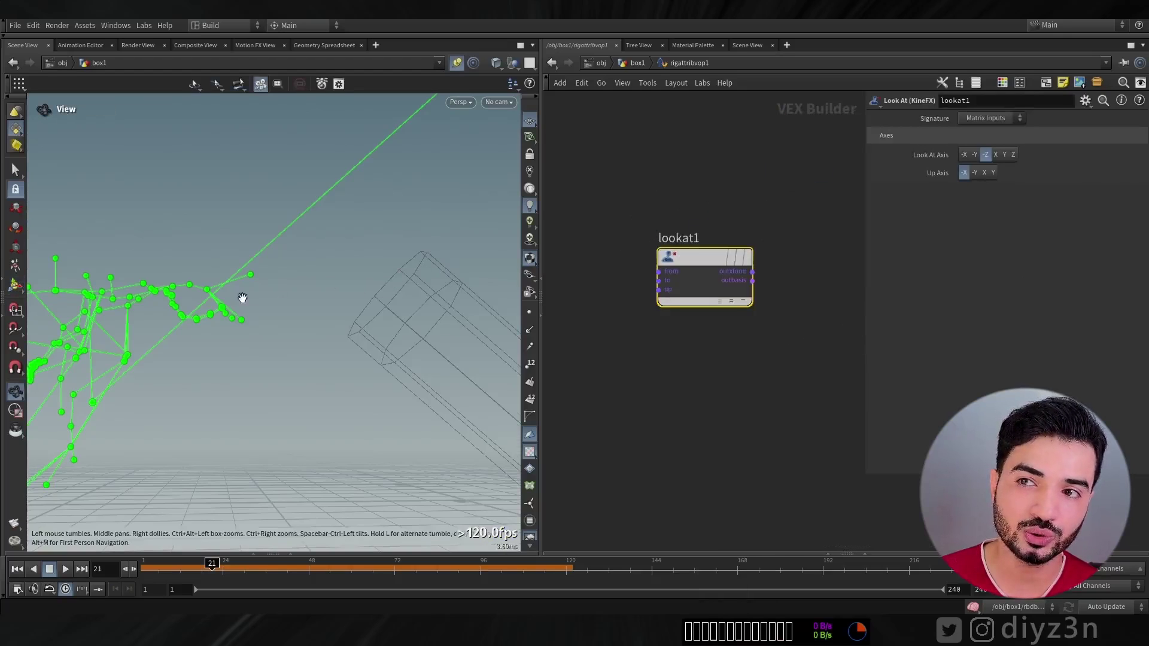
Add Get Point Transform and Set Point Transform nodes for the dragon's Bip01_Head joint to the VOP network.
drag(241, 300, 219, 282)
right_drag(219, 282, 374, 264)
drag(275, 288, 169, 295)
right_drag(170, 295, 228, 272)
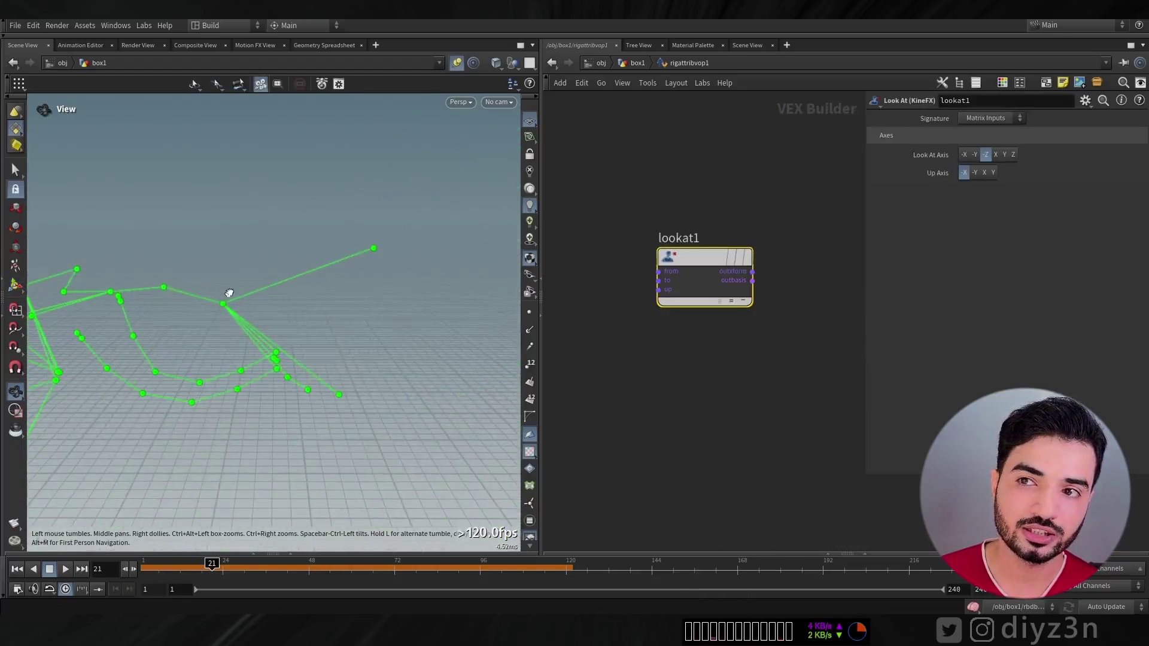
key(Return)
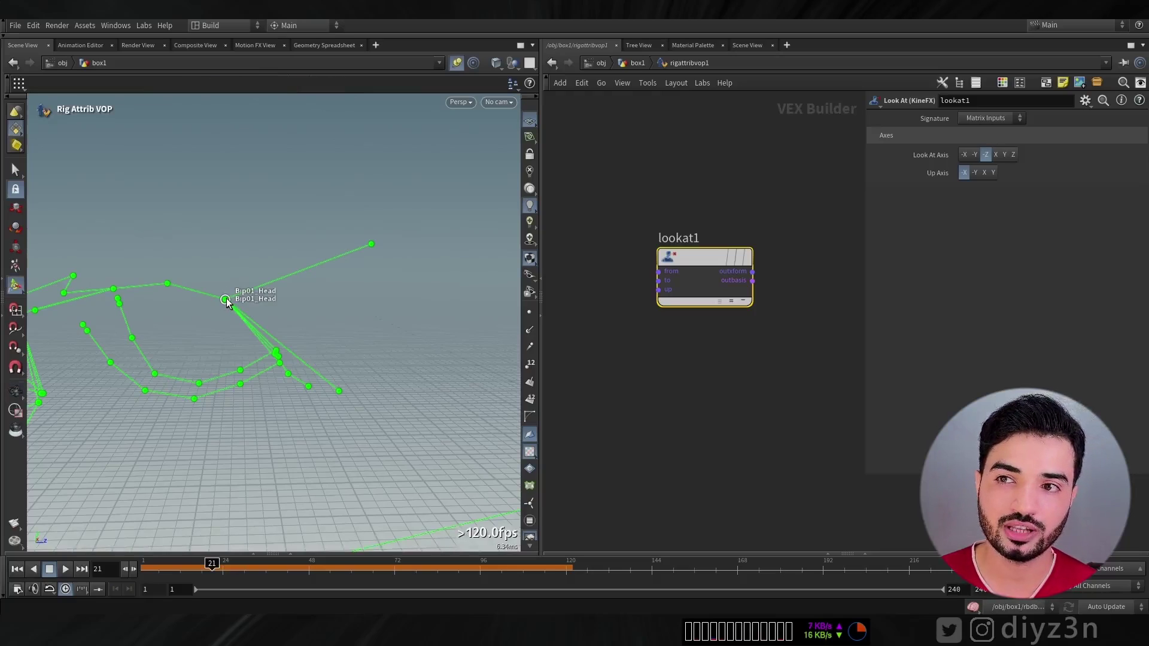
click(225, 297)
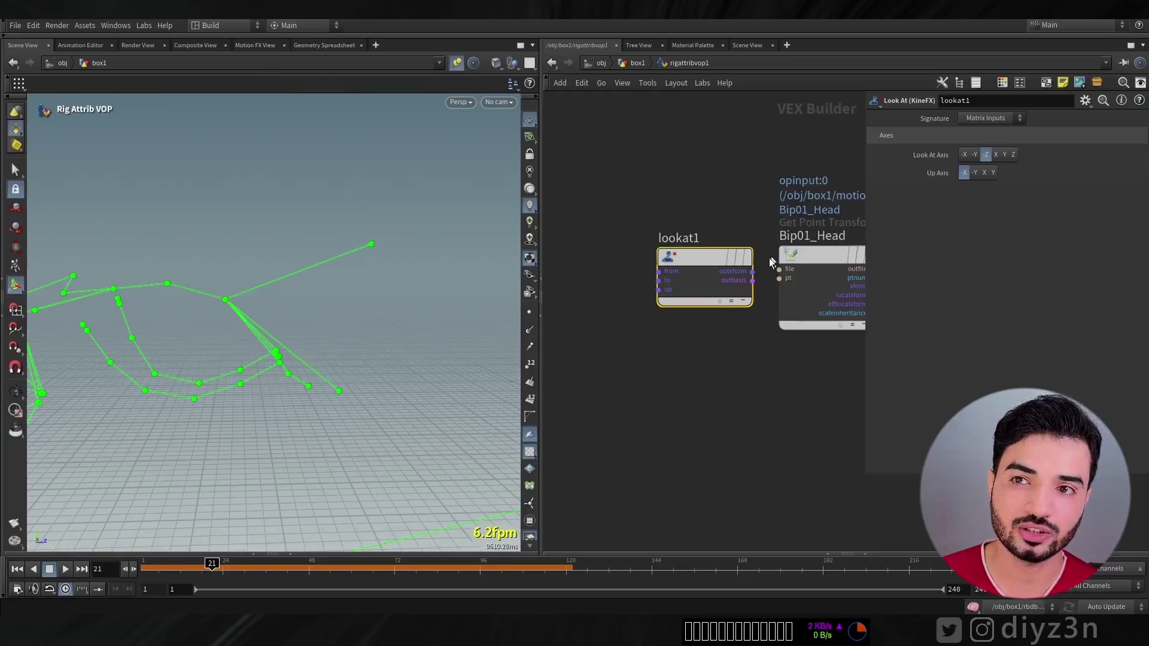
drag(225, 301, 625, 372)
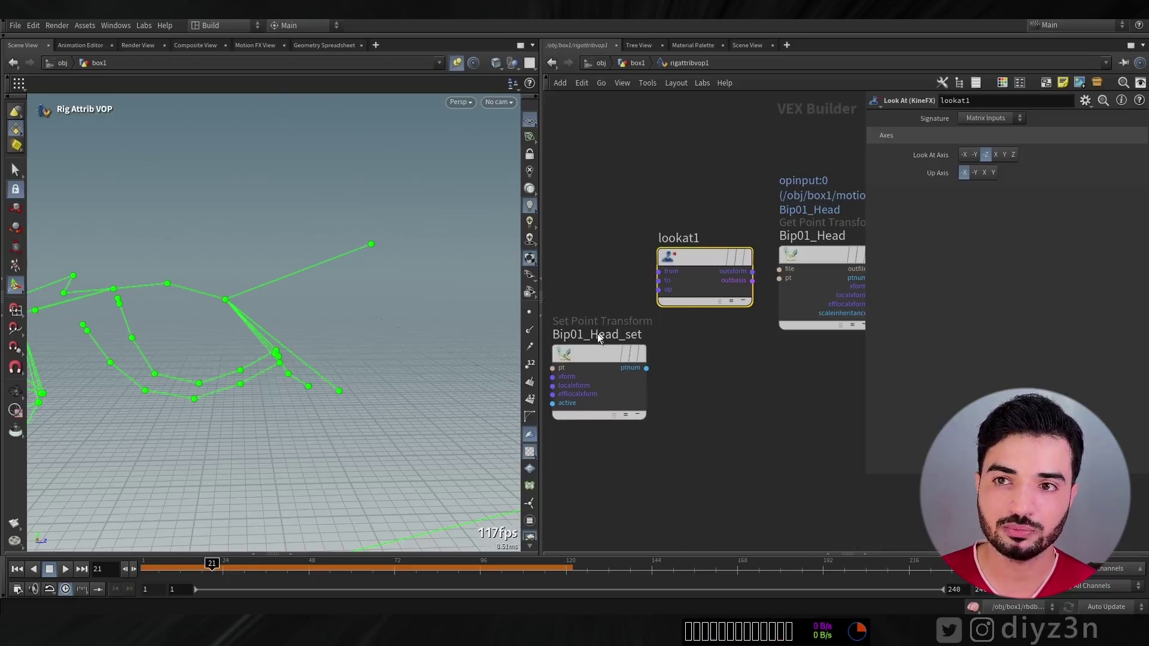
Wire Bip01_Head's xform into lookat1's from input and lookat1's outxform into Bip01_Head_set's xform.
mouse_move(696, 368)
middle_down()
mouse_move(581, 366)
mouse_move(705, 377)
middle_up()
drag(607, 362, 735, 383)
drag(864, 270, 667, 303)
middle_drag(776, 368, 690, 362)
drag(673, 375, 781, 240)
drag(699, 270, 712, 274)
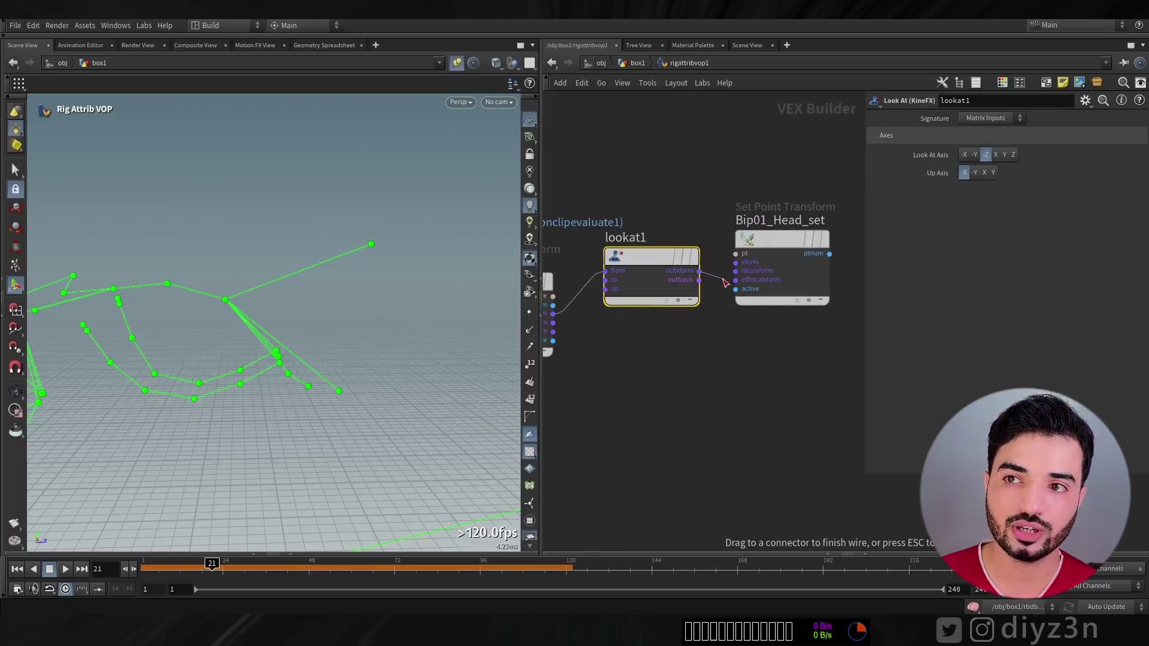
Display bonedeform1 in box1, bypass transform2, and view the dragon's head at frame 20.
click(628, 67)
click(630, 386)
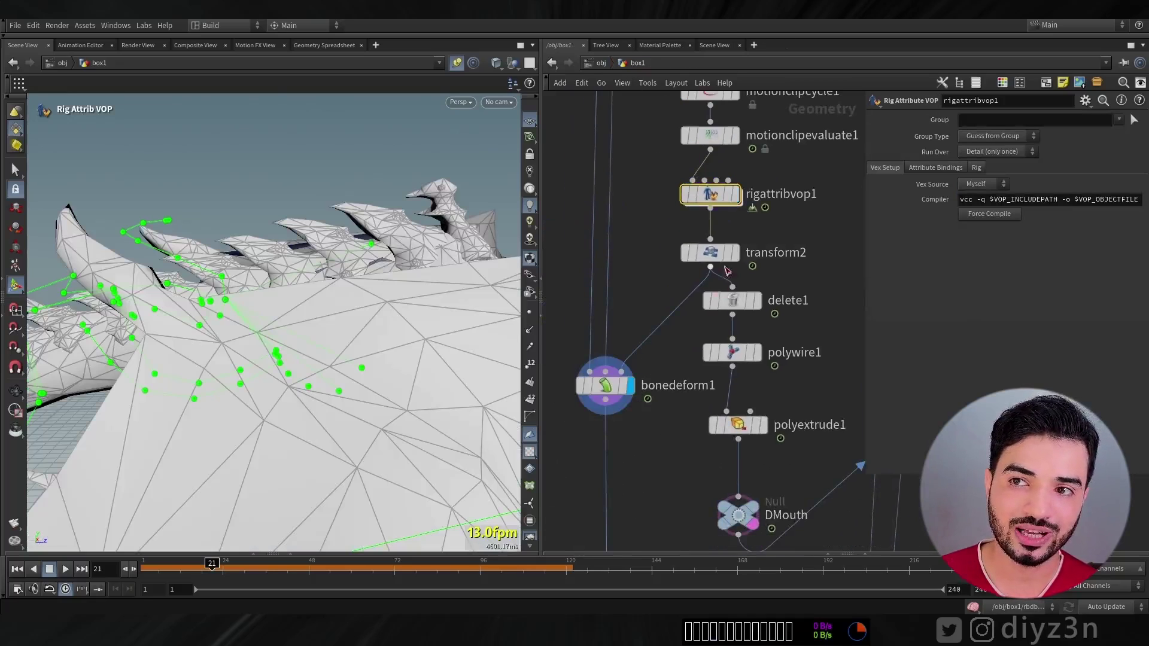
click(686, 253)
alt+drag(346, 278, 221, 359)
mouse_move(212, 567)
mouse_down()
mouse_move(155, 565)
mouse_move(225, 565)
mouse_move(208, 565)
mouse_up()
drag(283, 373, 293, 368)
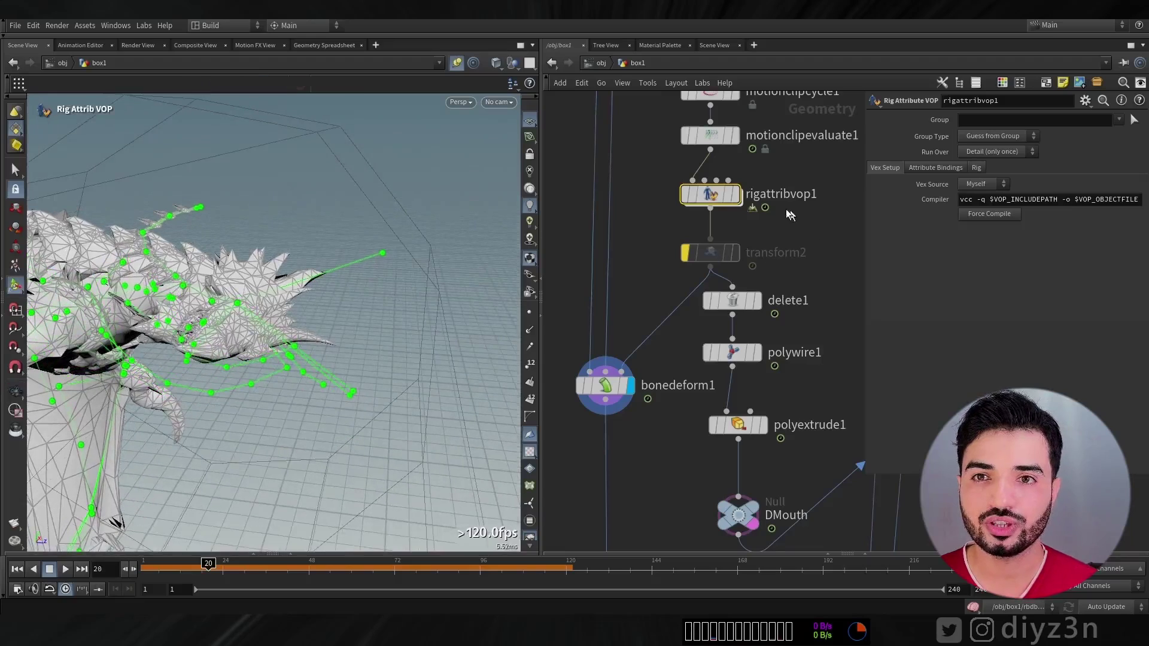
Set lookat1's Look At Axis to Y and Up Axis to -Z, and check the head's orientation across the opening frames.
double_click(694, 198)
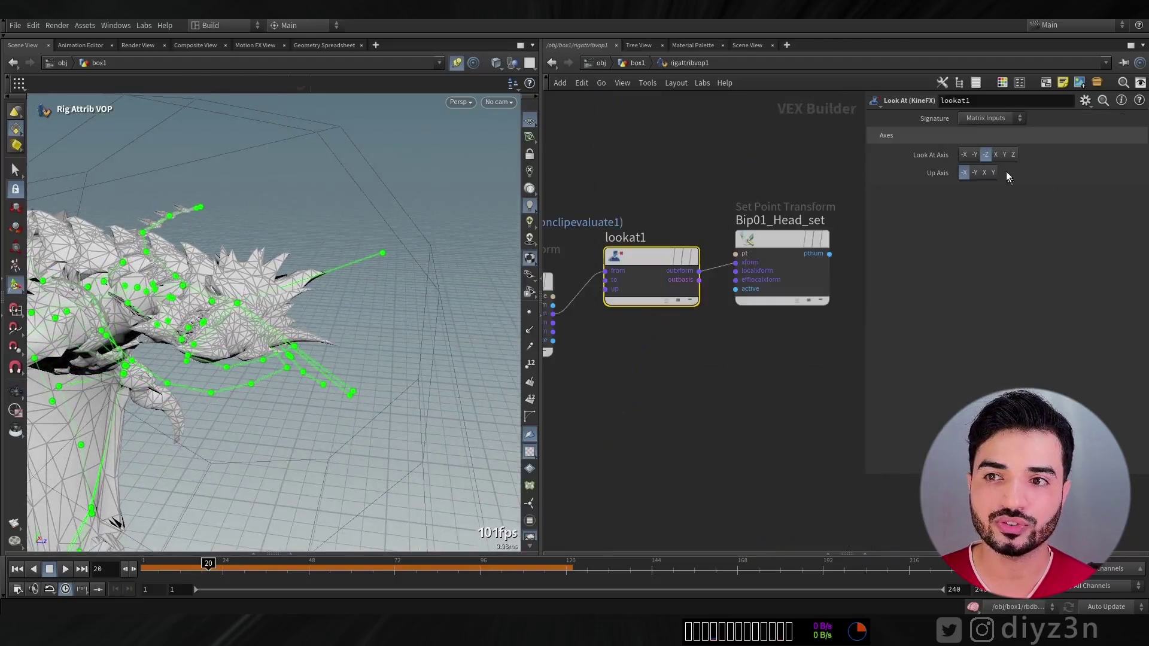
click(1003, 155)
alt+drag(316, 288, 311, 266)
click(975, 173)
key(Escape)
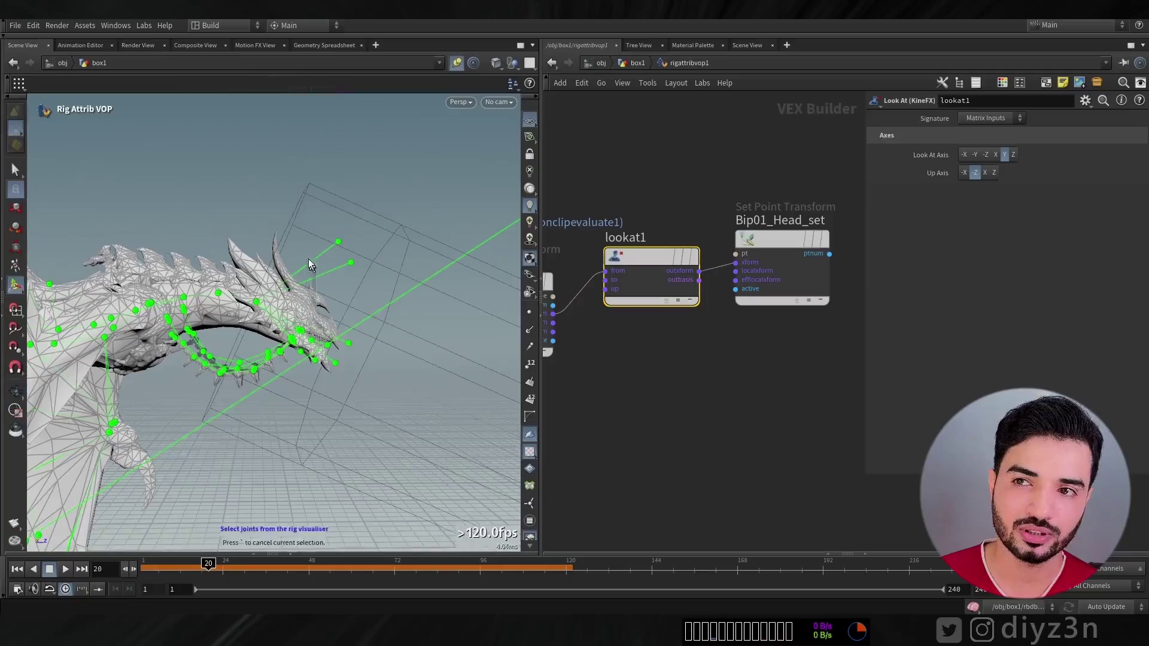
drag(192, 565, 120, 571)
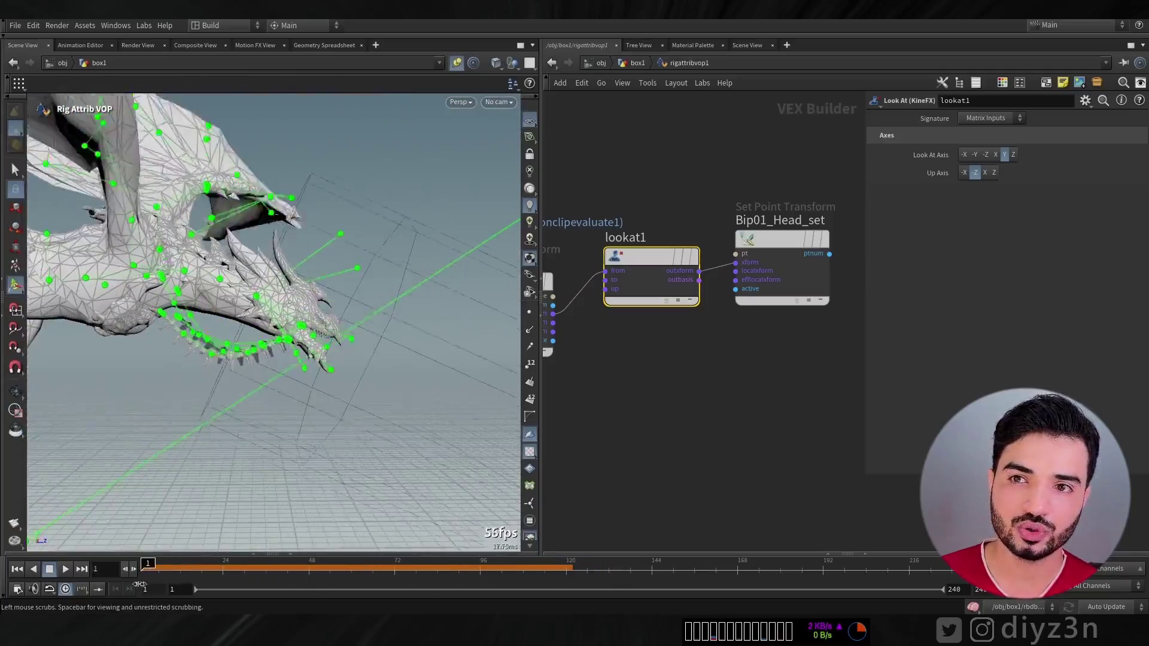
Re-enable transform2 in box1 and hide the viewport's reference grid.
click(624, 63)
mouse_move(672, 234)
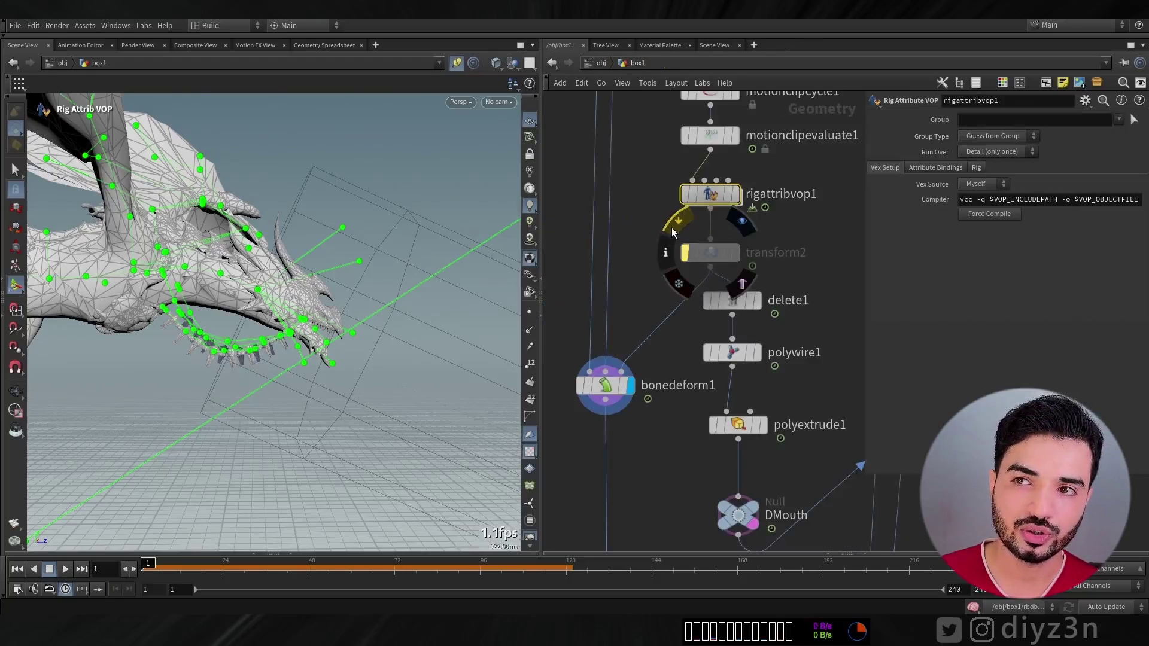
key(Escape)
drag(282, 287, 226, 303)
key(Return)
click(530, 122)
Examine how the dragon's mouth beam is aimed over the animation up to about frame 57.
alt+drag(405, 237, 371, 254)
drag(152, 567, 343, 567)
alt+middle_drag(411, 300, 182, 280)
alt+drag(182, 280, 198, 283)
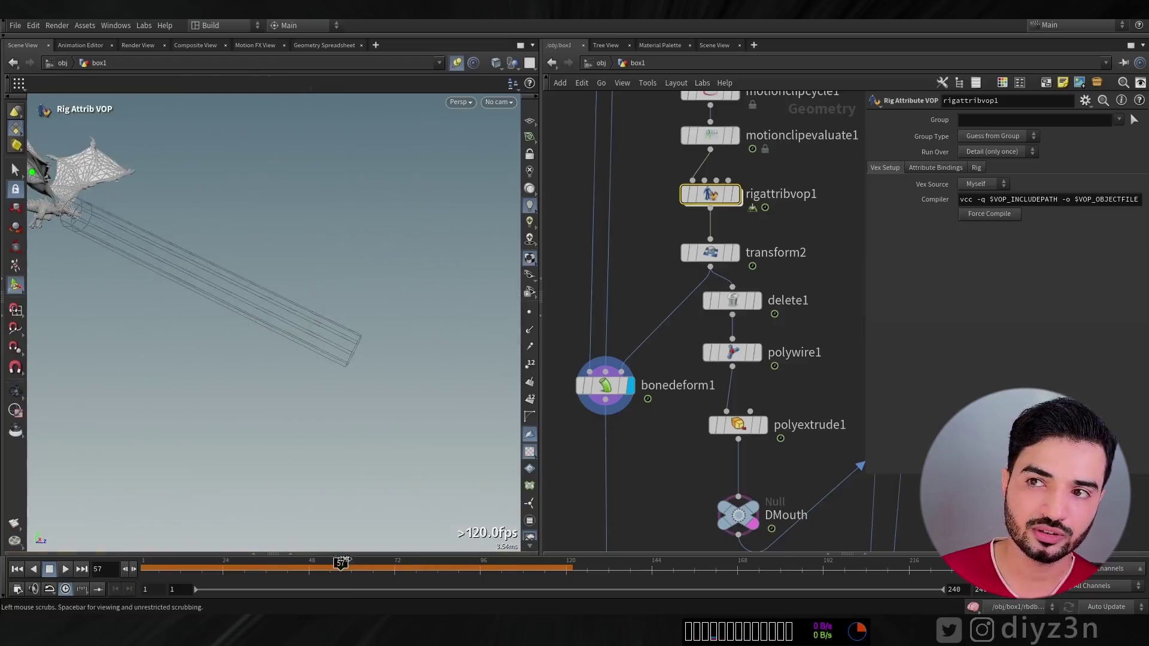
drag(343, 565, 316, 578)
Bypass and re-enable rigattribvop1 to compare the beam's motion, and review a flipbook of merge1.
key(q)
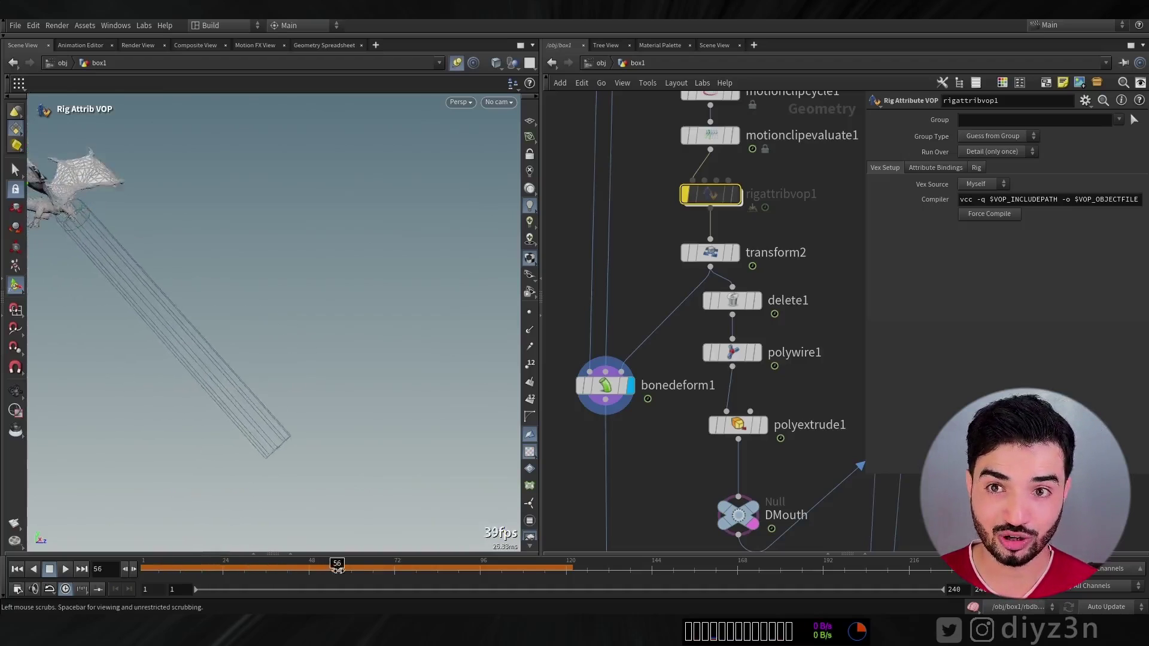
drag(337, 570, 423, 570)
click(675, 176)
click(166, 566)
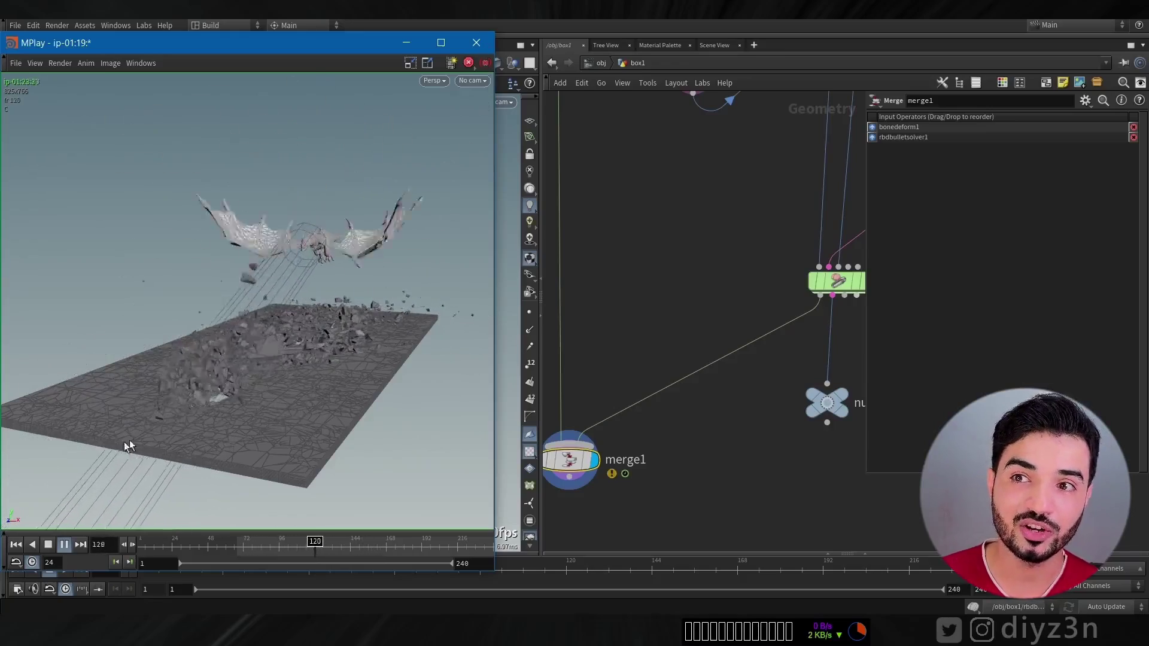
click(476, 43)
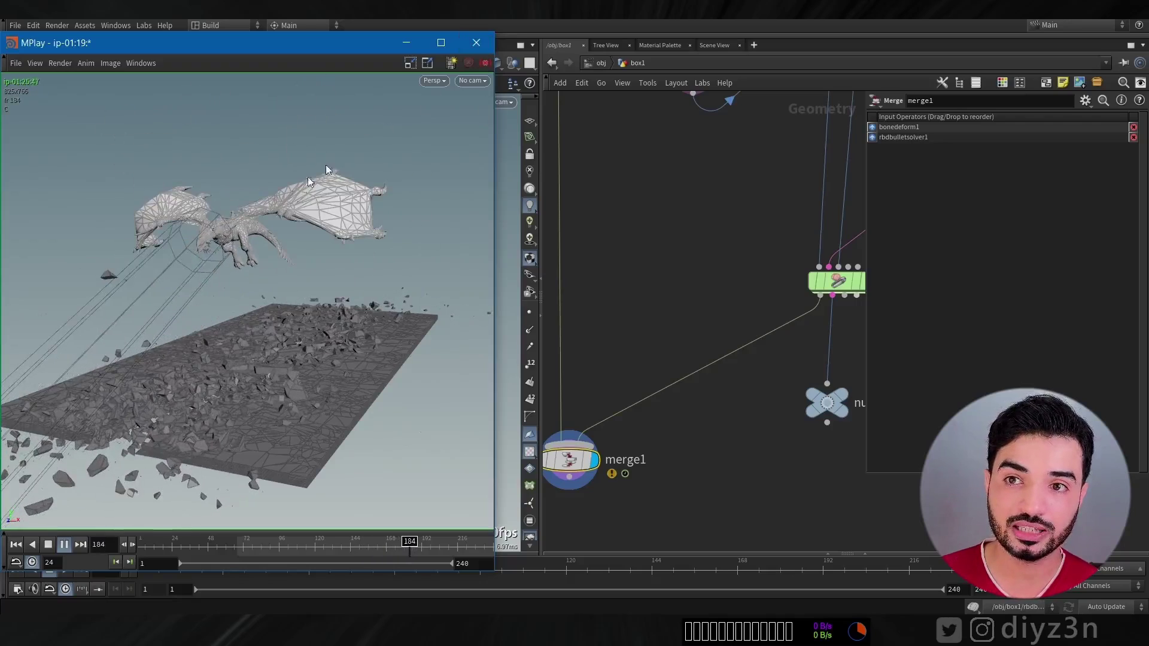
Inside rigattribvop1, duplicate the Bip01_Head Get Point Transform node and place the copy below the original.
middle_drag(716, 229, 707, 489)
middle_drag(594, 289, 595, 490)
middle_drag(757, 265, 689, 257)
scroll(751, 289, up, 2)
double_click(651, 340)
alt+drag(657, 158, 648, 359)
click(648, 360)
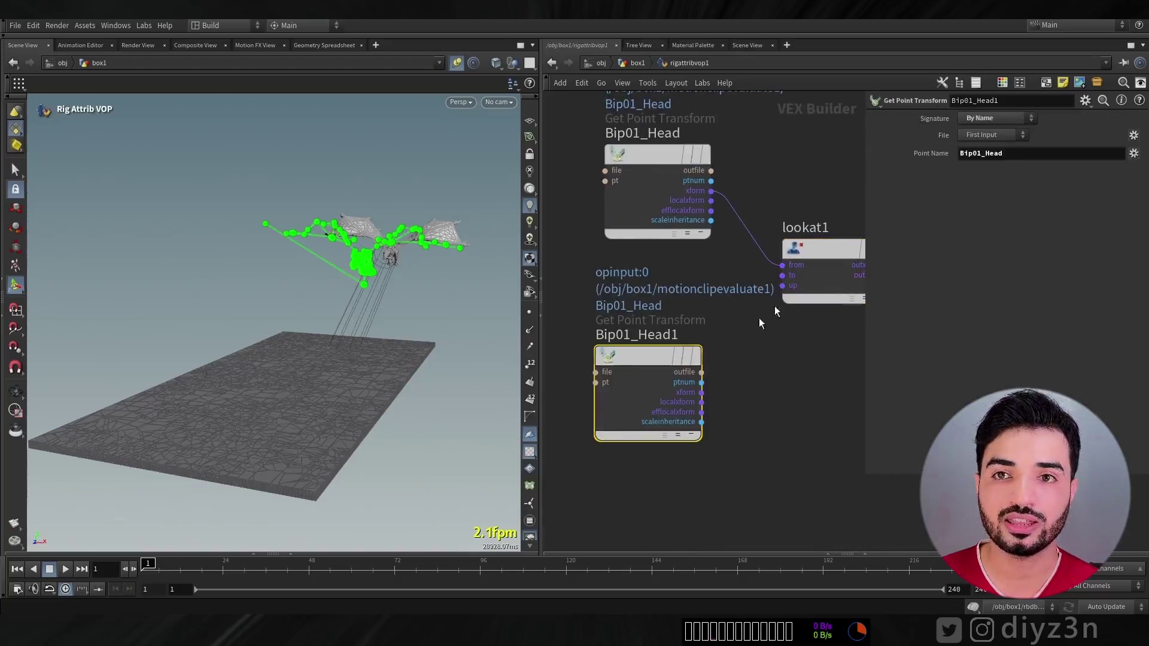
Set Bip01_Head1's signature to By Point Number and its file to Second Input.
click(983, 121)
click(982, 131)
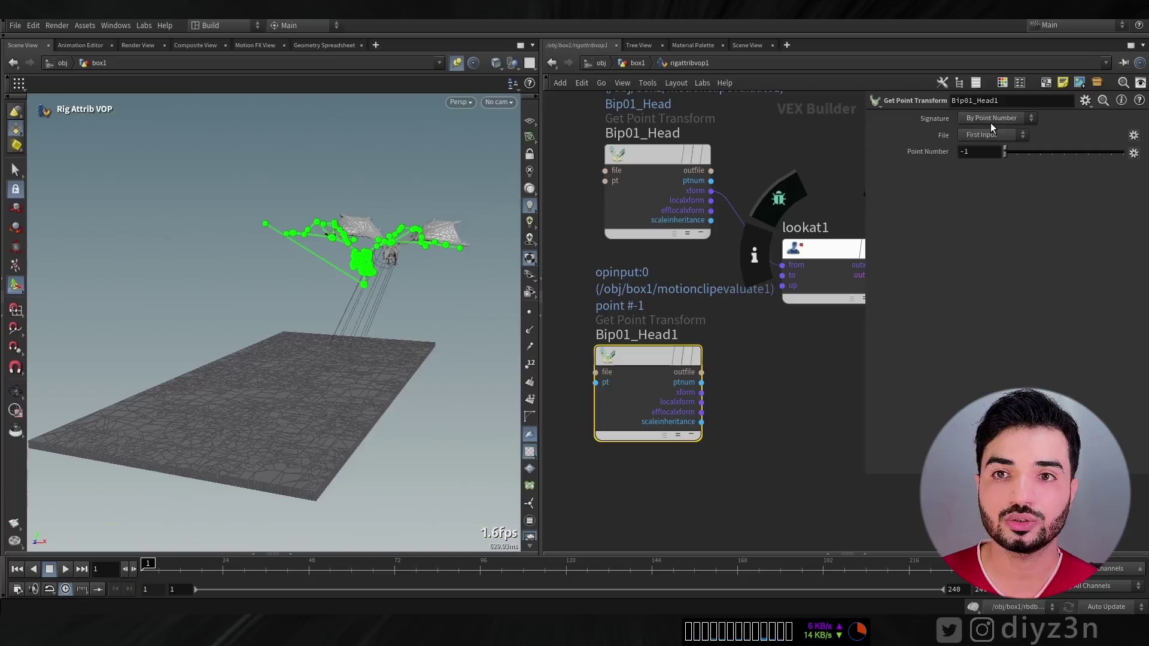
click(990, 154)
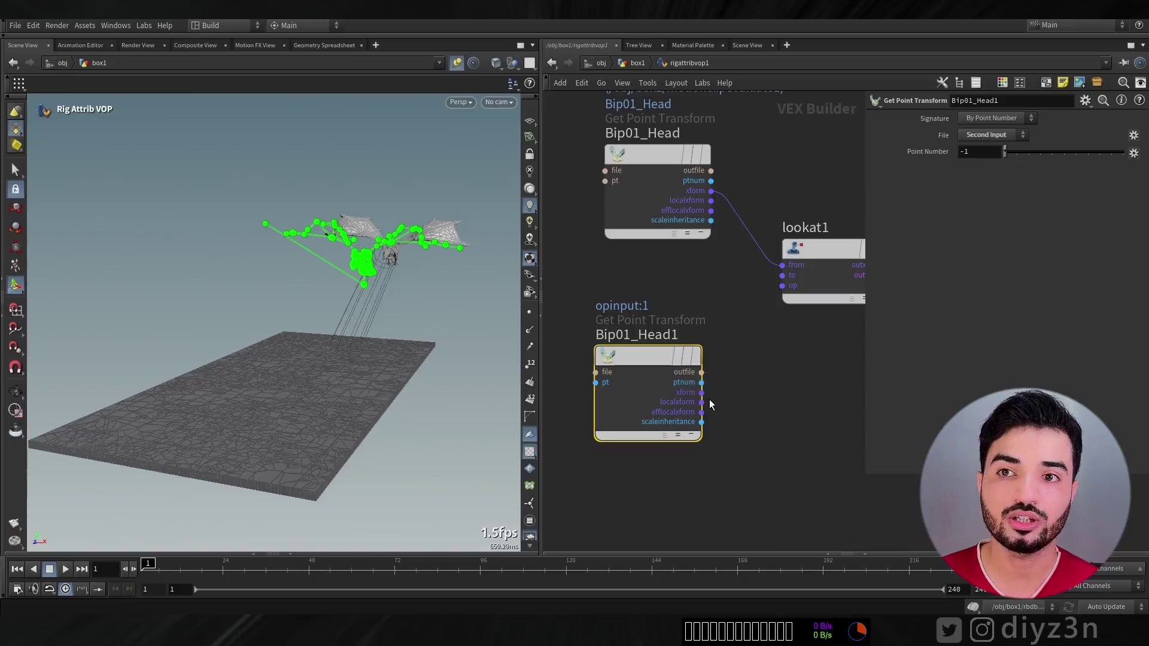
Wire Bip01_Head1's xform output into lookat1's to input, and return to the box1 network.
drag(701, 392, 787, 307)
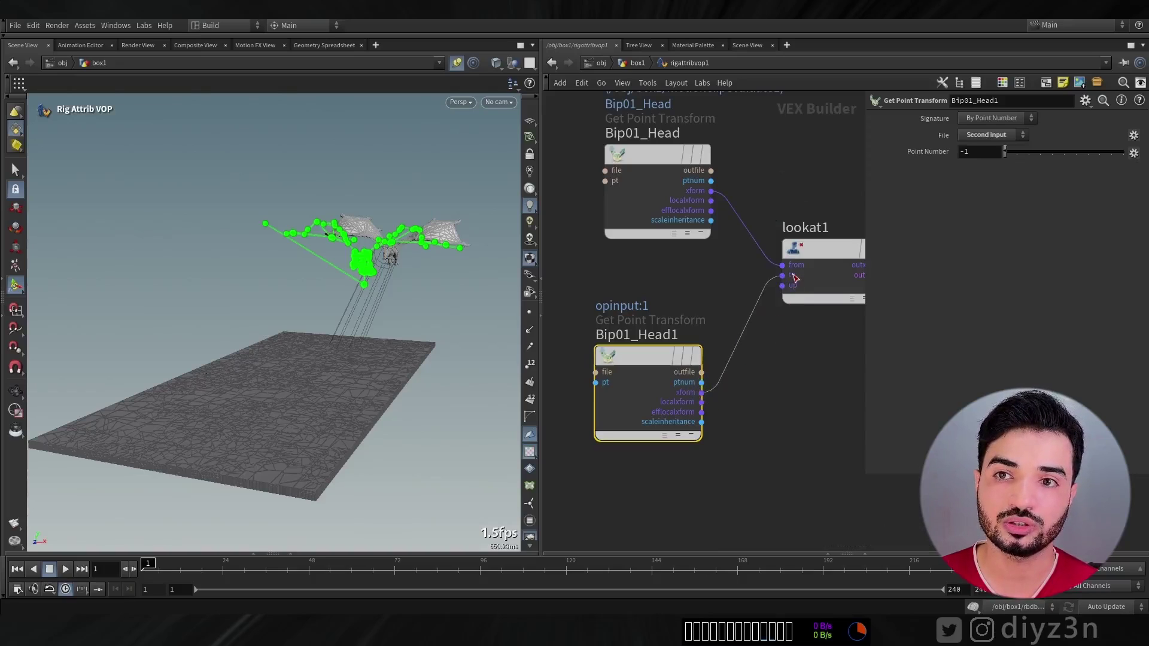
key(u)
scroll(724, 313, up, 3)
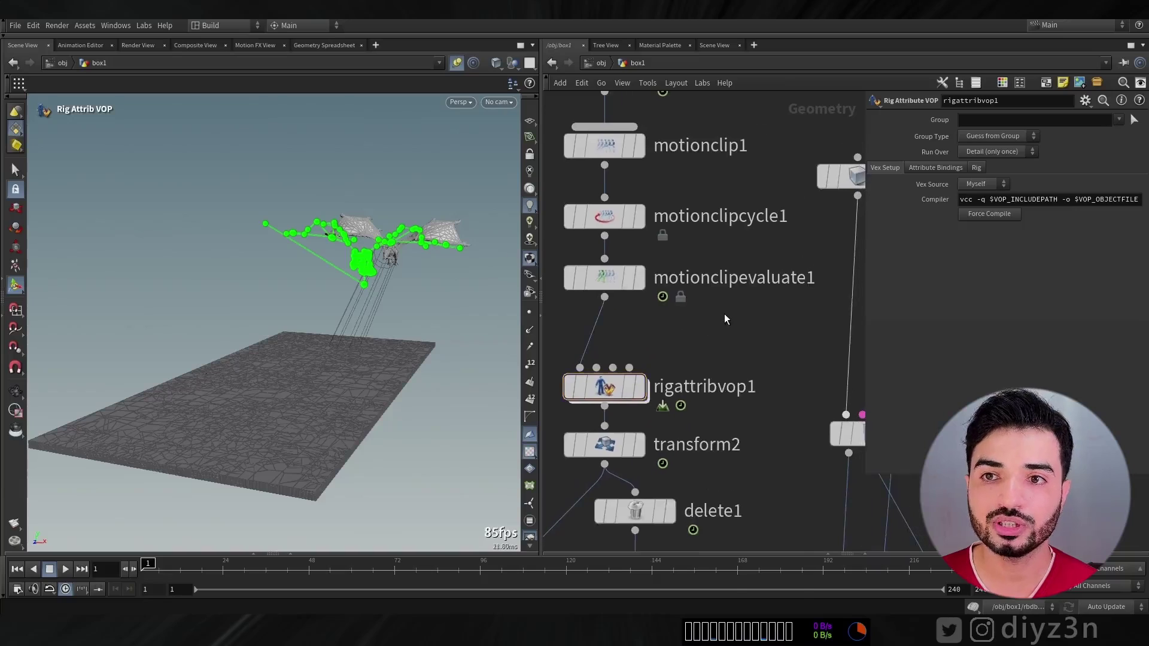
Create an Add node with one point beside motionclipevaluate1 and wire it into rigattribvop1's second input.
key(Tab)
text(ad)
click(834, 22)
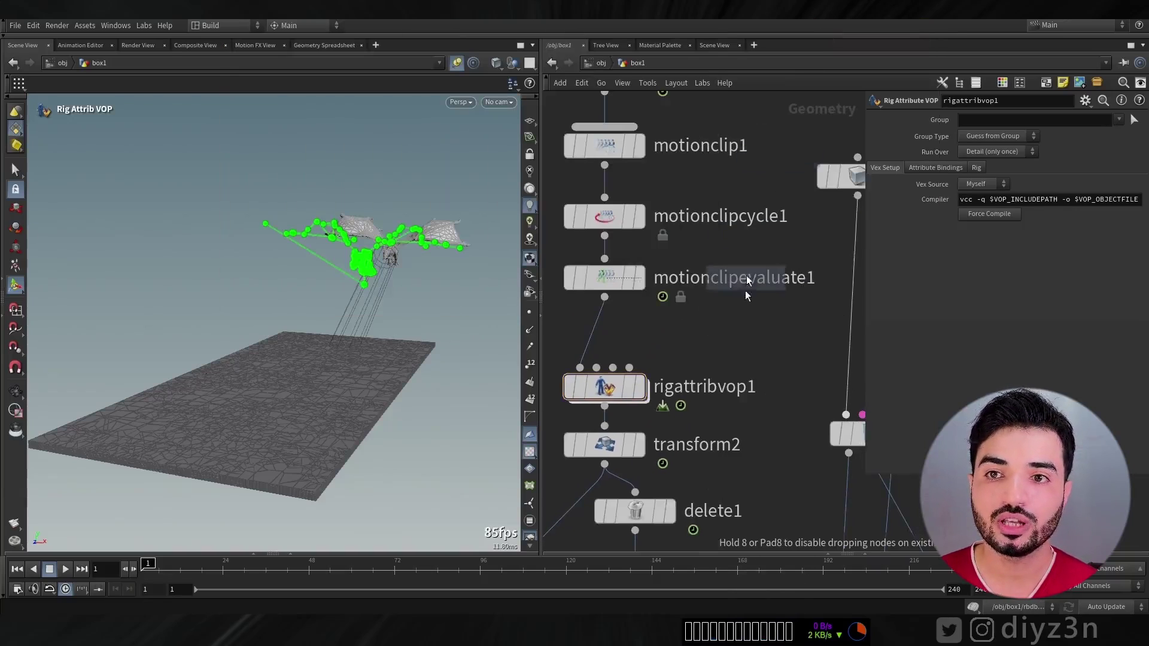
click(735, 314)
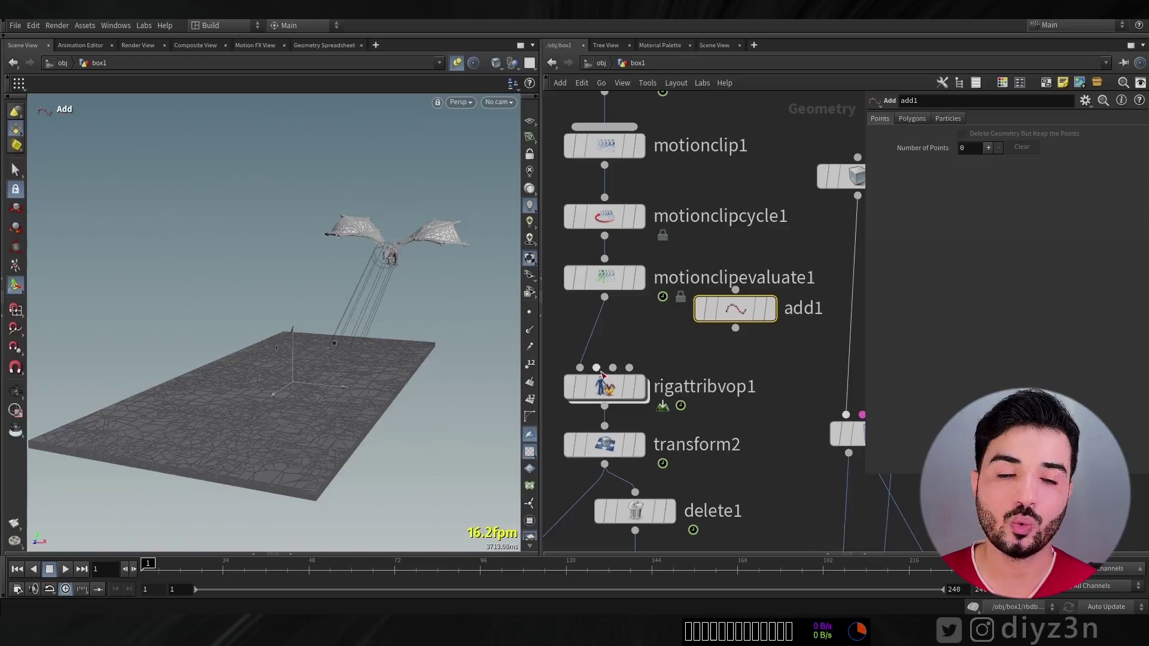
click(988, 148)
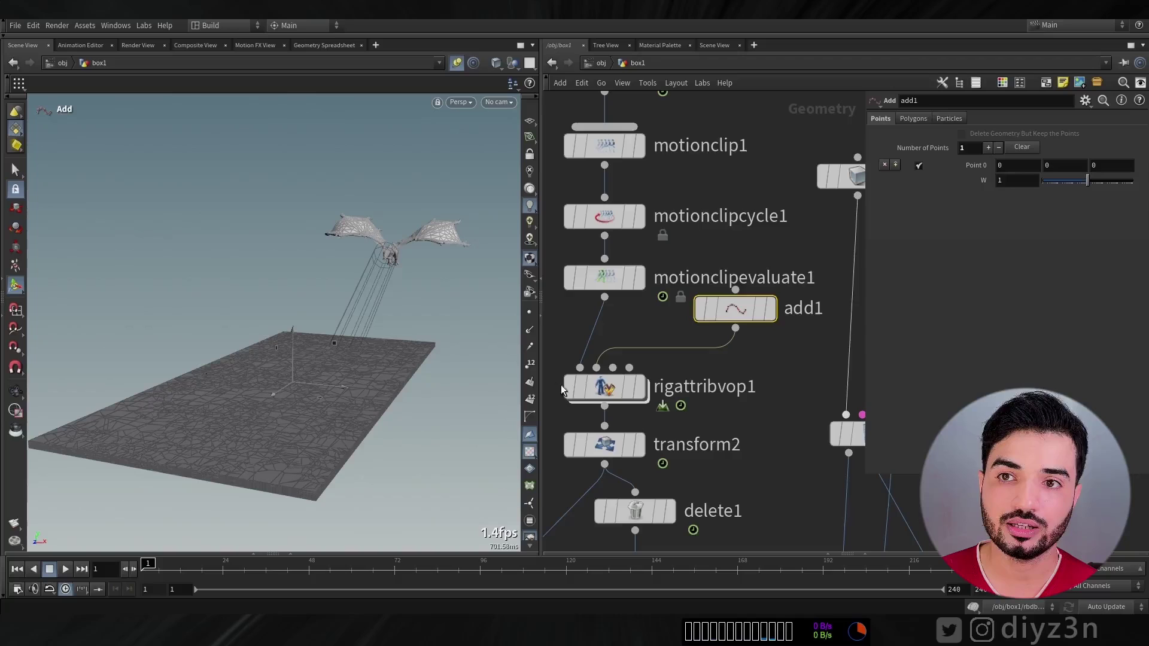
Bypass transform2, display bonedeform1, and move add1's point to about 1.32, 0, -3.08.
middle_drag(577, 393, 672, 279)
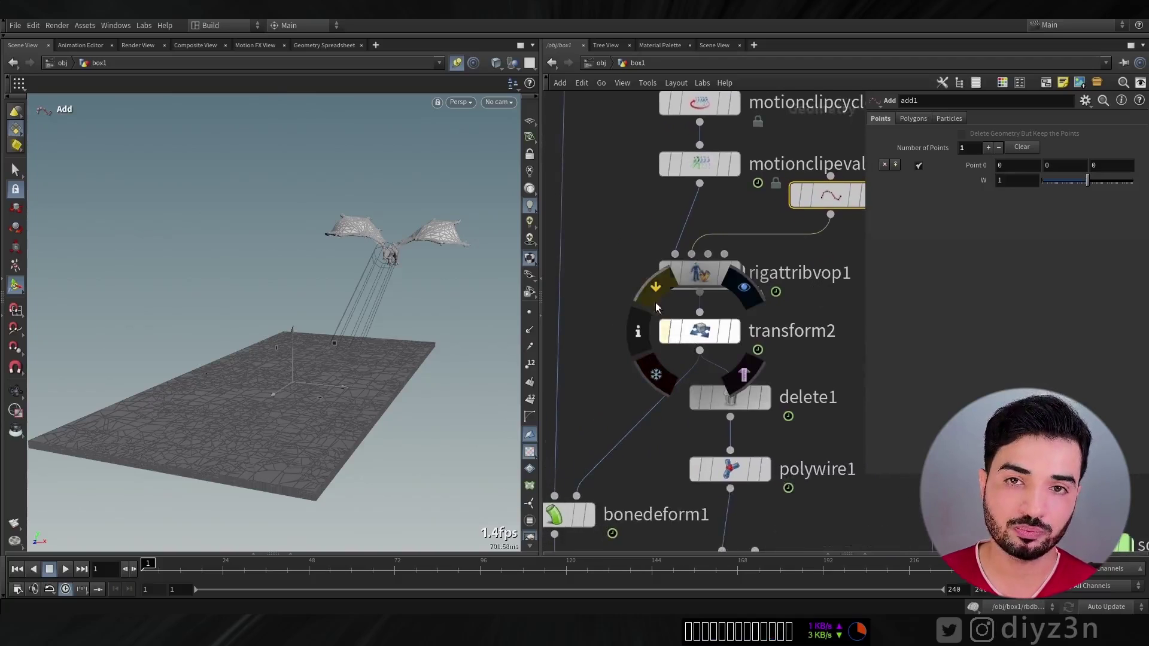
click(590, 515)
alt+drag(395, 317, 318, 321)
alt+right_drag(317, 321, 221, 414)
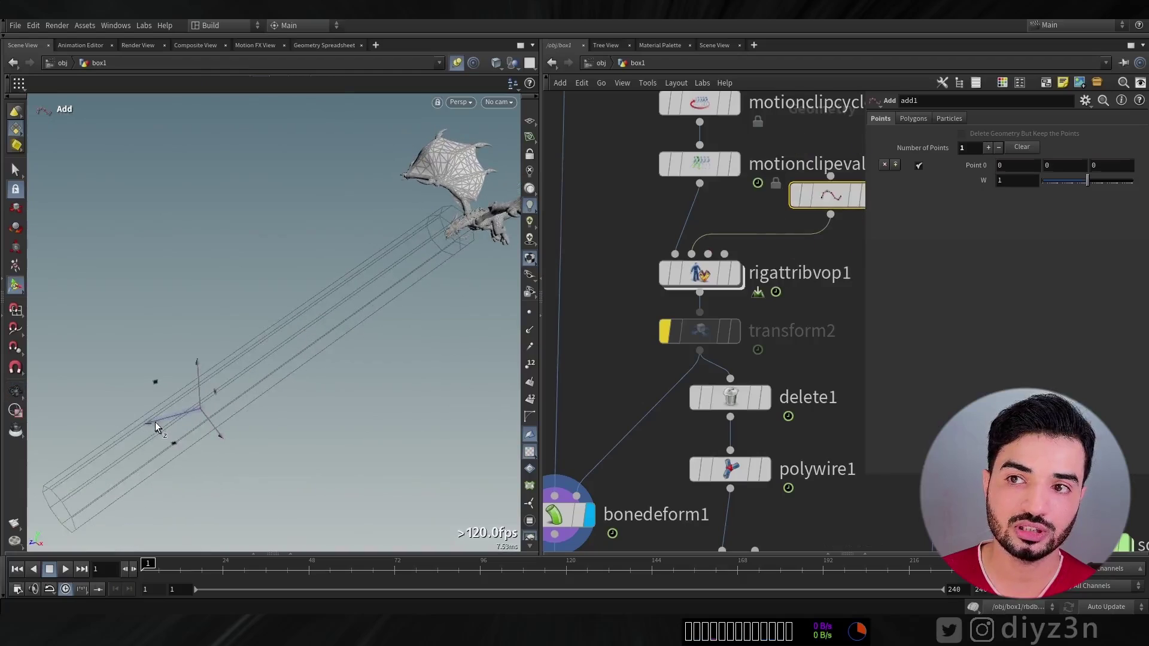
drag(156, 422, 282, 390)
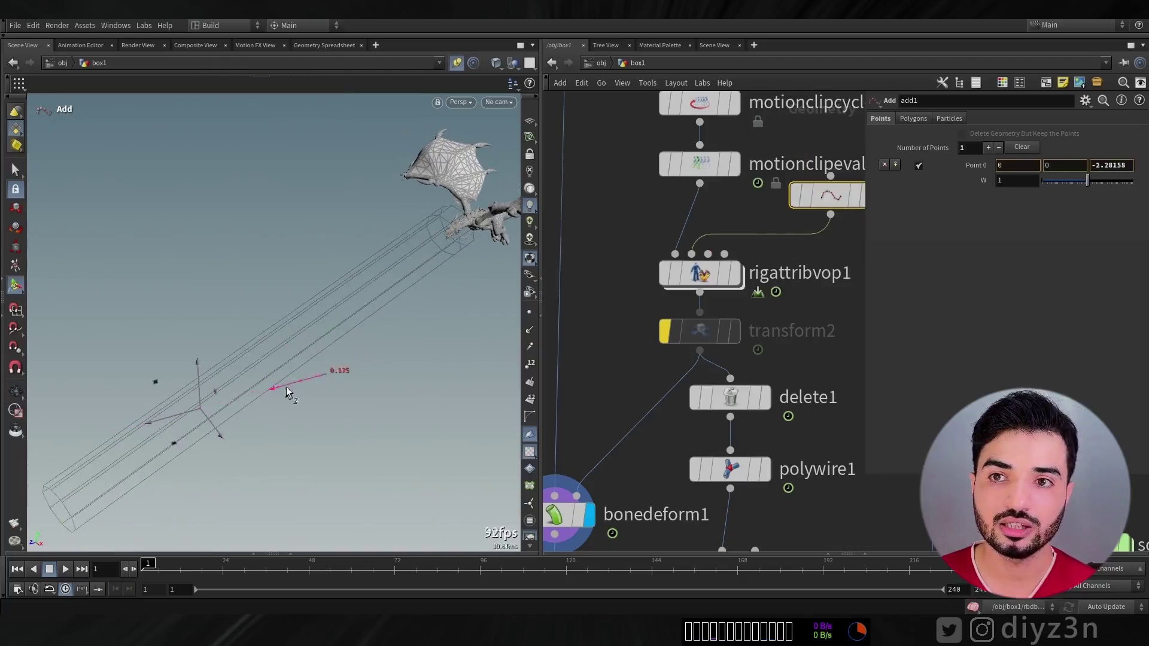
Inside rigattribvop1, set Bip01_Head1's point number to 0.
click(699, 281)
double_click(697, 277)
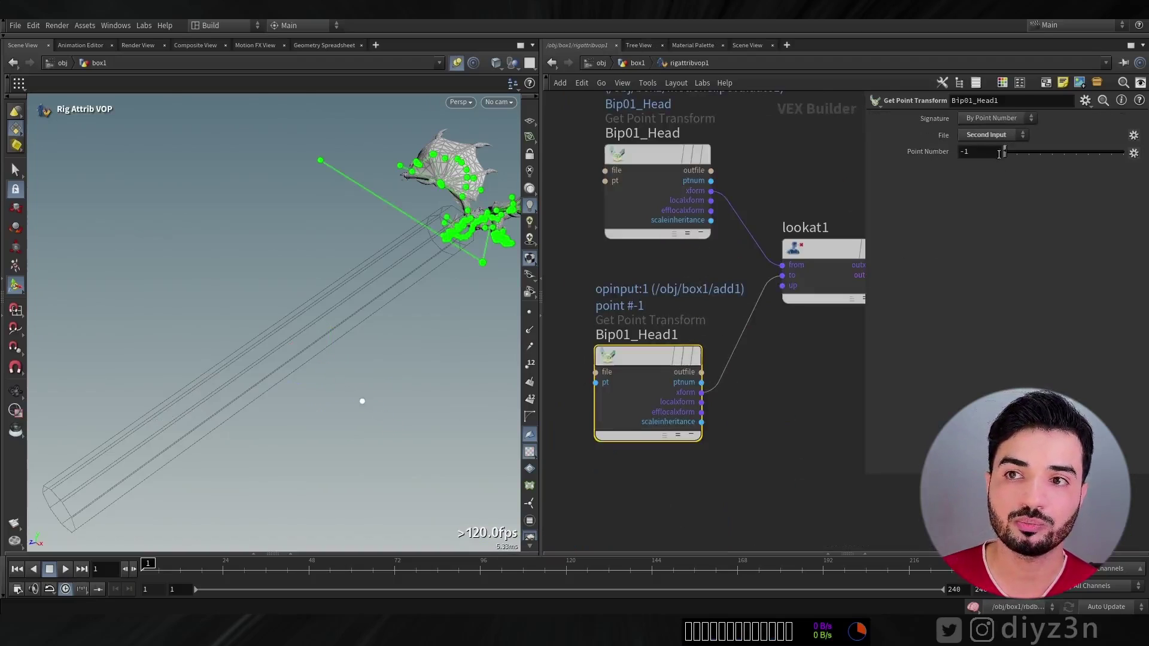
drag(1005, 153, 1009, 157)
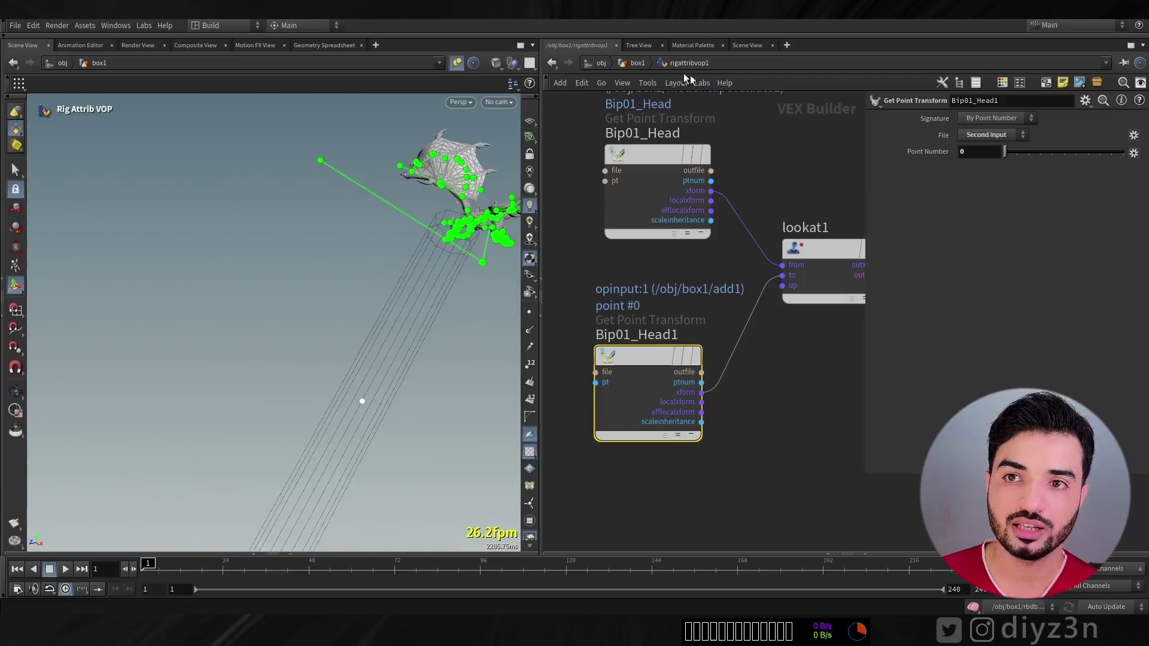
Back in box1, test the beam's aim by moving add1's point to about -0.49, 0, -3.48.
key(u)
middle_drag(644, 449, 702, 338)
click(612, 404)
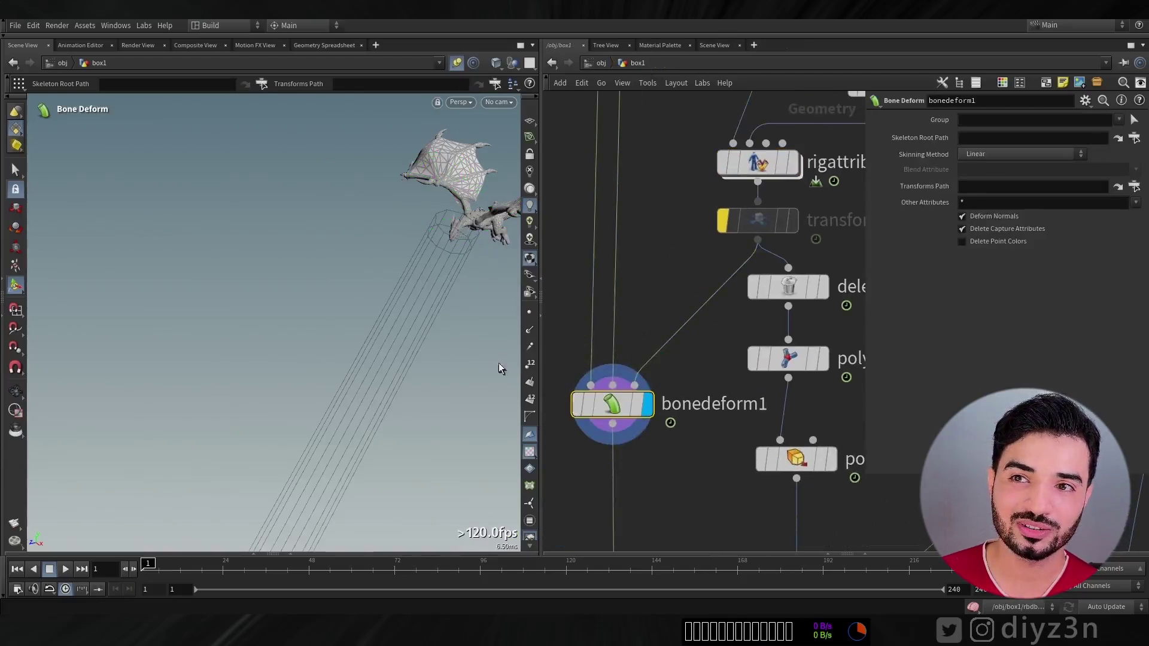
middle_drag(730, 201, 624, 241)
click(781, 124)
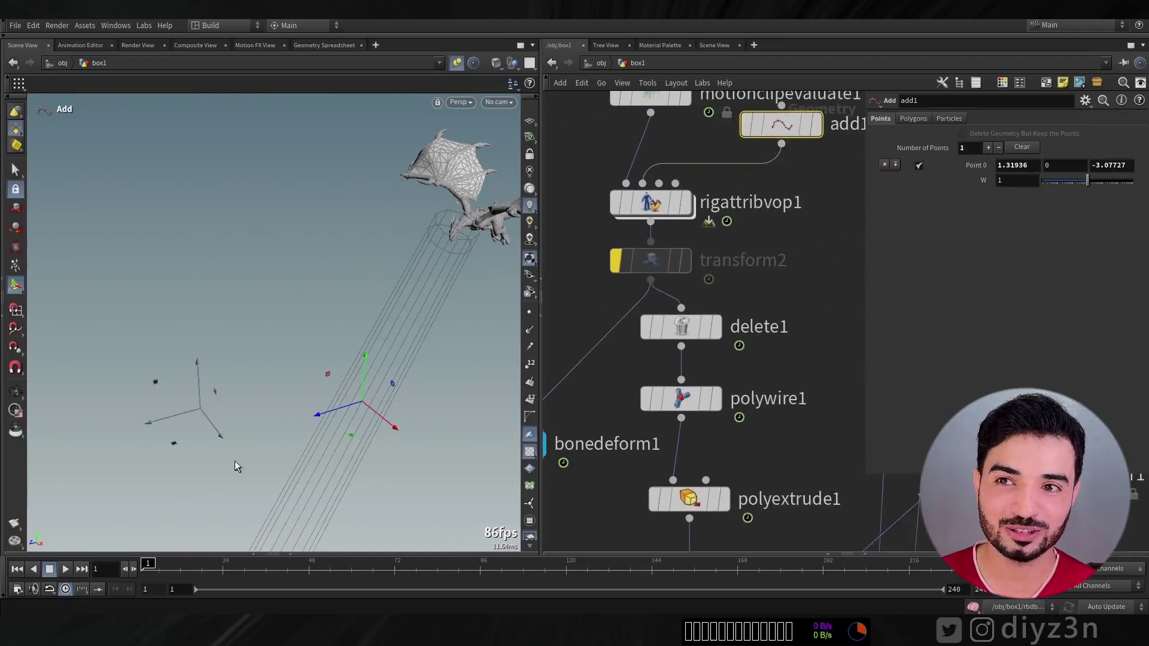
drag(335, 416, 429, 424)
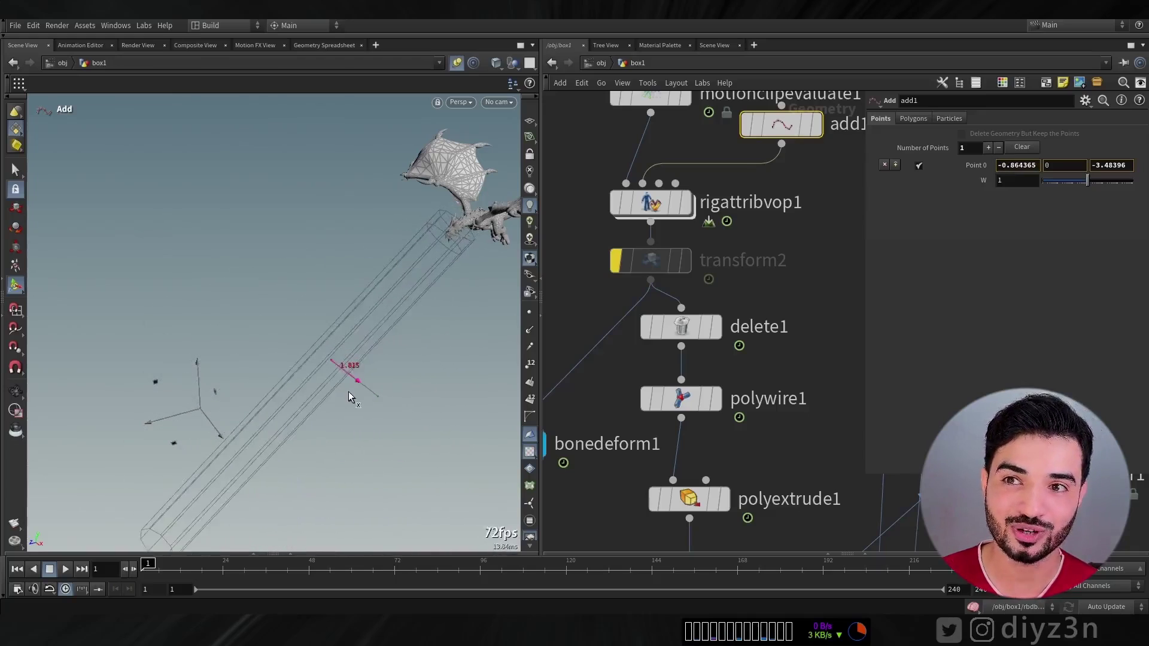
drag(348, 391, 374, 392)
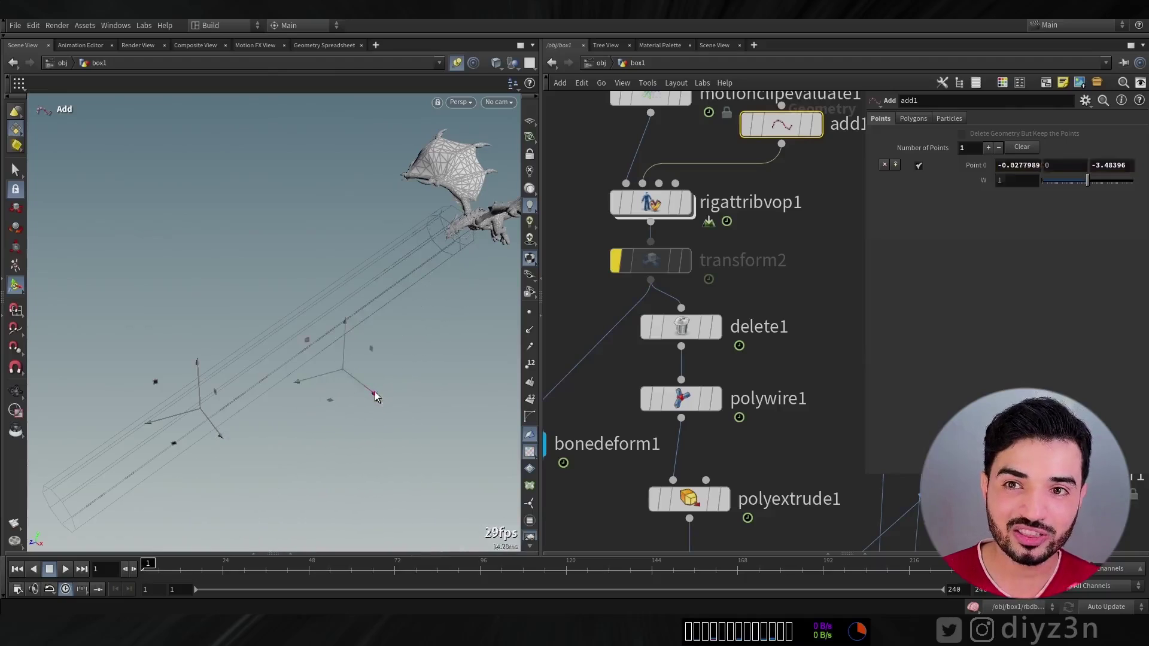
click(918, 166)
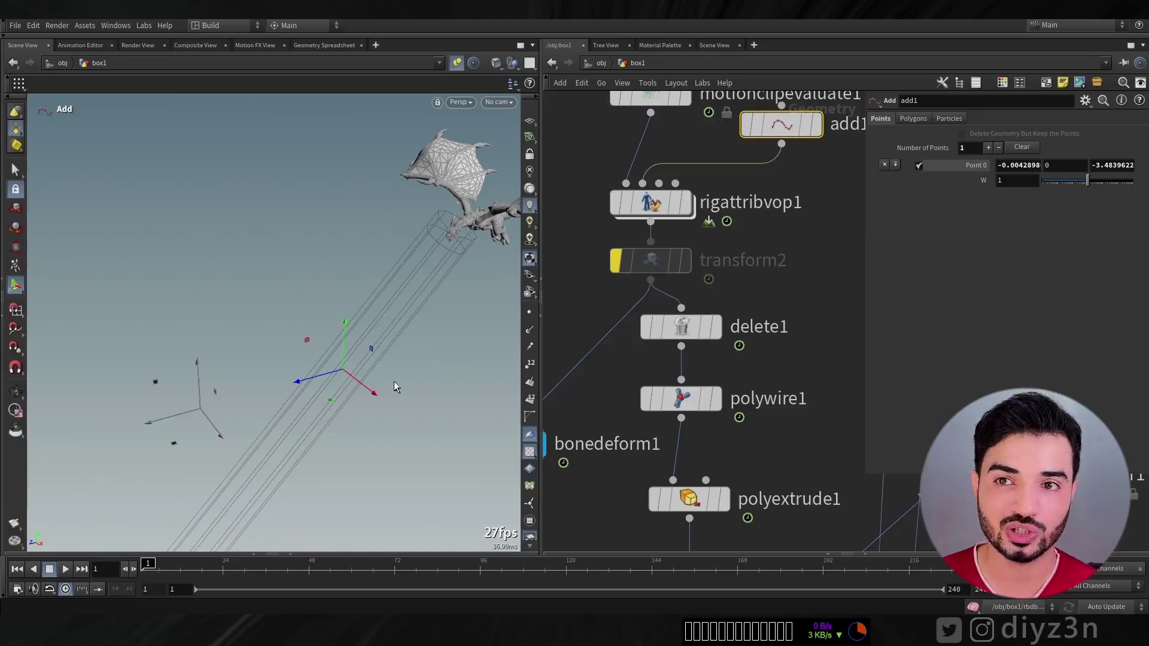
drag(395, 387, 368, 372)
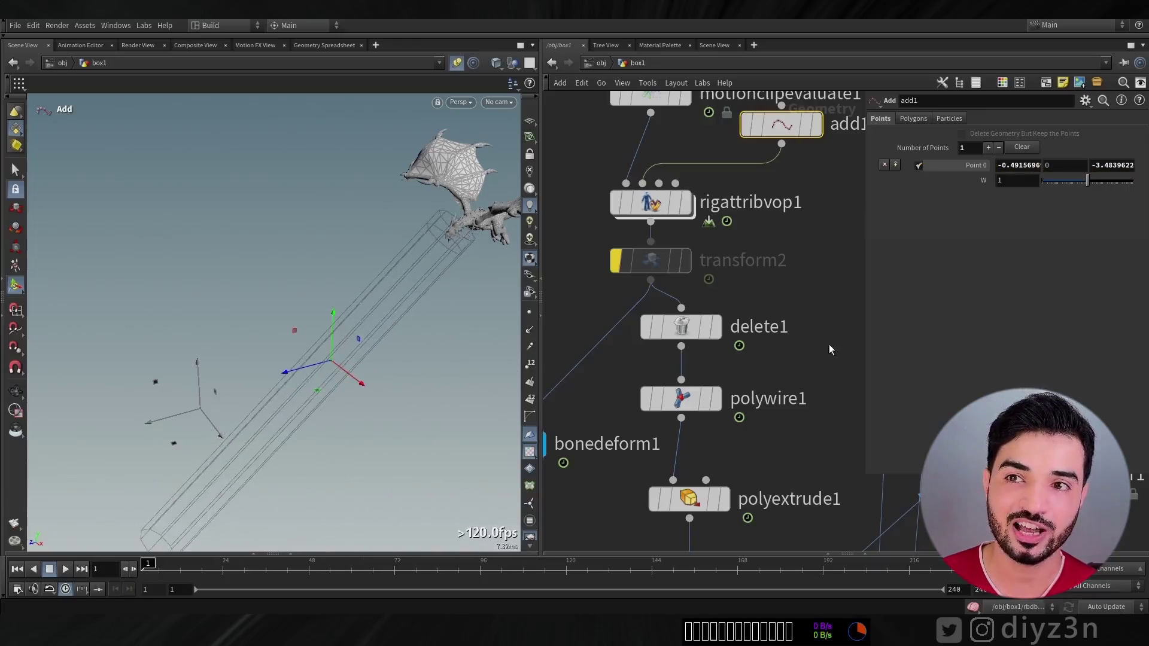
Re-enable transform2, check the dragon's beam at bonedeform1, and select add1.
middle_drag(712, 286, 793, 239)
click(694, 184)
click(605, 400)
right_drag(353, 359, 343, 359)
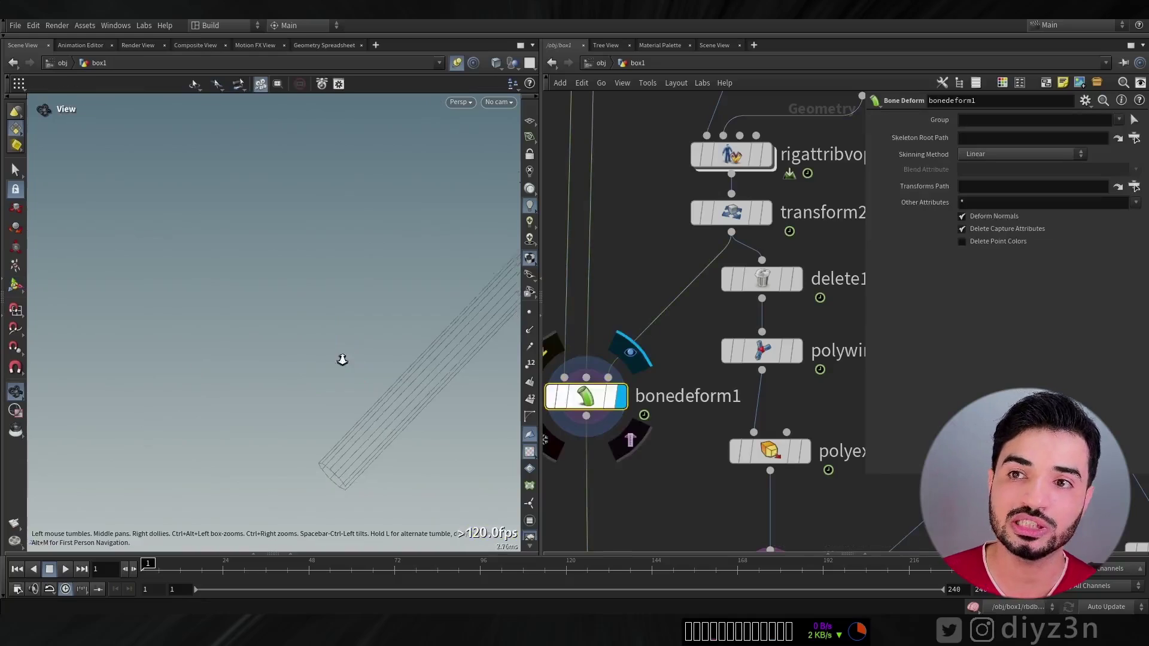
middle_drag(691, 253, 599, 348)
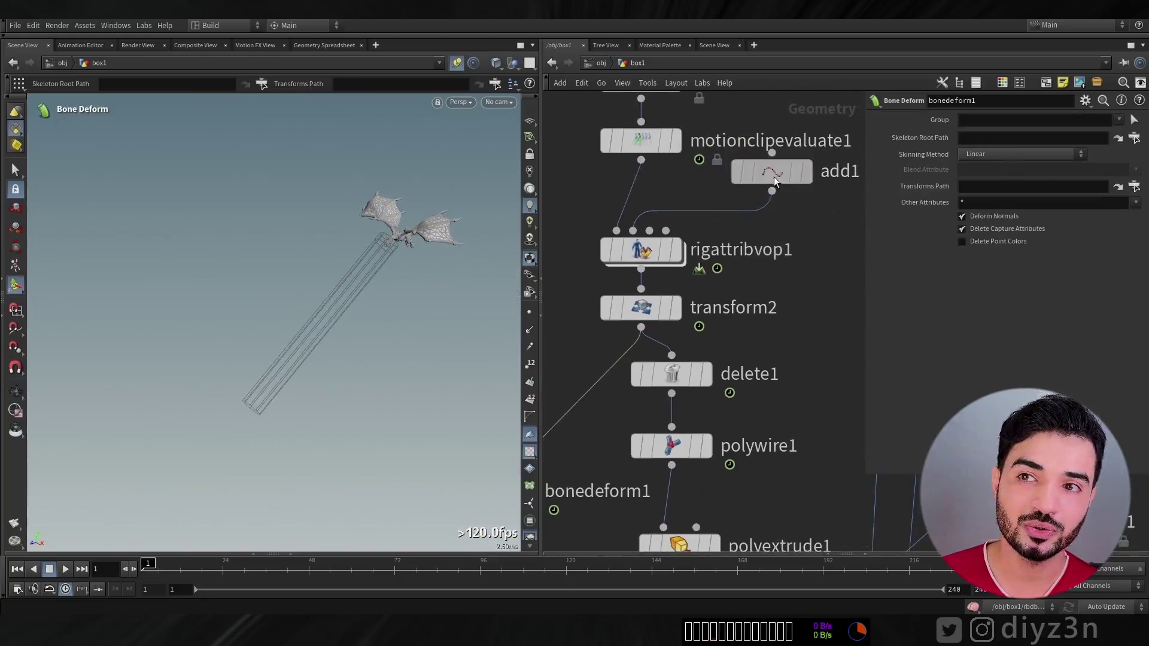
click(774, 176)
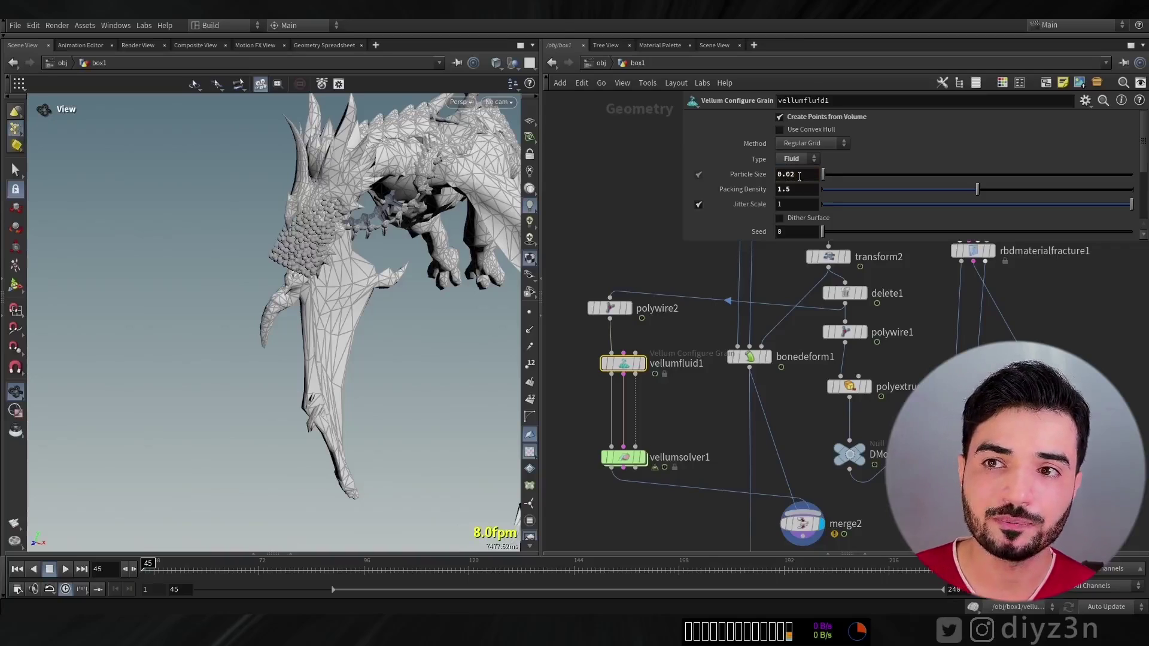
Examine polywire2's settings, and compare the fluid particles of vellumsolver1 with the merge2 output.
click(610, 308)
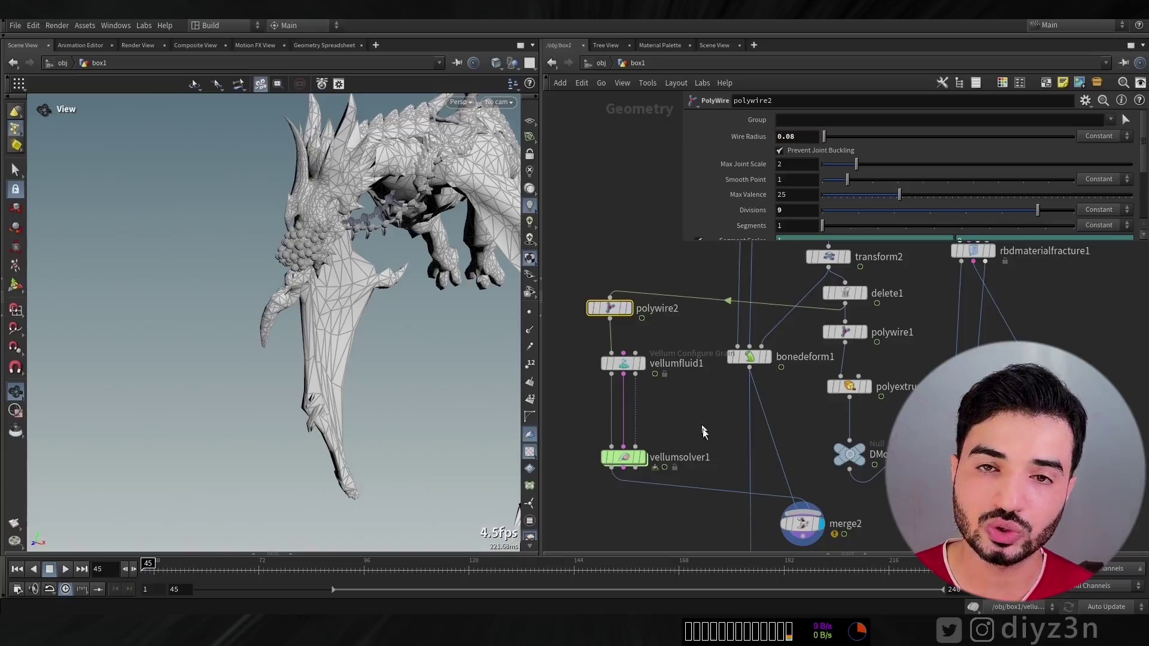
middle_drag(704, 432, 657, 303)
scroll(353, 353, down, 3)
click(597, 328)
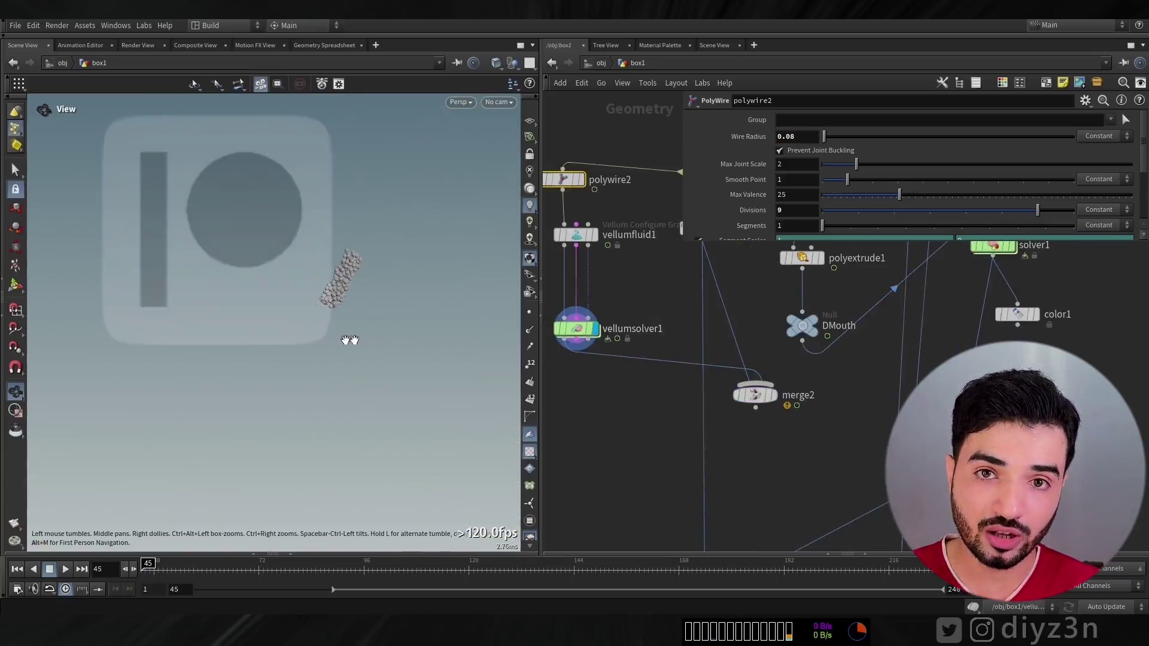
click(774, 395)
right_drag(361, 357, 298, 359)
drag(297, 362, 89, 528)
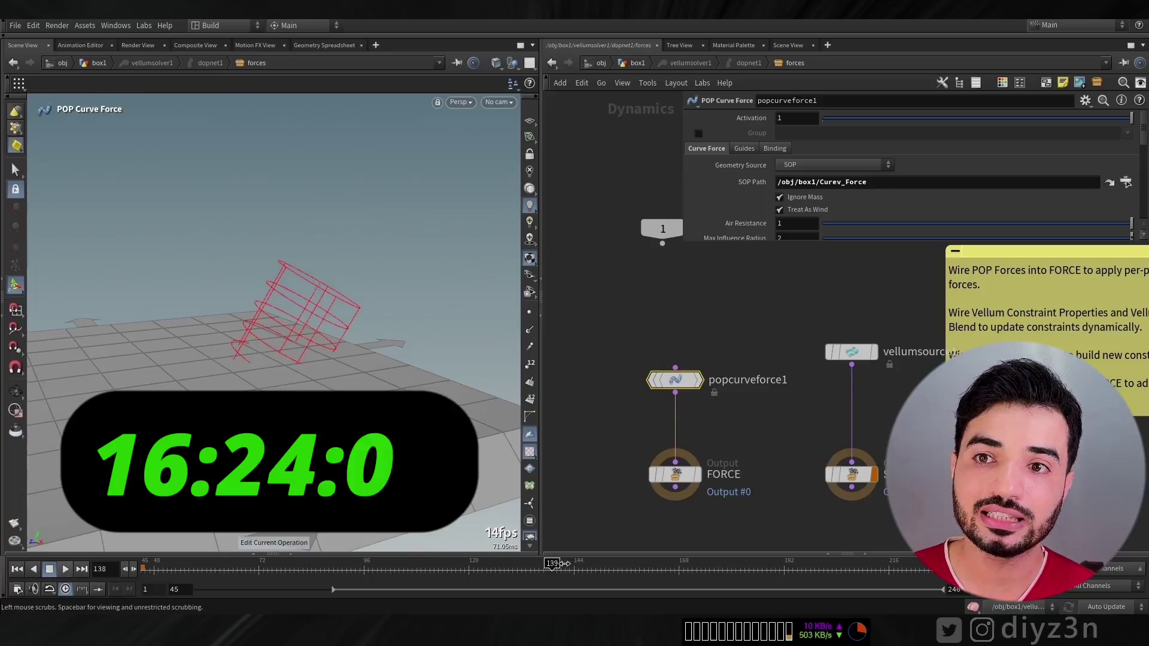
Review popcurveforce1's curve force and guide settings in the Vellum solver's forces network.
drag(745, 243, 736, 316)
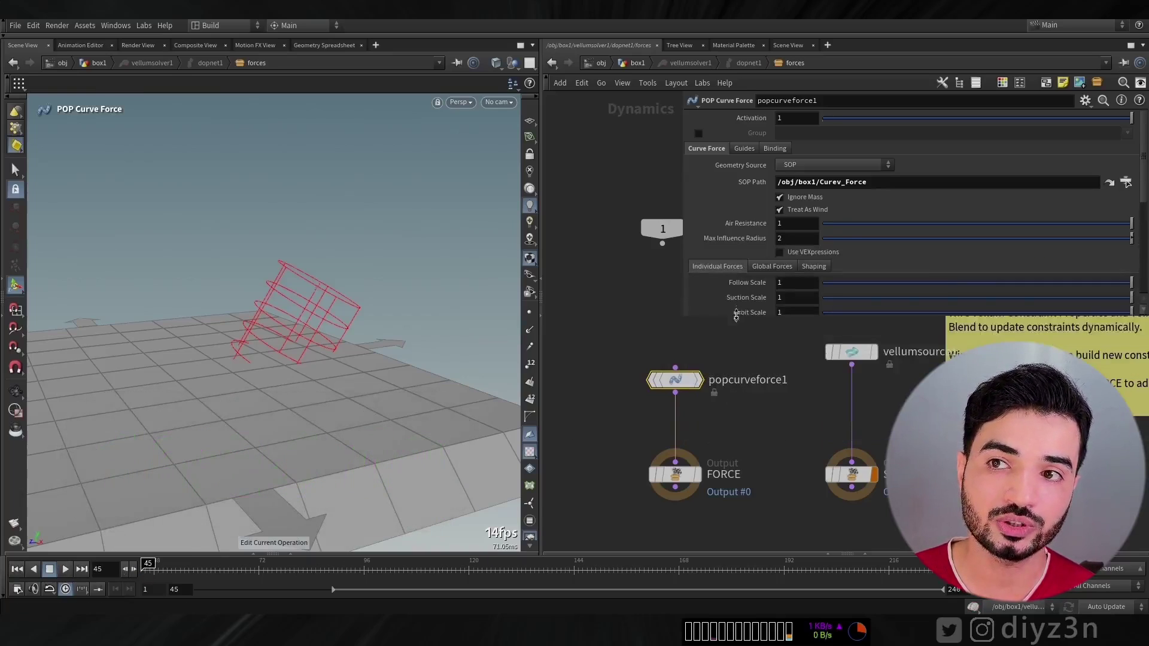
click(744, 149)
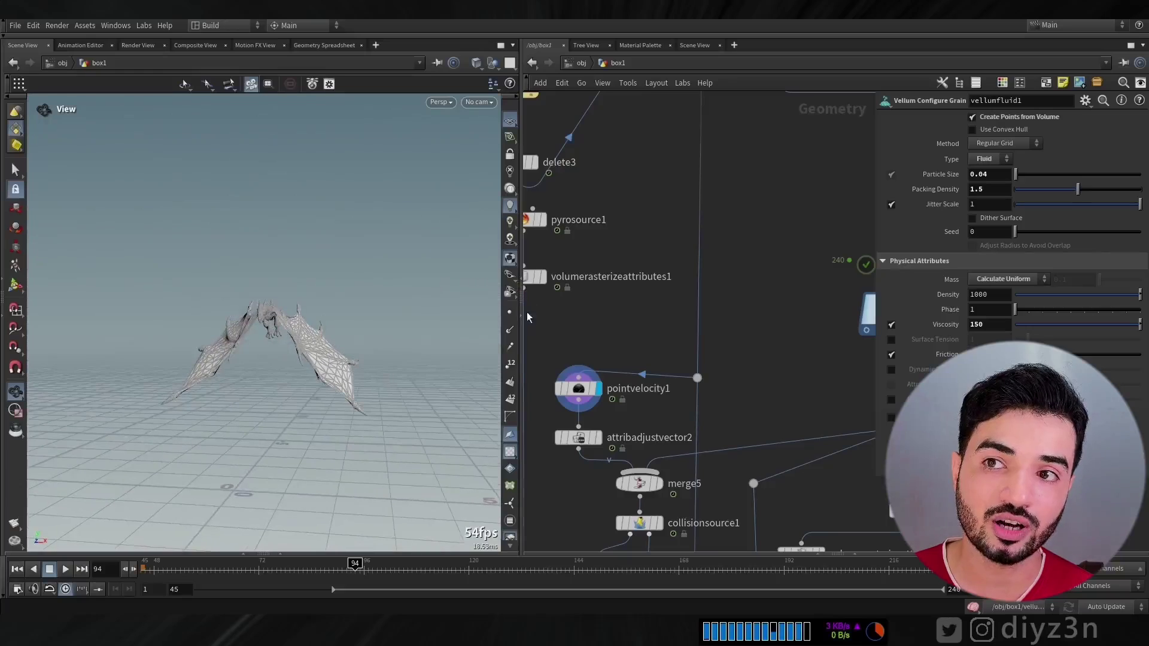
Examine the dragon's velocity trails up to frame 130, and review the pointvelocity1 and attribadjustvector2 nodes.
middle_drag(197, 376, 242, 286)
drag(195, 576, 513, 564)
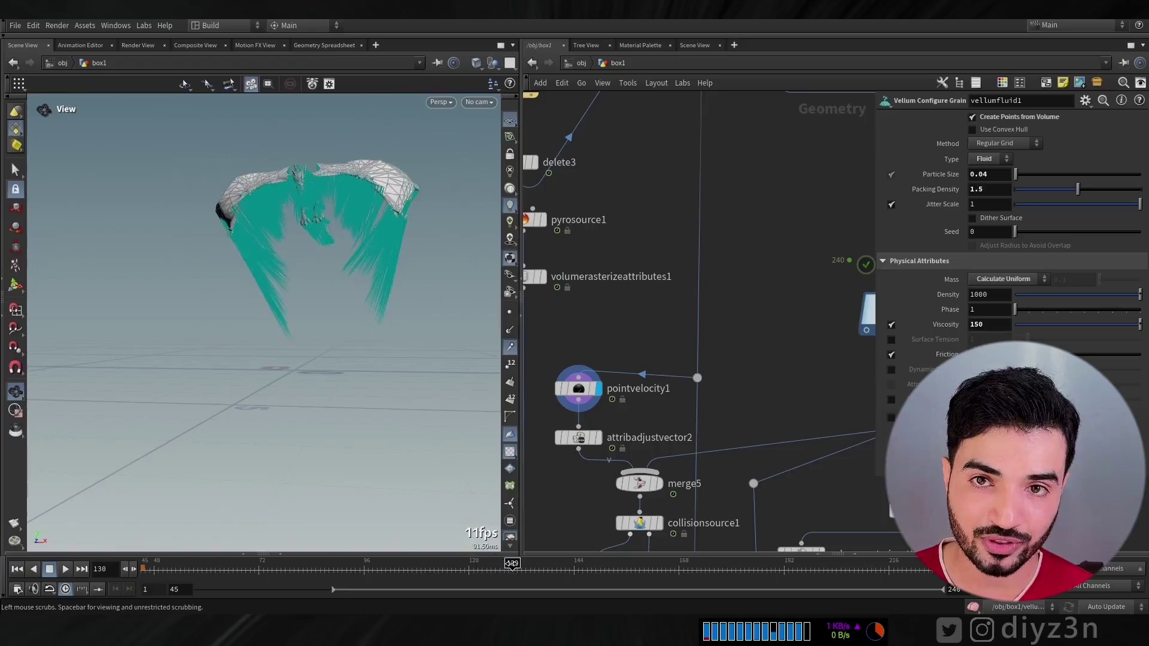
click(597, 388)
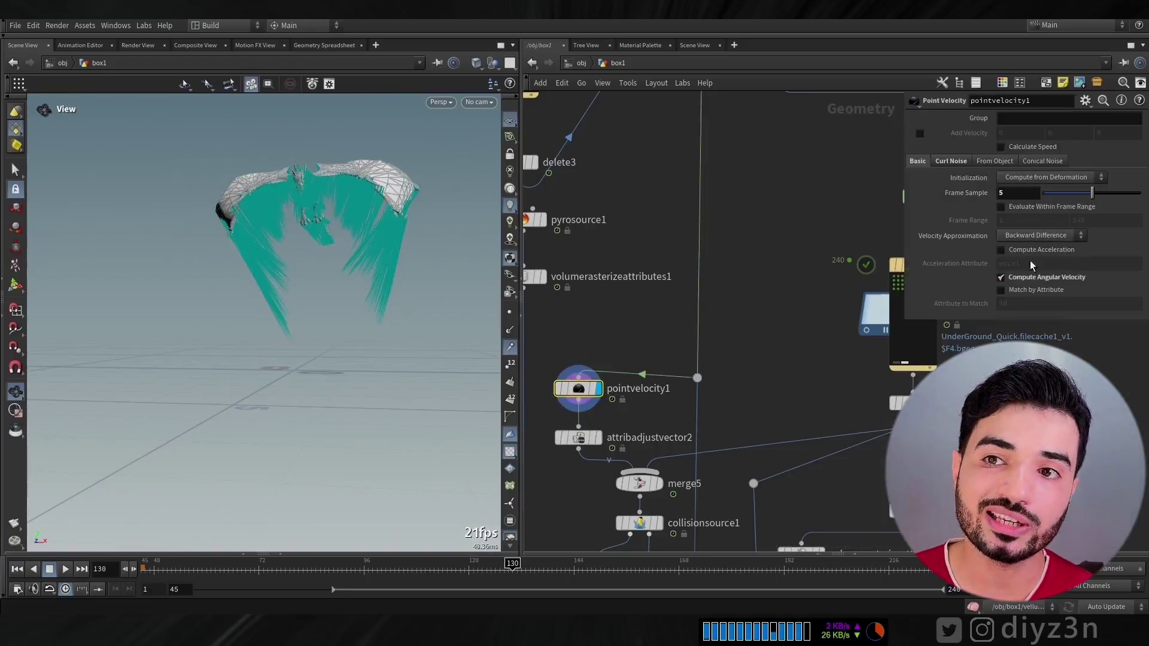
click(602, 440)
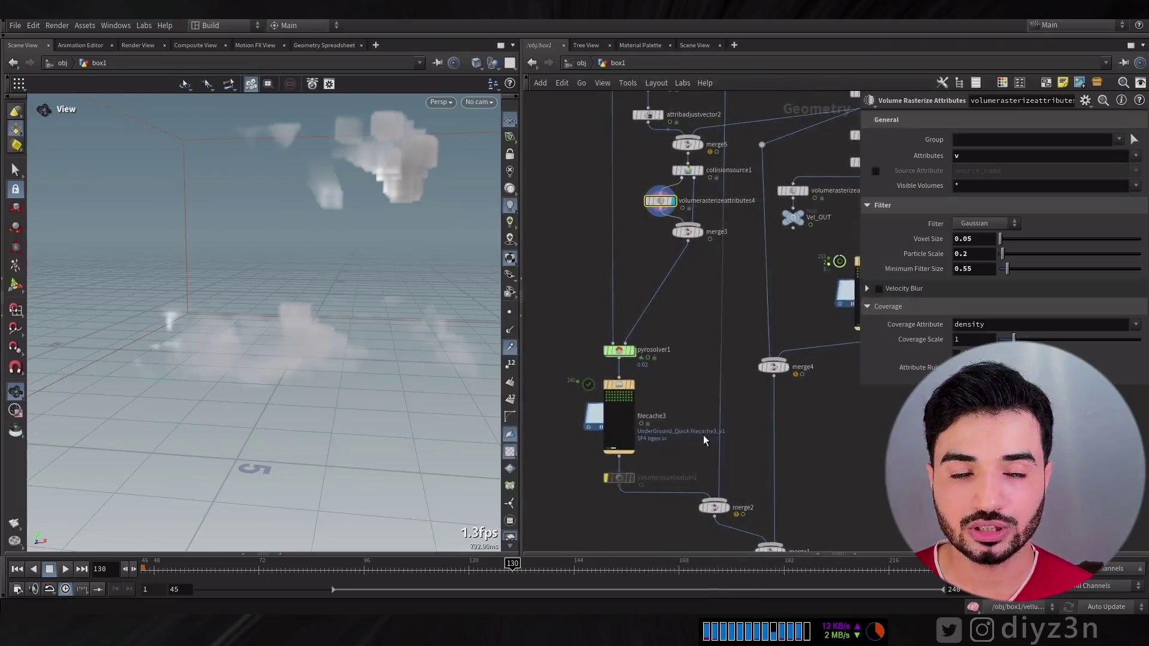
Look over the pyro and merge nodes, and play the destruction flipbook from frame 45 in MPlay.
middle_drag(704, 440, 624, 406)
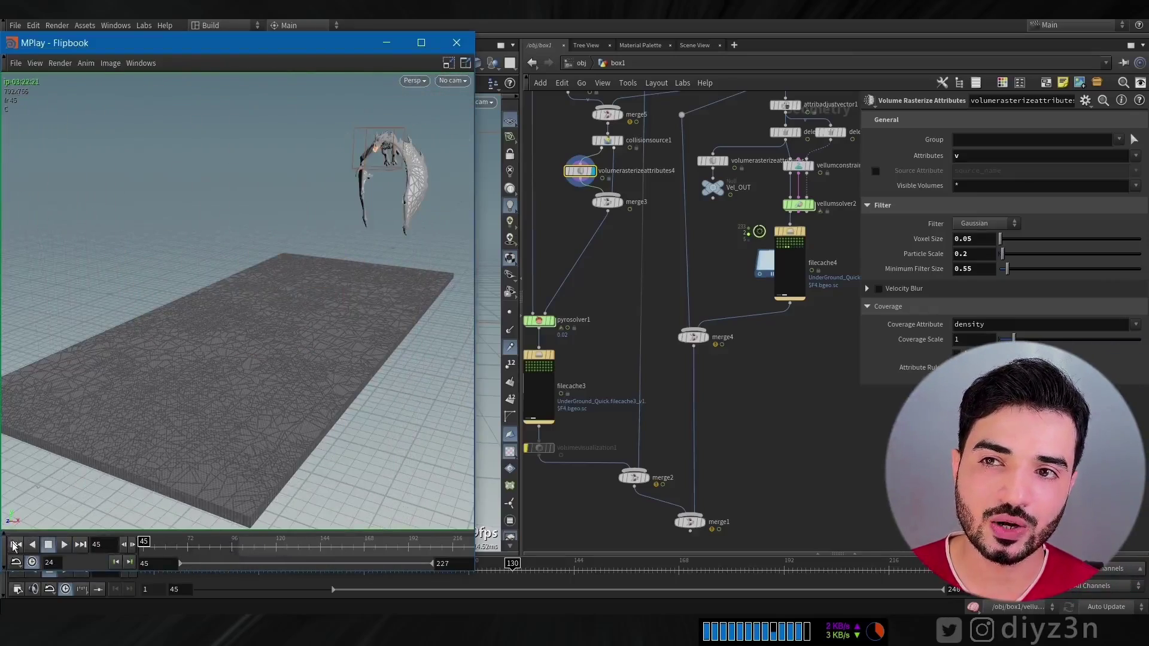
click(65, 545)
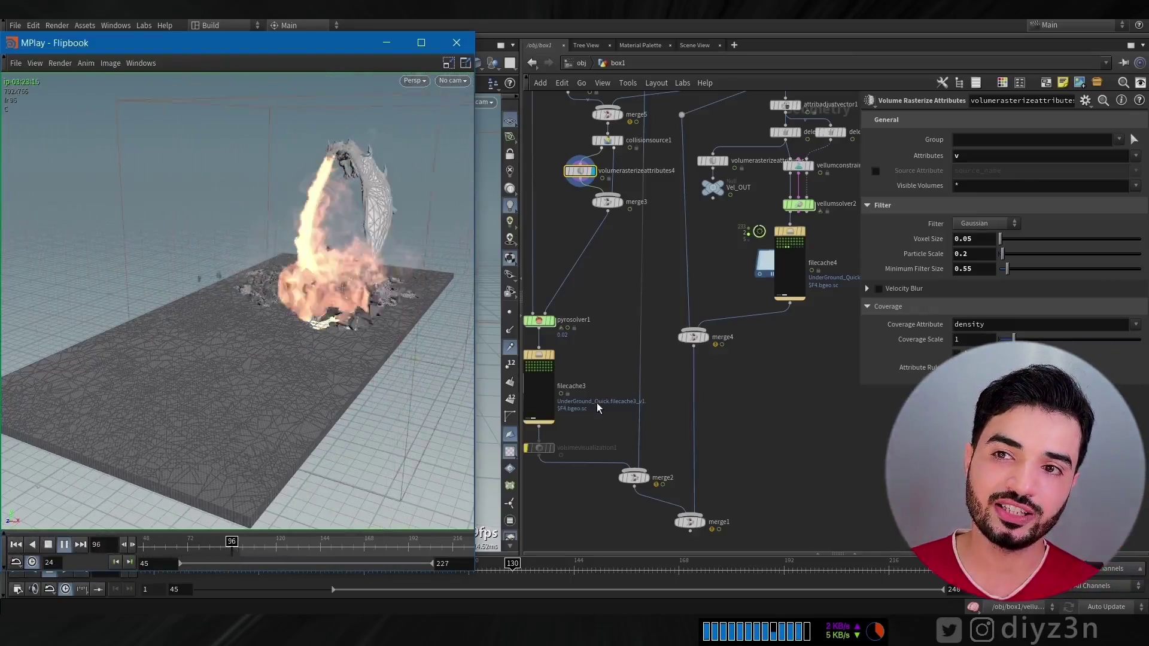